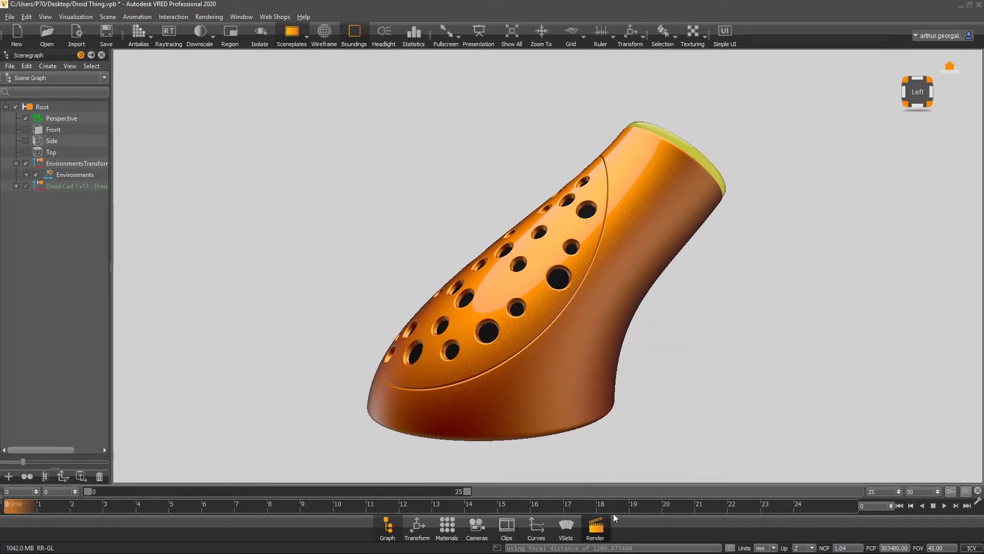
- Examine the image size, render mode, quality and other file output options in the Render Settings, and close the window
drag(0, 123, 577, 103)
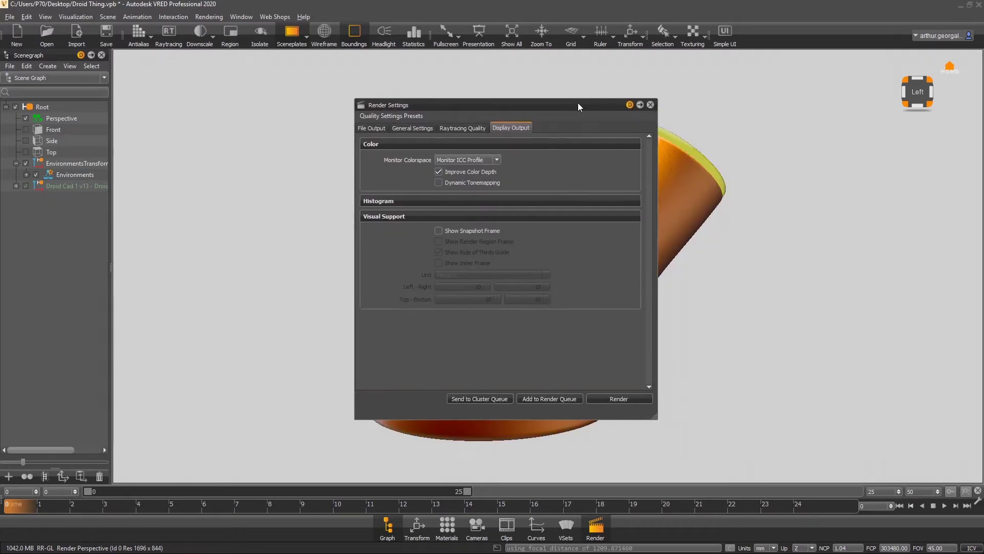
click(373, 128)
scroll(400, 236, down, 5)
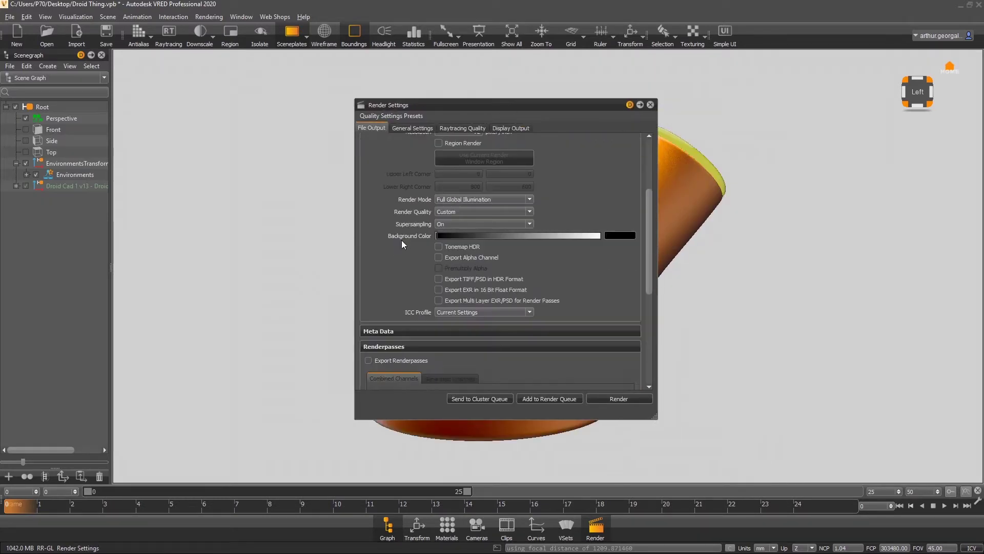
scroll(401, 251, down, 5)
scroll(401, 255, up, 5)
scroll(402, 257, up, 4)
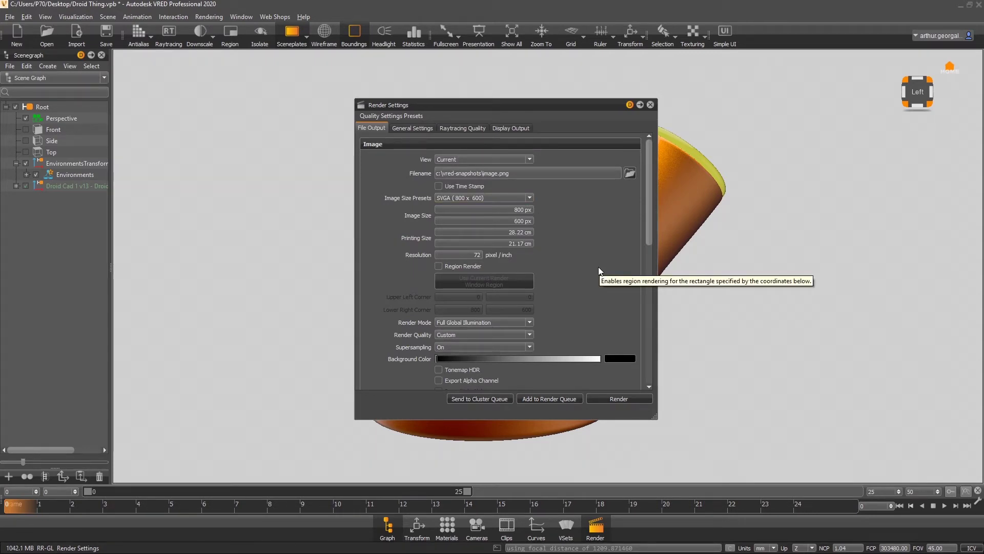
scroll(598, 267, down, 2)
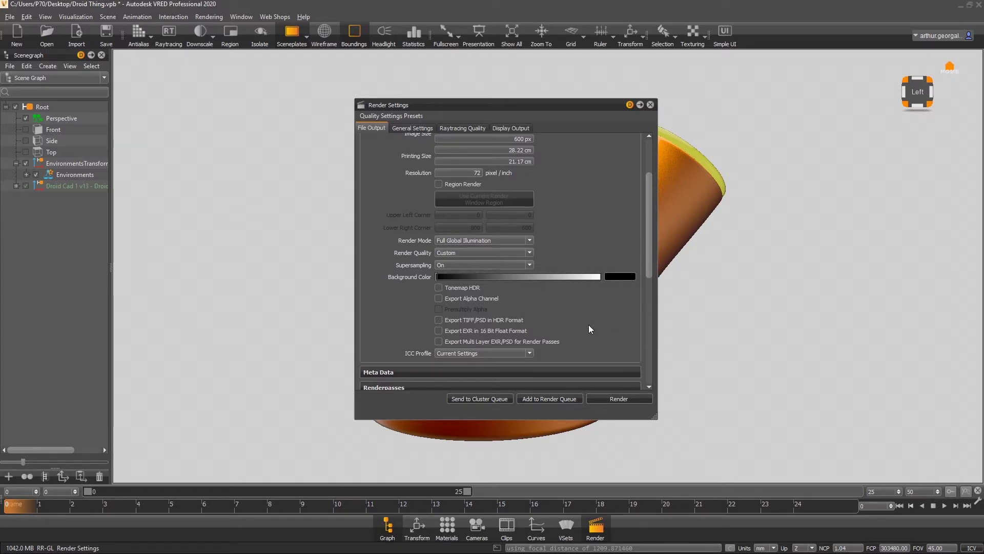
click(650, 104)
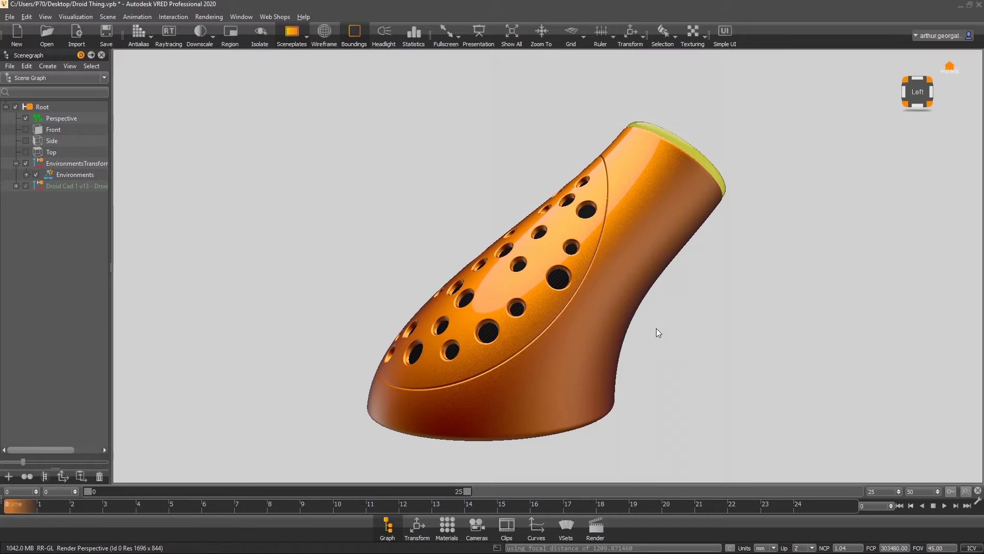
shift+right_click(694, 331)
click(603, 304)
drag(603, 305, 424, 324)
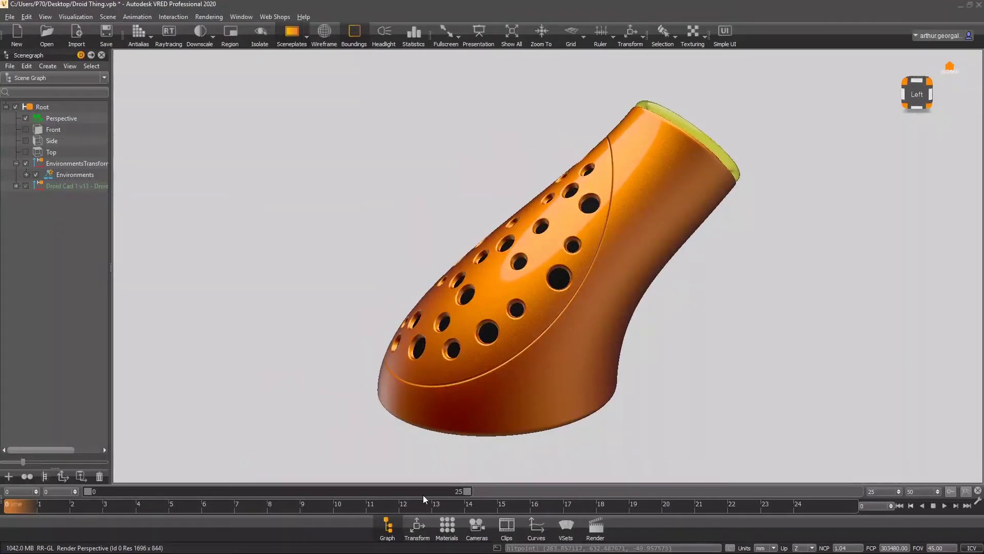
drag(561, 398, 543, 337)
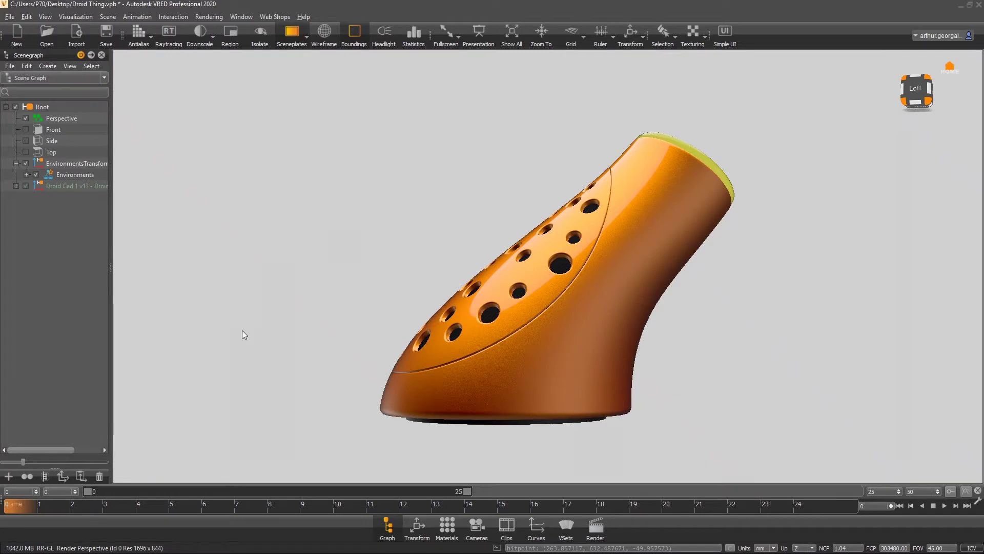
- In the Material Editor, switch the Environments material's Is Visible option on and off to compare the backdrop, and close the editor
click(448, 522)
drag(361, 151, 354, 111)
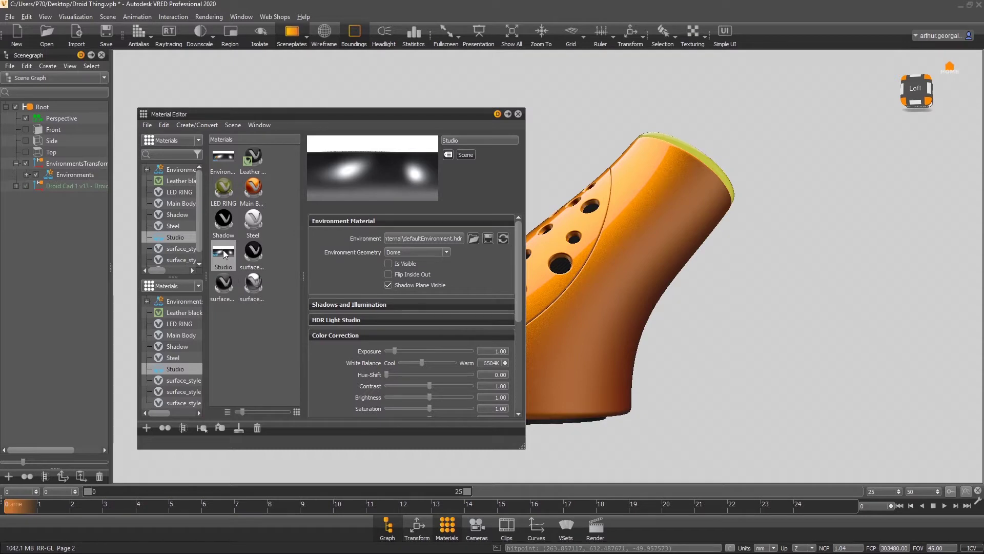
click(223, 156)
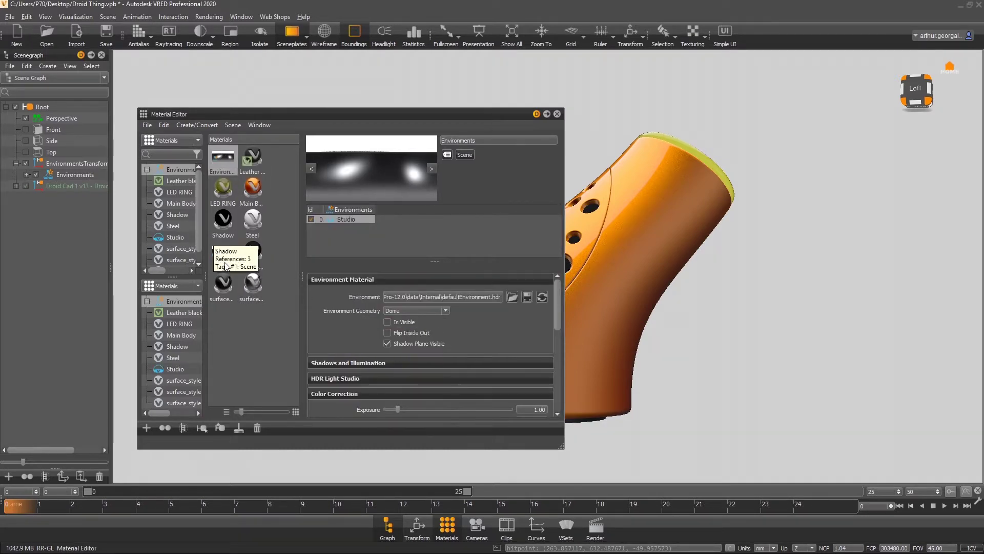
click(221, 254)
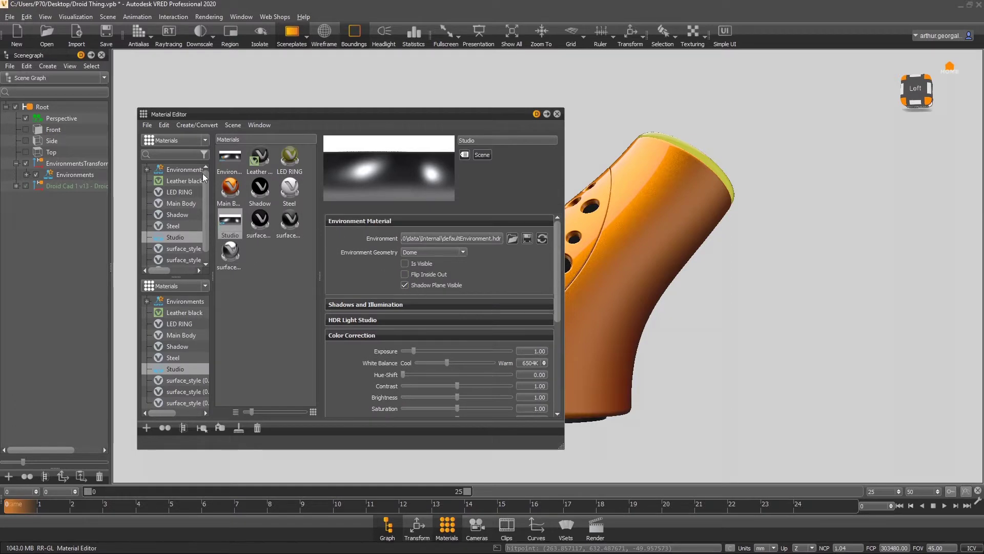
click(237, 163)
click(388, 322)
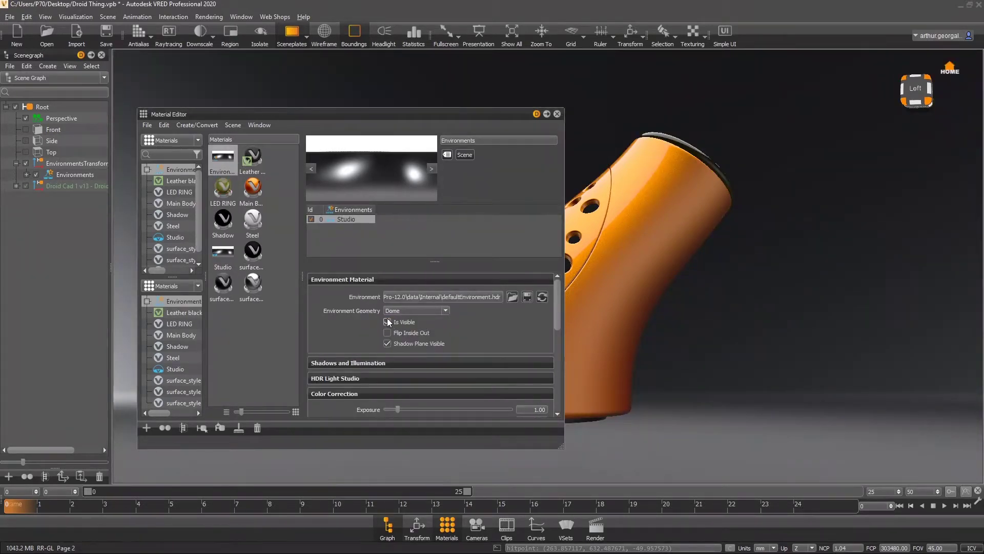
click(388, 321)
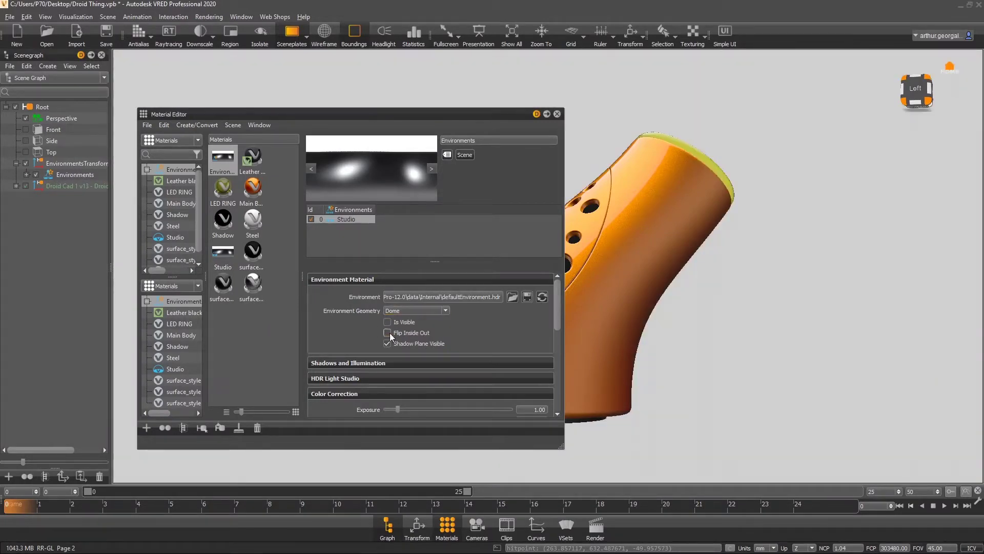
click(395, 322)
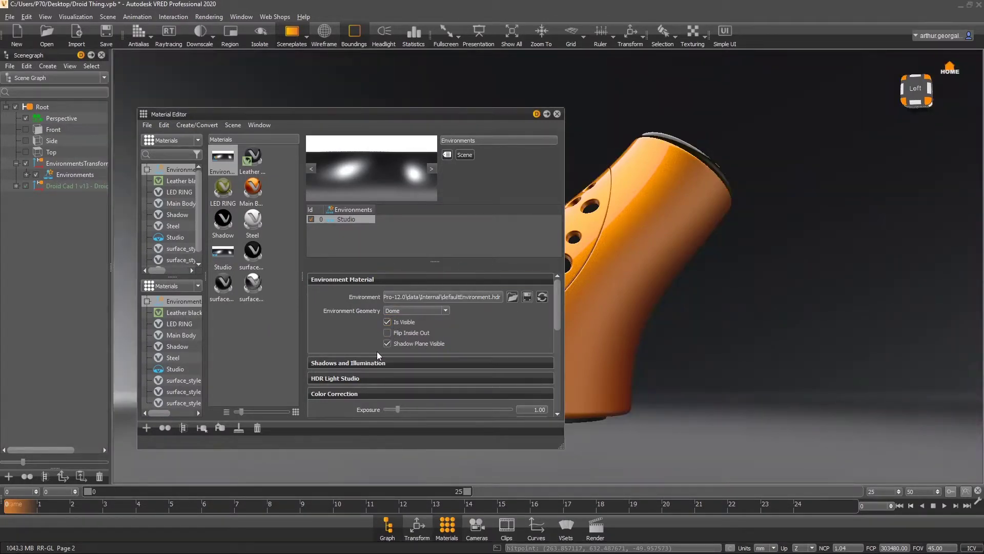
click(388, 322)
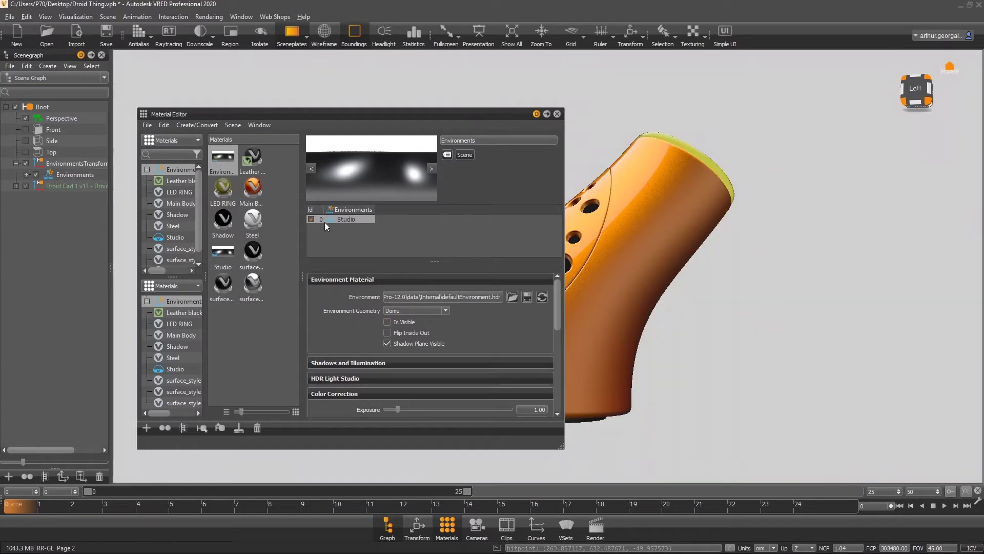
click(557, 115)
- Select the Droid Cad 1 v13 node and open the Transform window beside the model
click(74, 186)
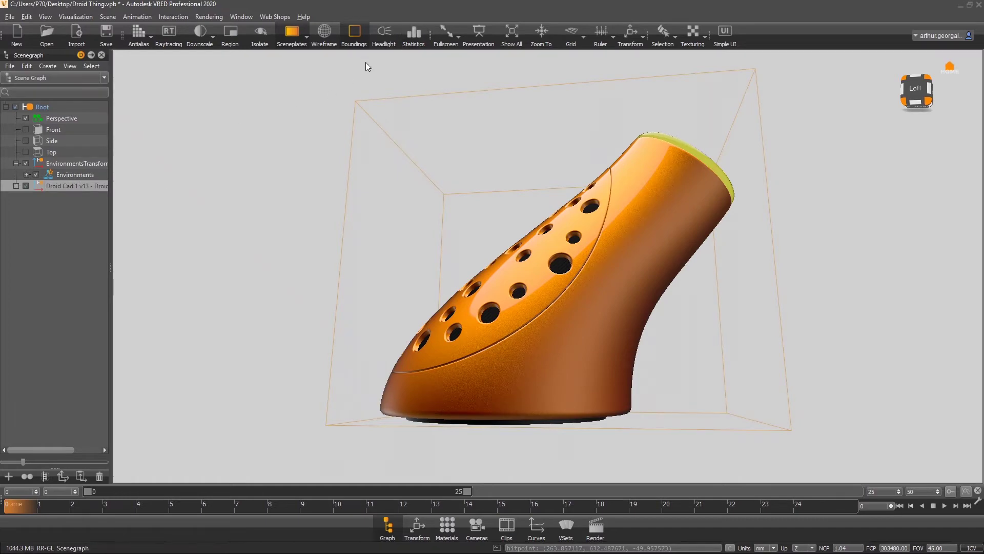
alt+drag(536, 156, 743, 369)
alt+right_drag(743, 369, 528, 246)
alt+drag(638, 268, 759, 191)
scroll(557, 262, down, 1)
scroll(558, 260, up, 3)
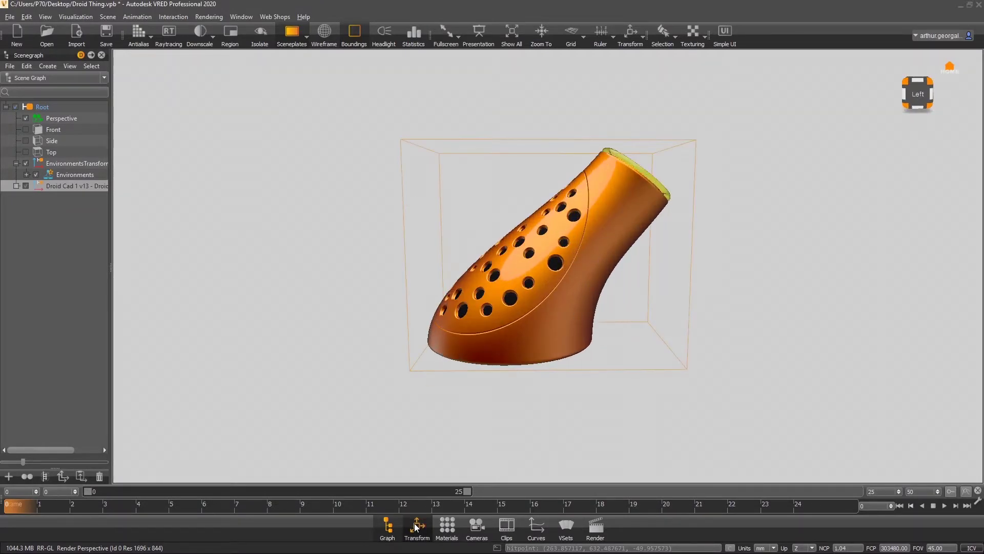
drag(354, 199, 283, 193)
- Test the model's X translation and its X and Z rotation, restoring them to 0, 90 and 0
drag(279, 260, 306, 260)
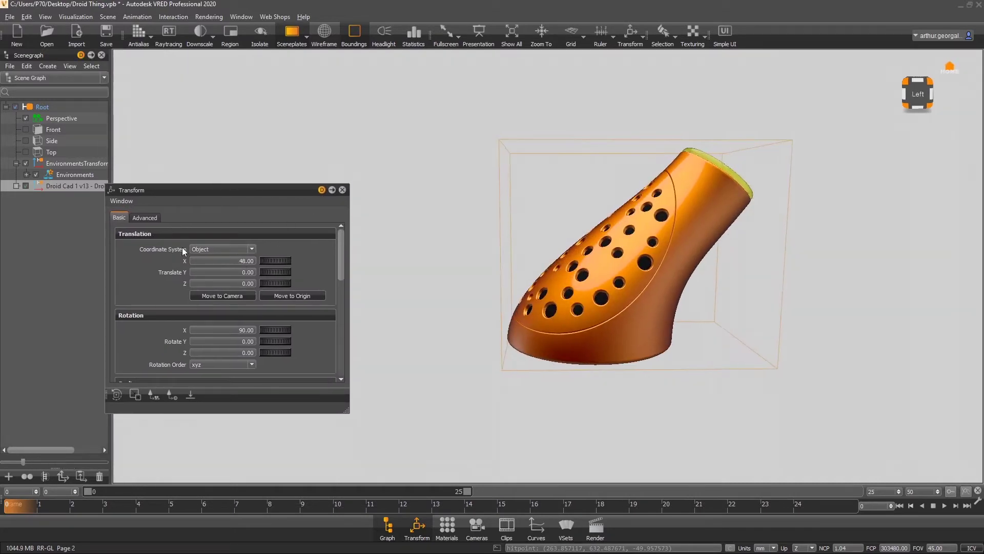
text(0)
drag(275, 331, 235, 350)
text(90)
key(Return)
double_click(235, 350)
text(0)
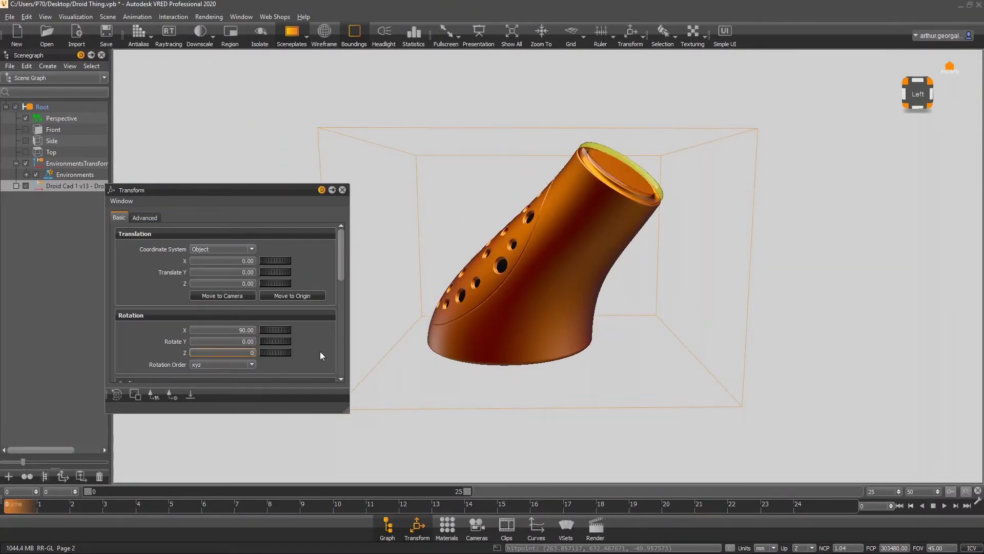
key(Return)
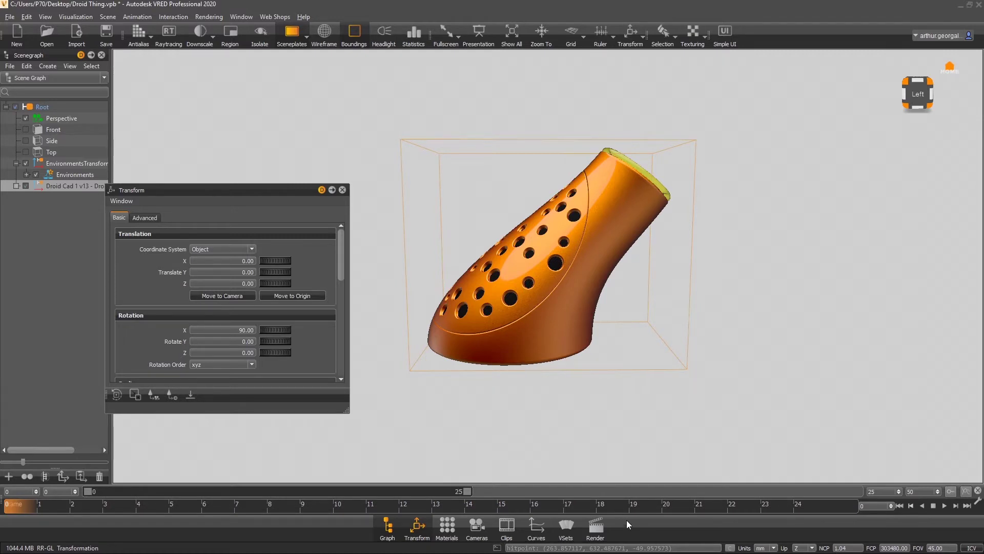
- Hide the Timeline and show it again
right_click(669, 528)
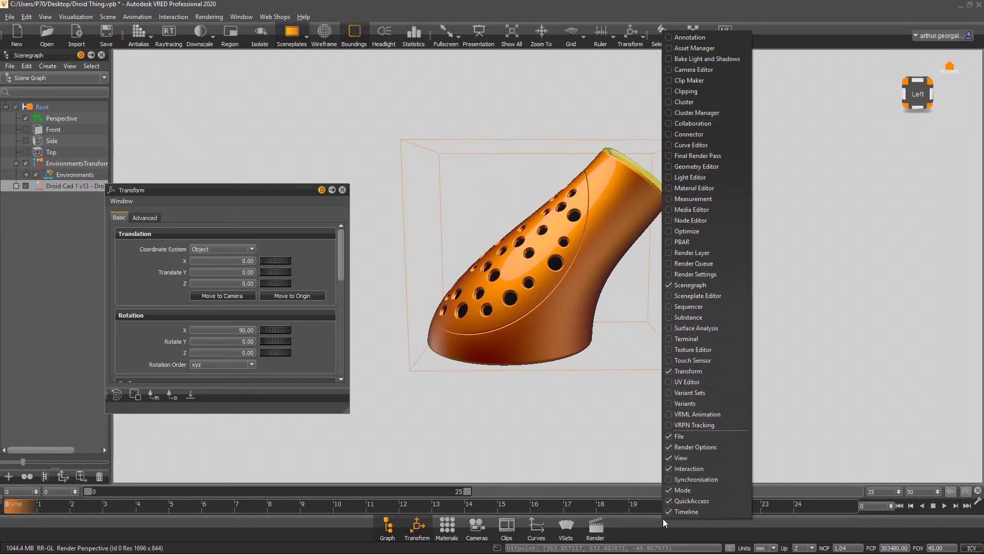
click(688, 510)
right_click(662, 520)
click(680, 514)
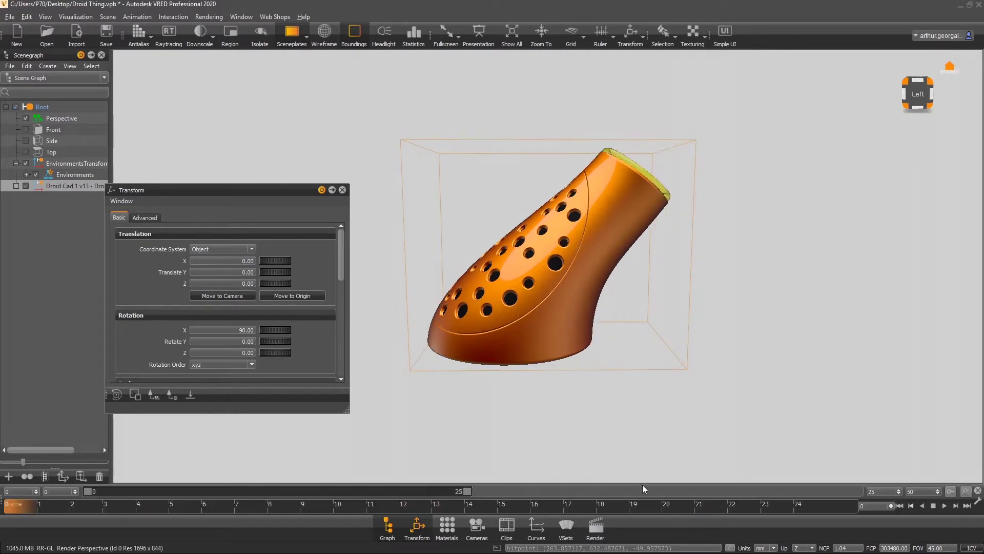
- Open an enlarged Curve Editor, load the Droid Cad 1 v13 node's channels into it and place it beside the Transform window
click(535, 529)
drag(799, 182, 705, 100)
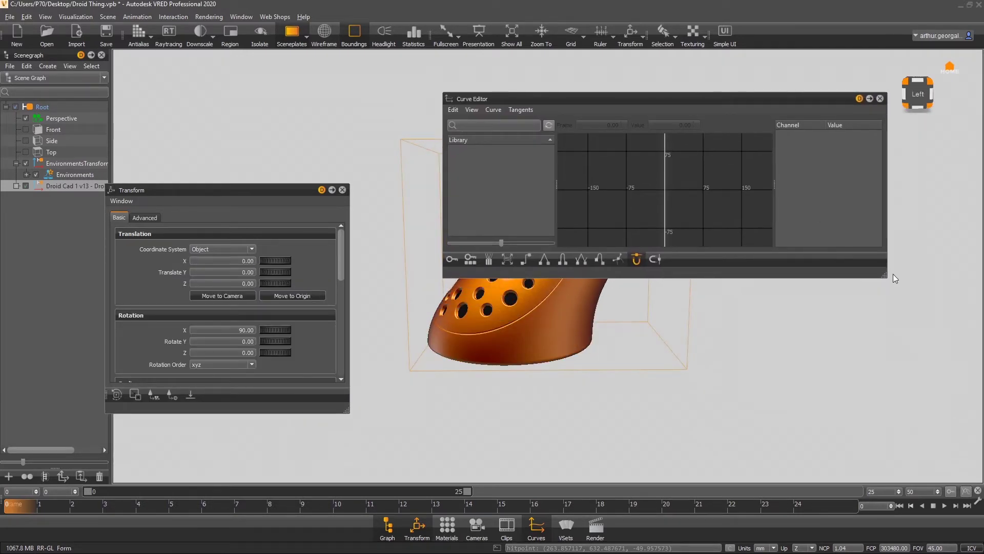
drag(885, 276, 930, 429)
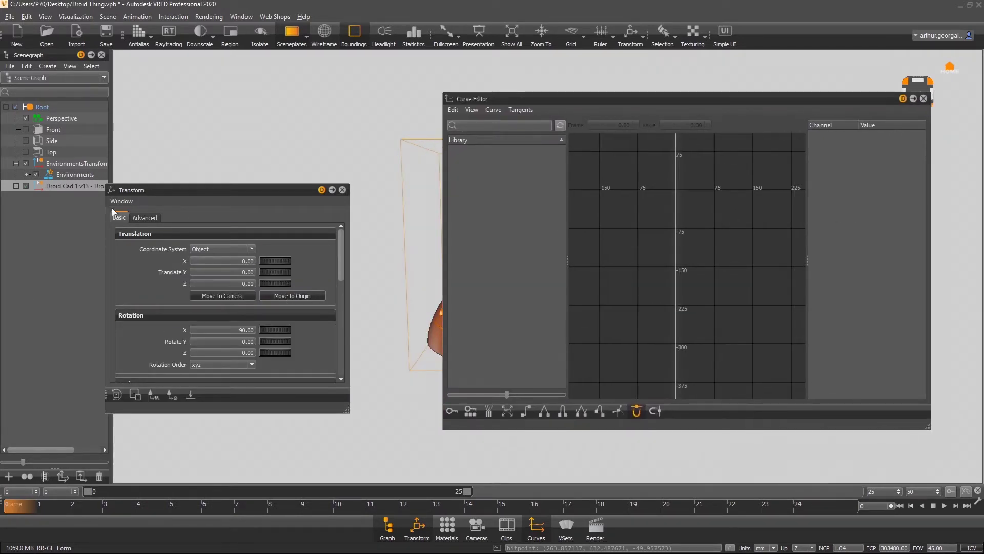
click(87, 185)
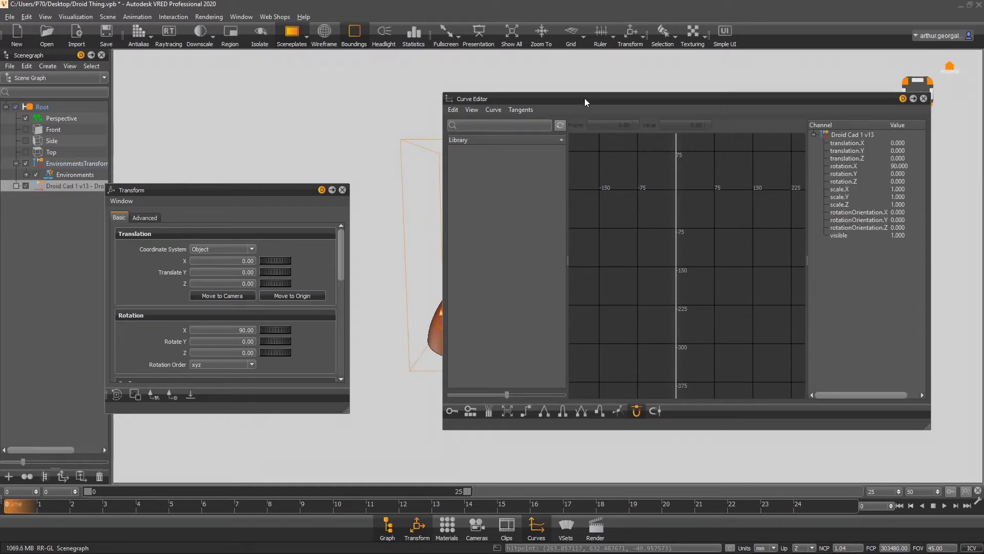
drag(585, 97, 848, 137)
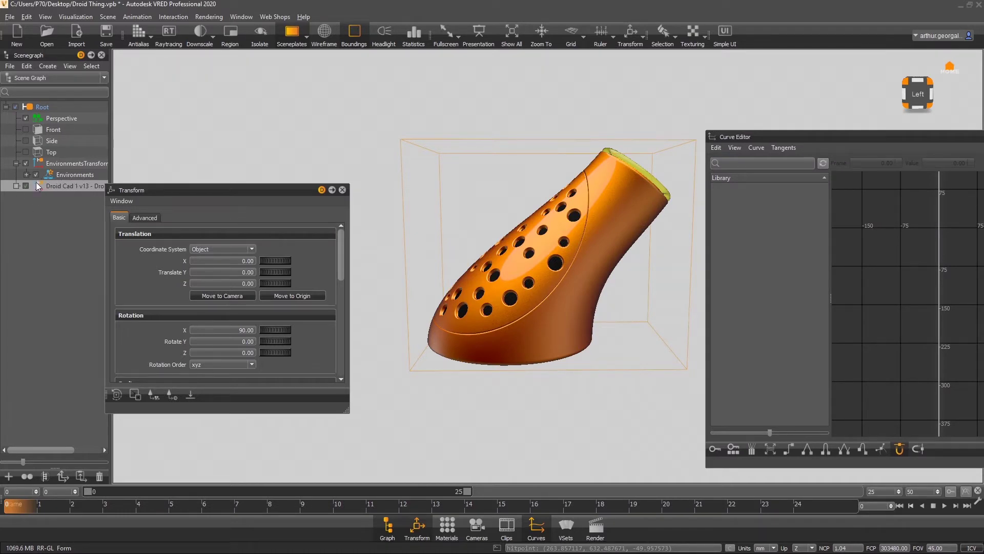
drag(866, 137, 188, 92)
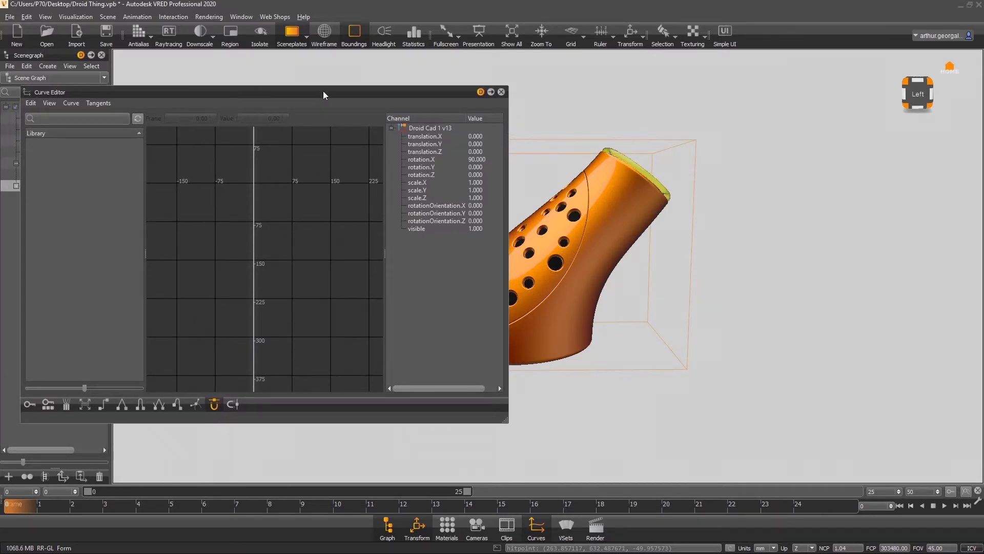
drag(324, 93, 786, 172)
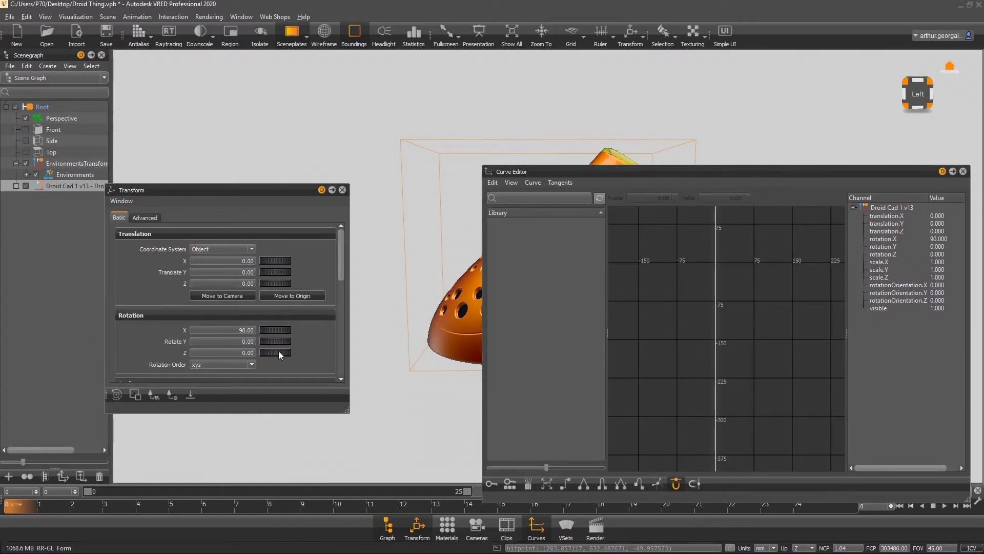
- Test rotating the model about Z to -50 degrees and reset its Z rotation to 0
mouse_move(279, 350)
mouse_down()
mouse_move(204, 352)
mouse_move(275, 352)
mouse_up()
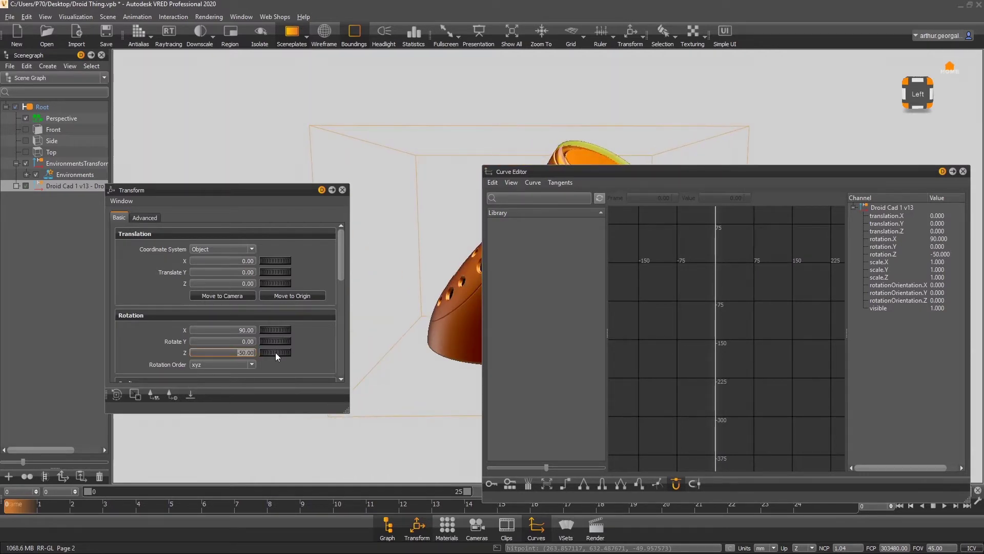
text(0)
key(Return)
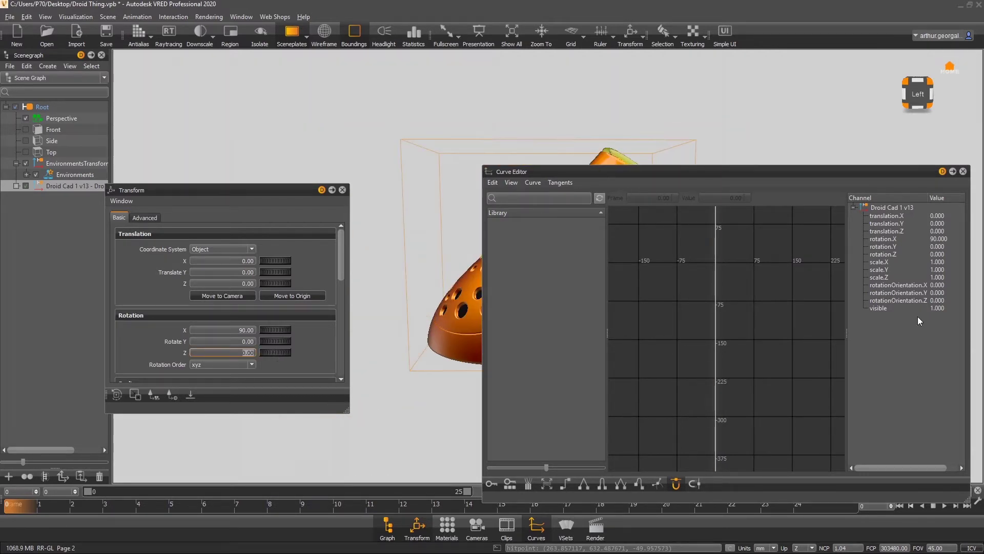
- Key the model's rotation.Z channel at frame 0 and again at frame 119, and select the second key
click(891, 256)
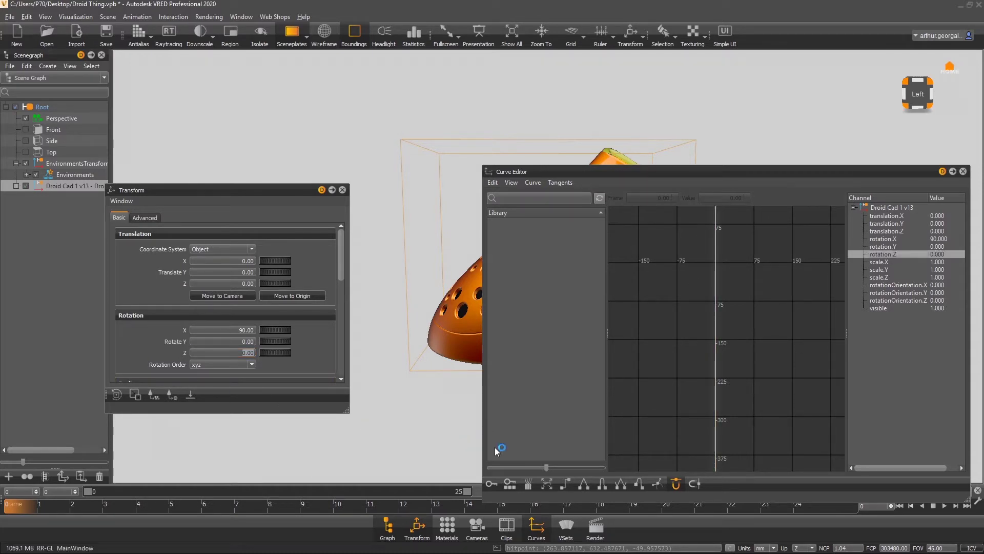
click(510, 484)
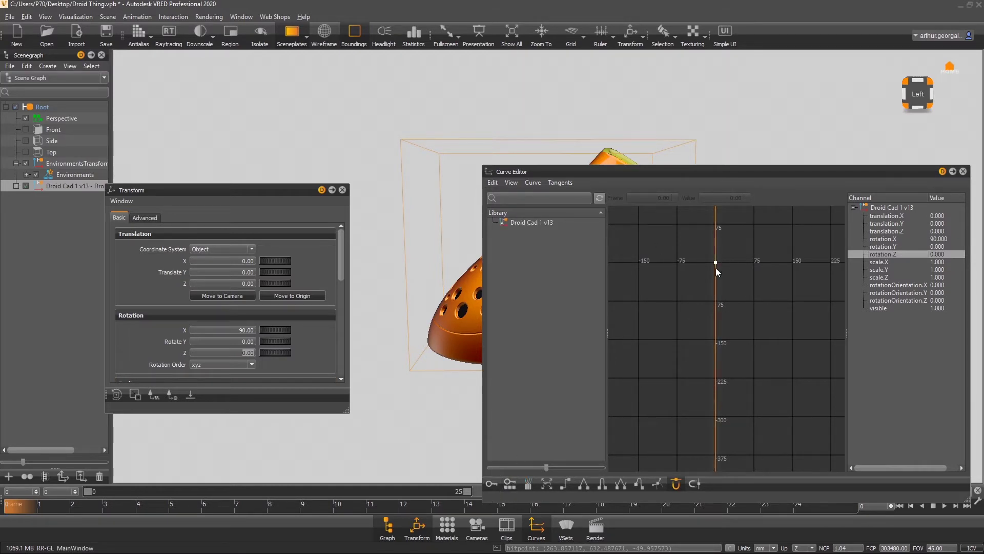
drag(715, 269, 775, 264)
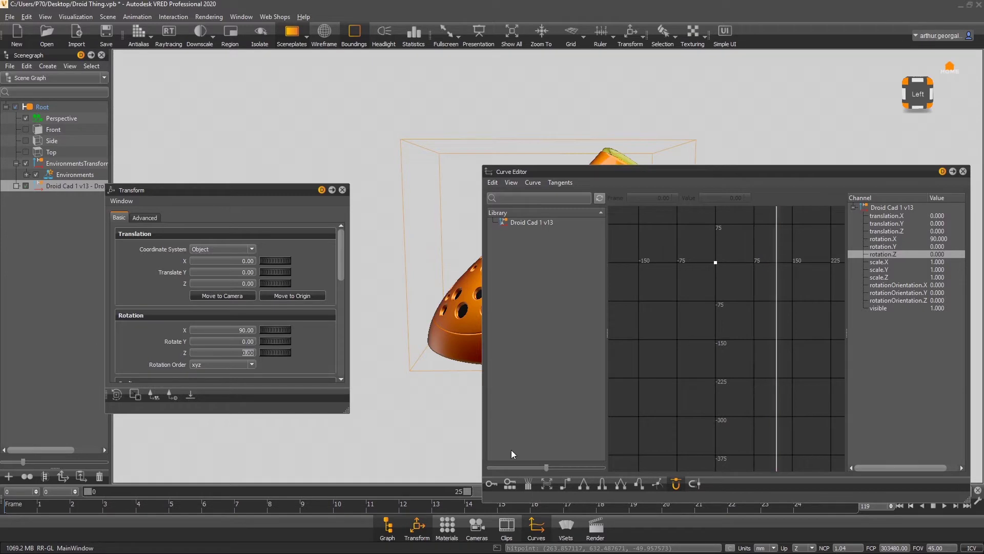
click(509, 484)
click(776, 263)
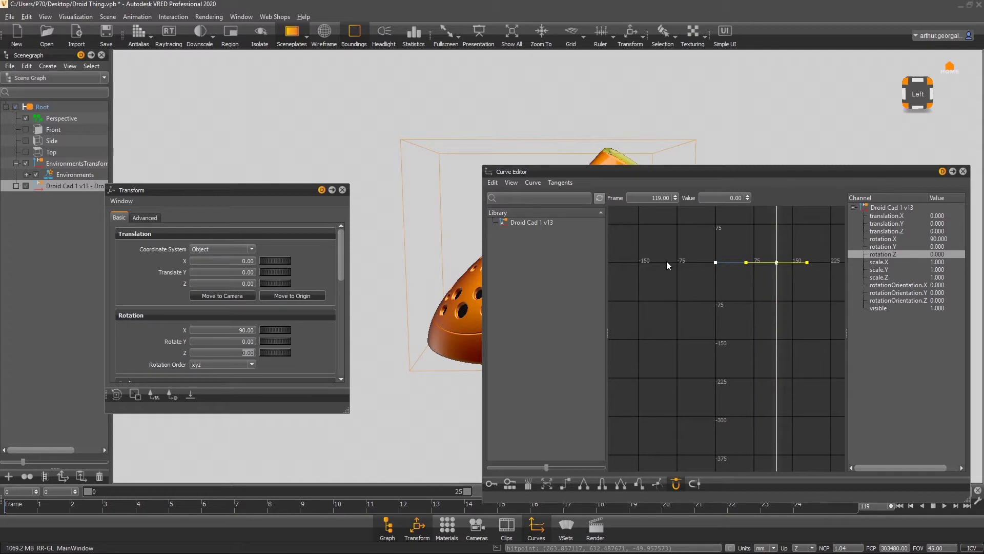
- Set the animation playback speed to PAL/SECAM (25 fps) and raise the base time to the matching rate in the Animation Settings
drag(790, 177, 485, 368)
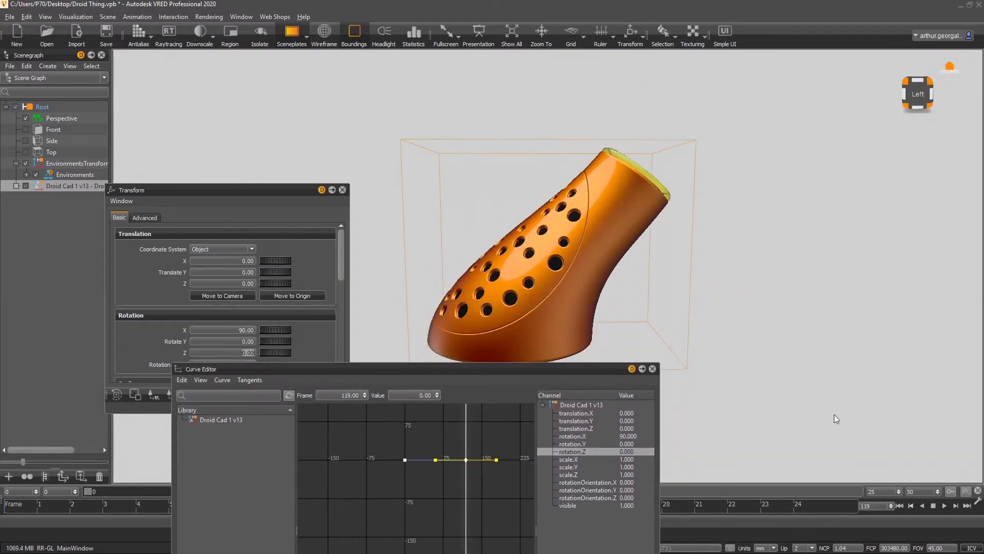
click(978, 501)
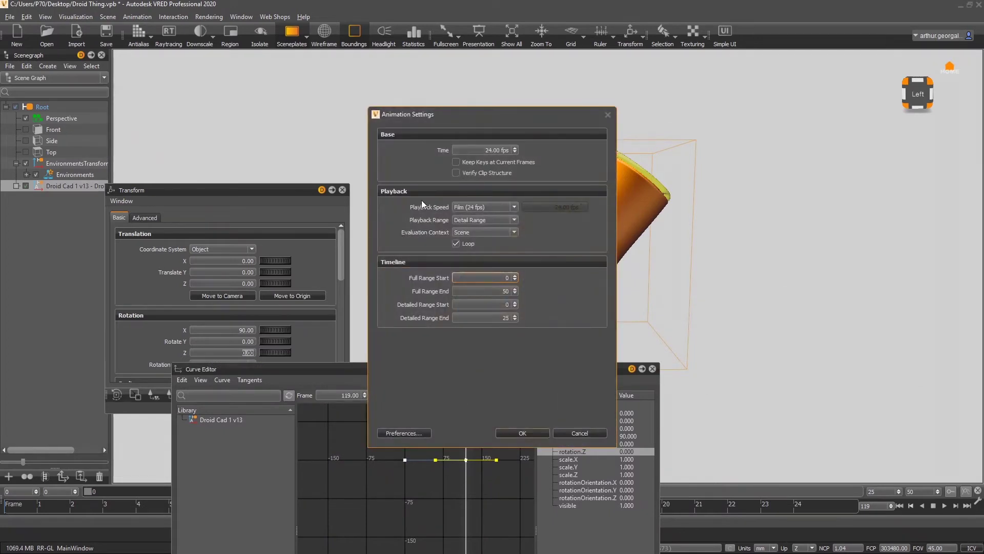
drag(506, 123, 813, 132)
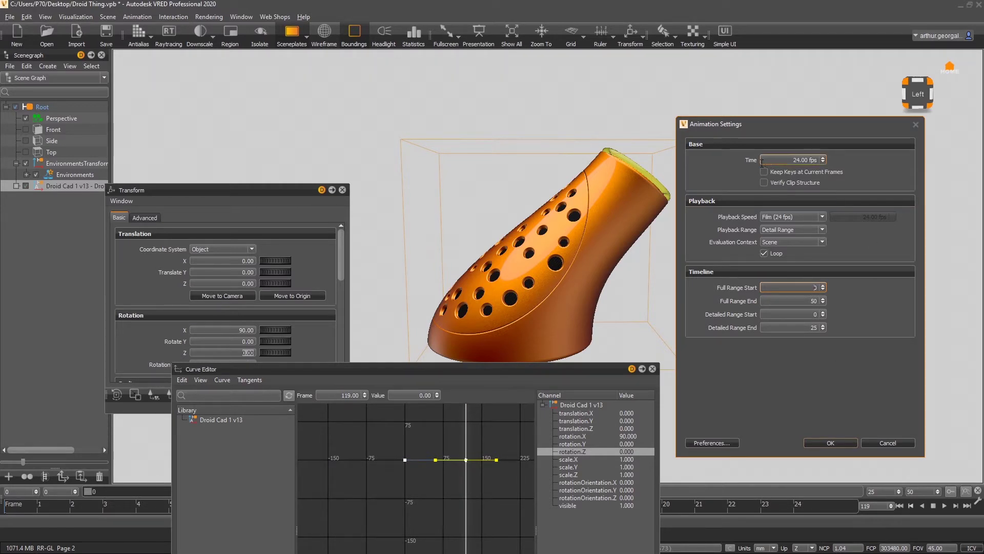
click(778, 216)
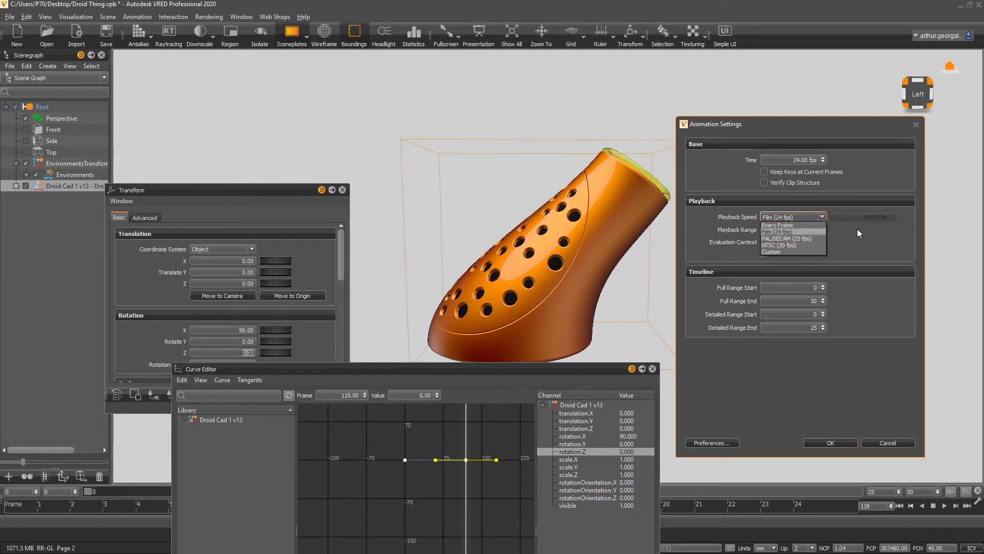
click(804, 239)
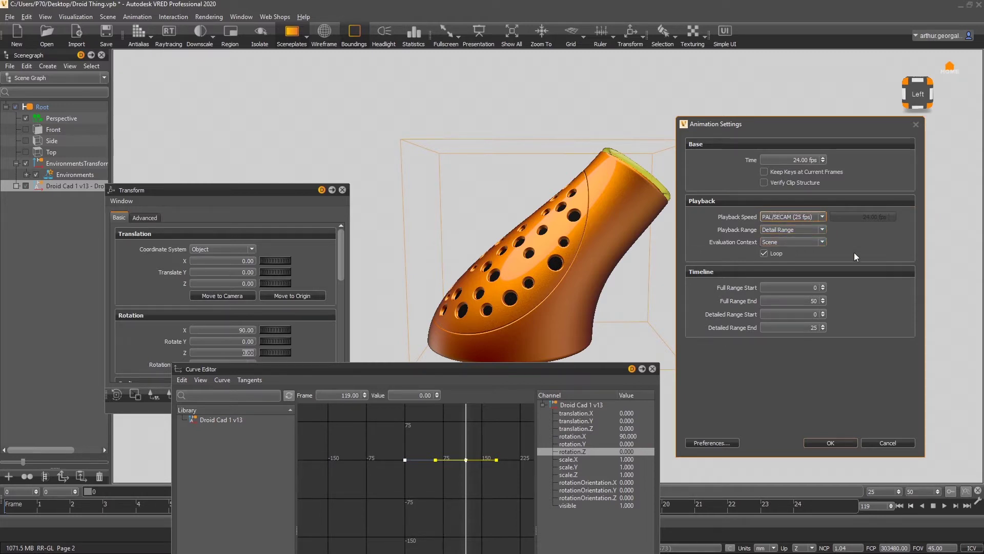
click(822, 157)
click(826, 442)
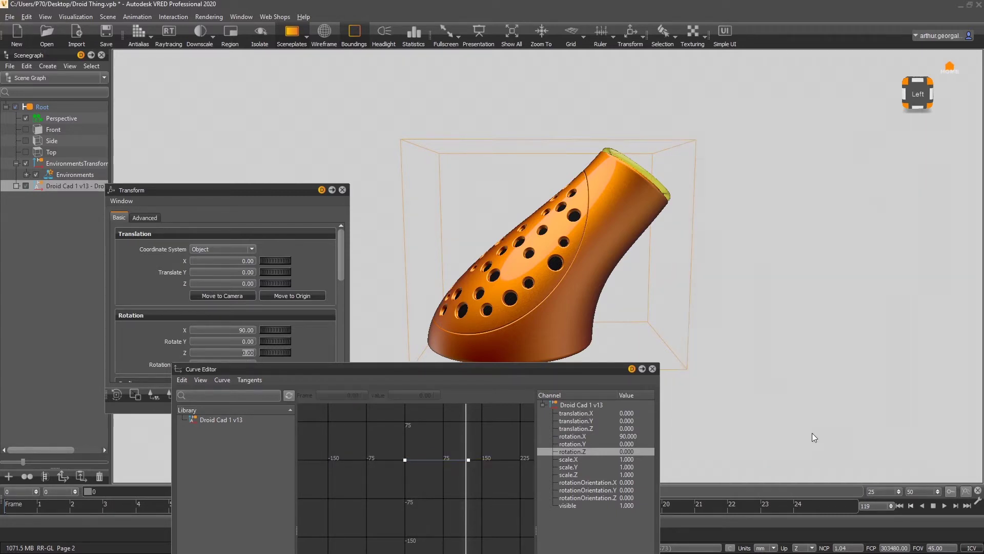
- Try to move the second rotation.Z key to frame 100
click(469, 459)
drag(338, 395, 415, 397)
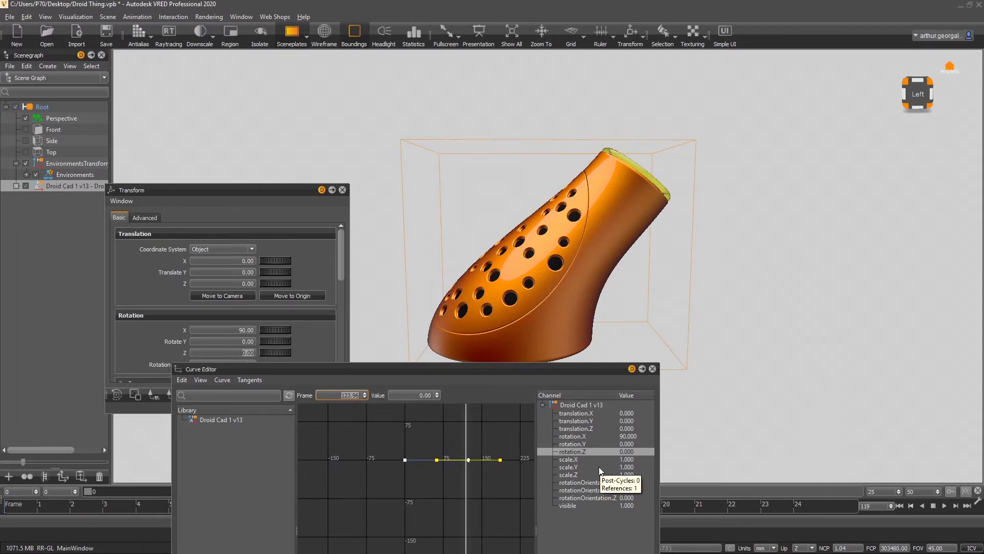
text(100)
click(564, 530)
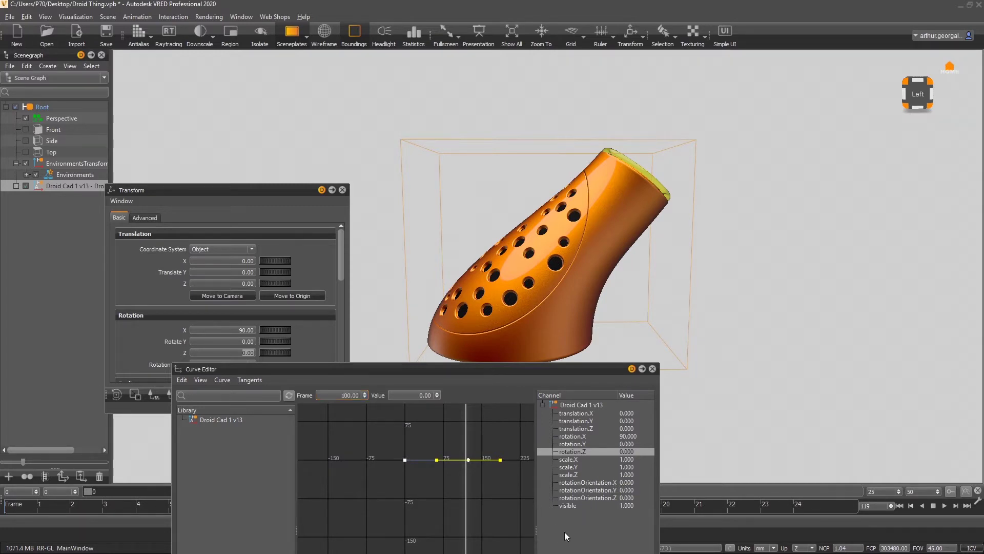
click(585, 454)
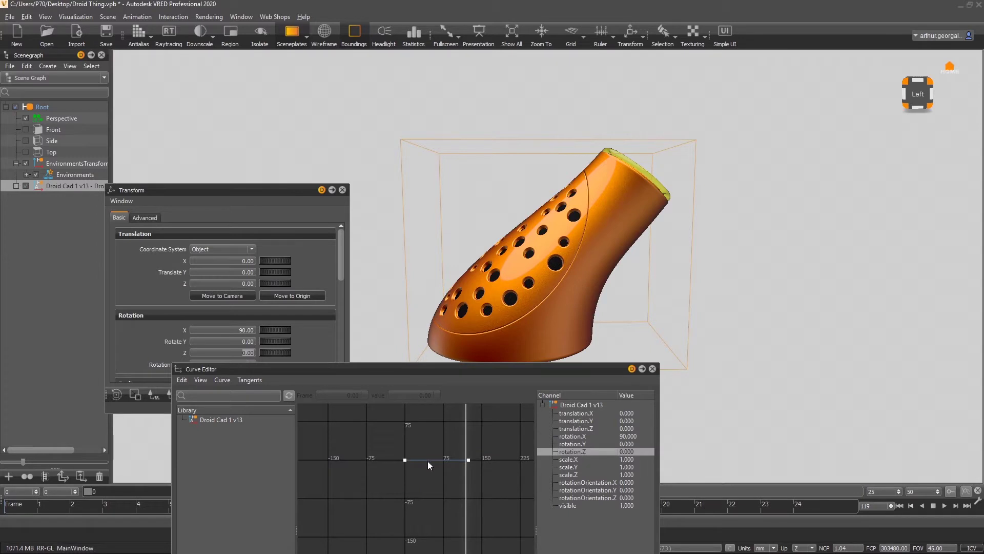
- Set the second rotation.Z key to frame 100 with a value of 360
click(468, 459)
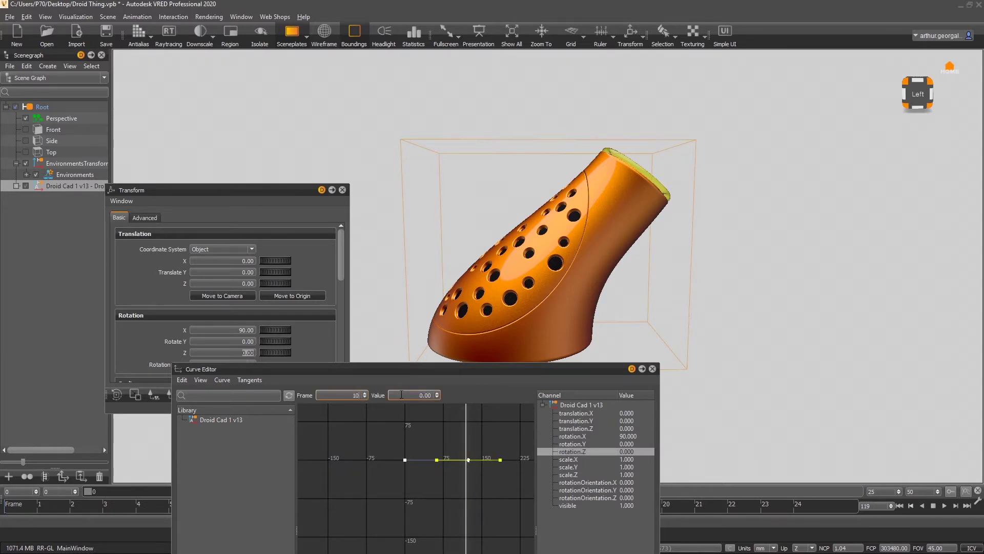
key(Return)
click(422, 394)
key(Return)
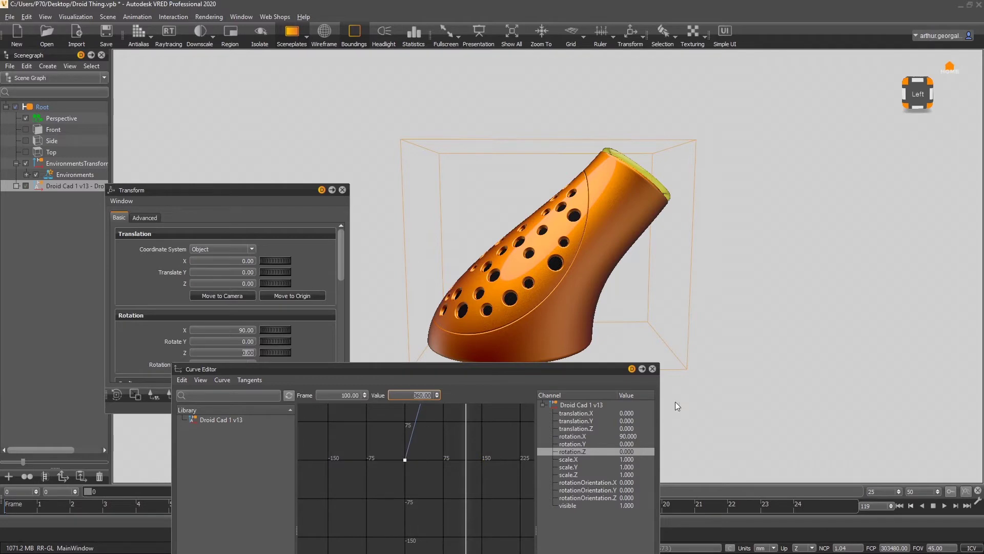
- Play the rotation animation from the start, close the Curve Editor and stop the playback
click(932, 505)
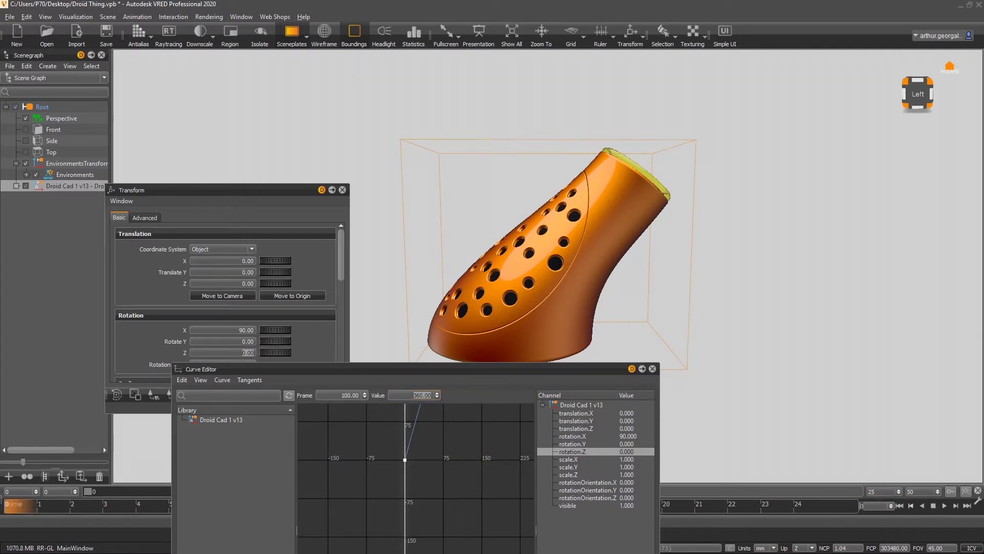
click(942, 504)
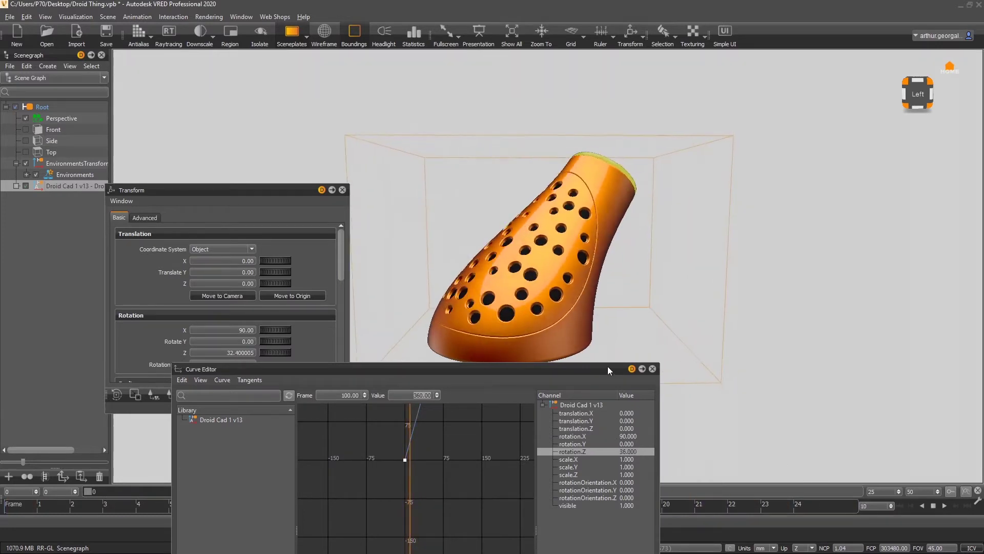
click(652, 369)
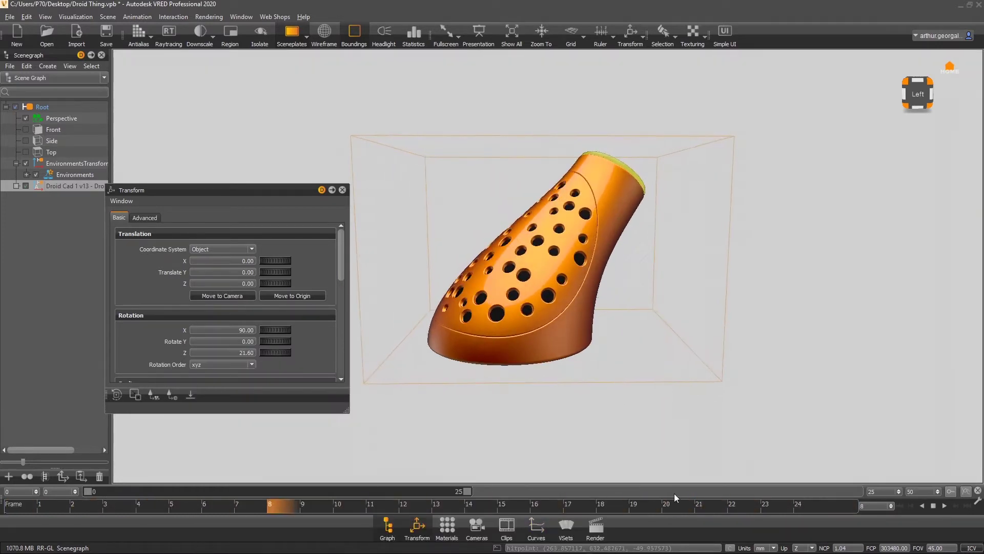
click(933, 505)
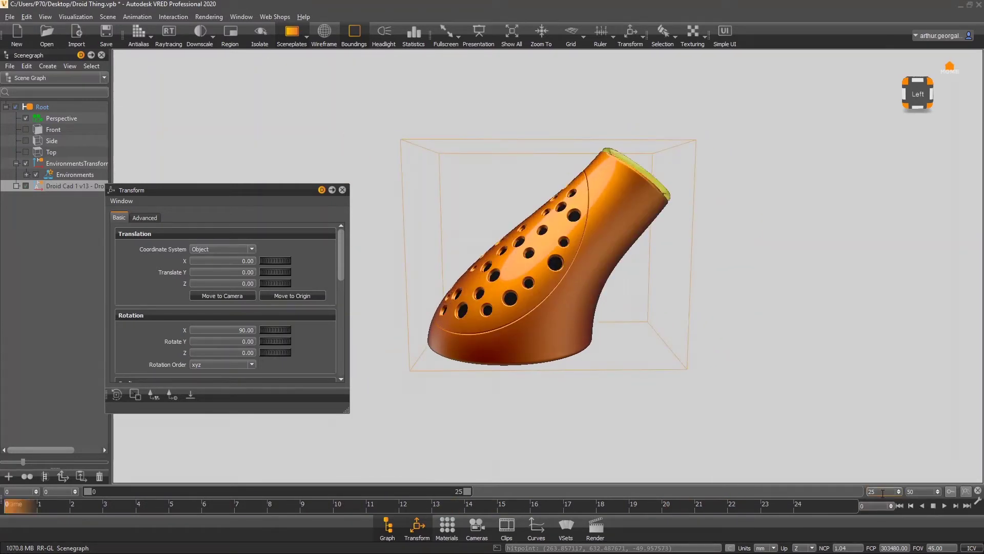
- Extend the timeline's full range end and detailed range end to 100, and test the playback
drag(467, 491, 861, 491)
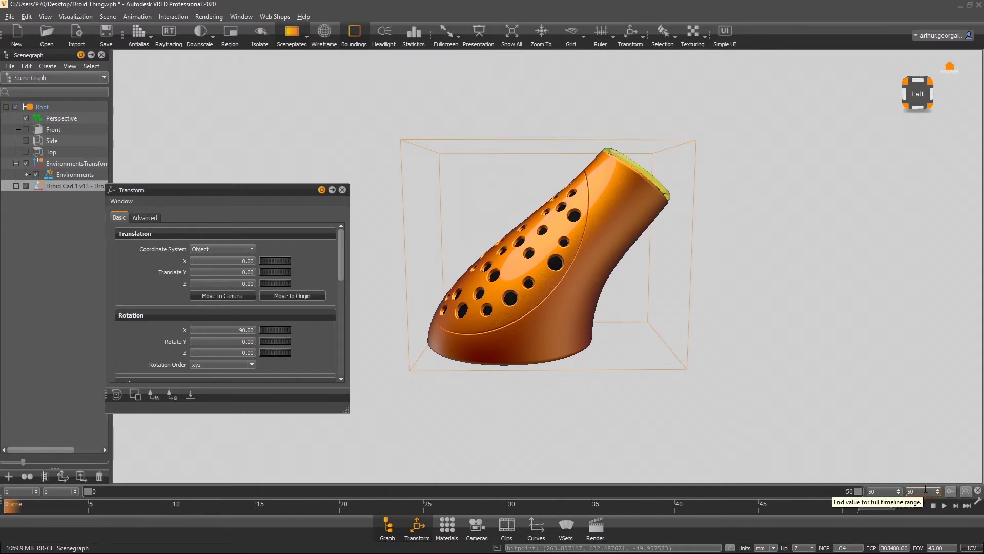
double_click(929, 490)
text(10)
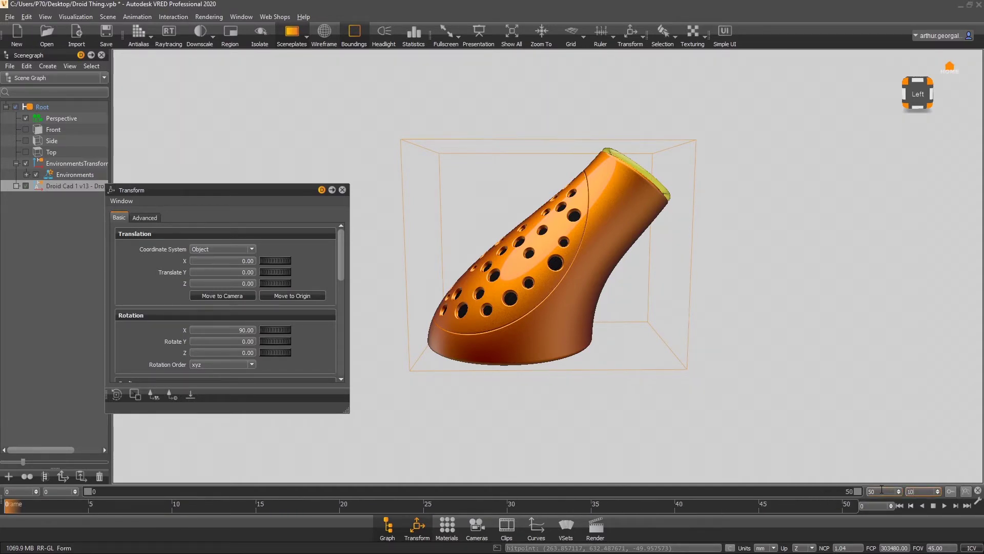
text(0)
double_click(883, 490)
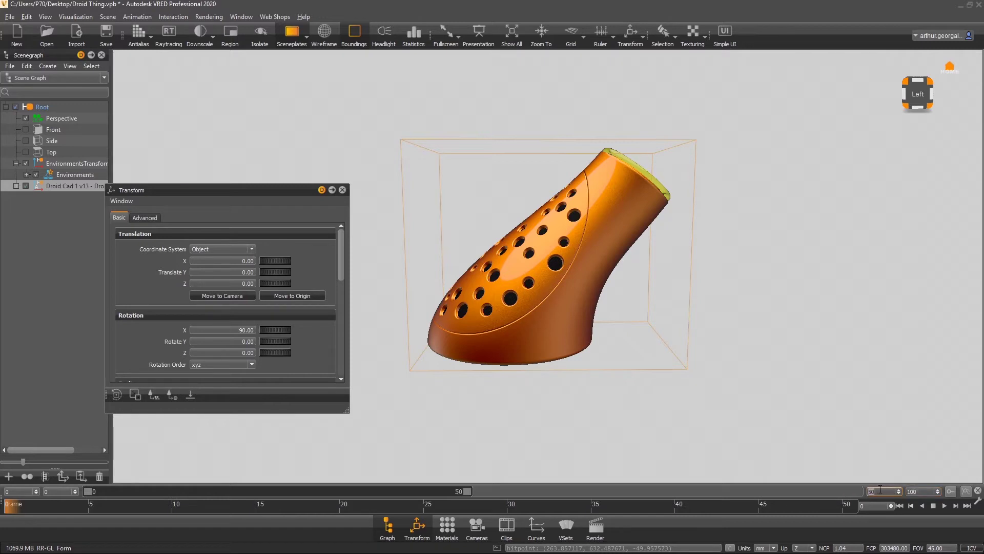
text(100)
key(Return)
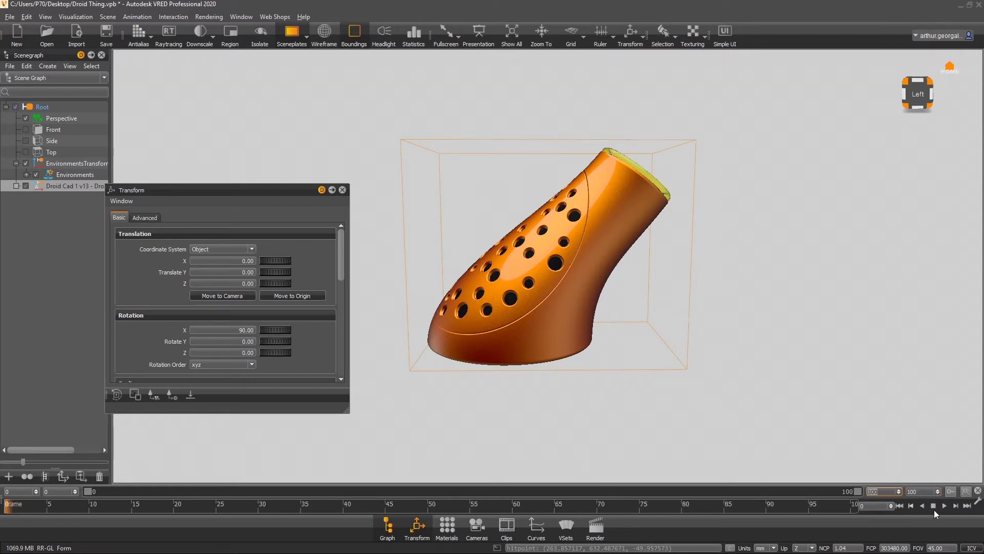
click(944, 506)
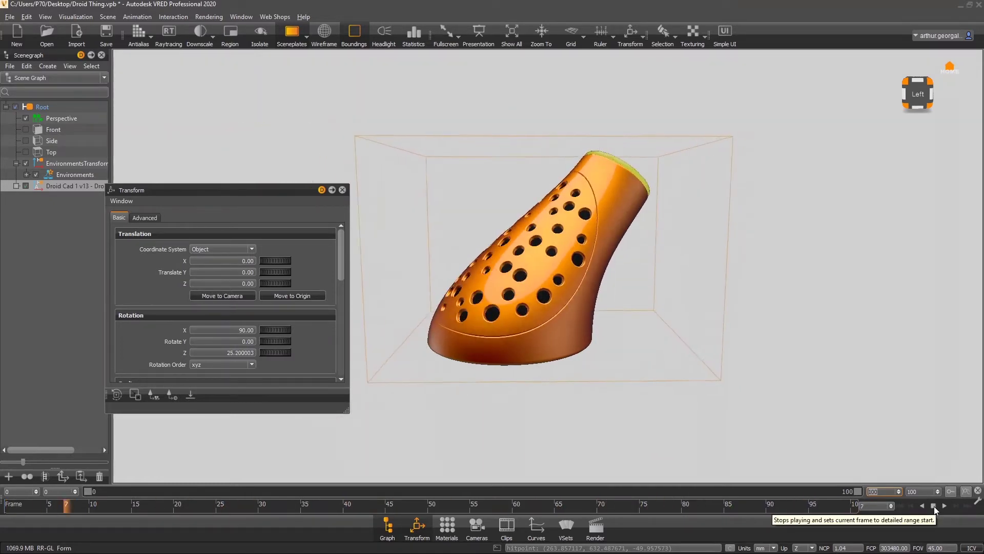
click(933, 506)
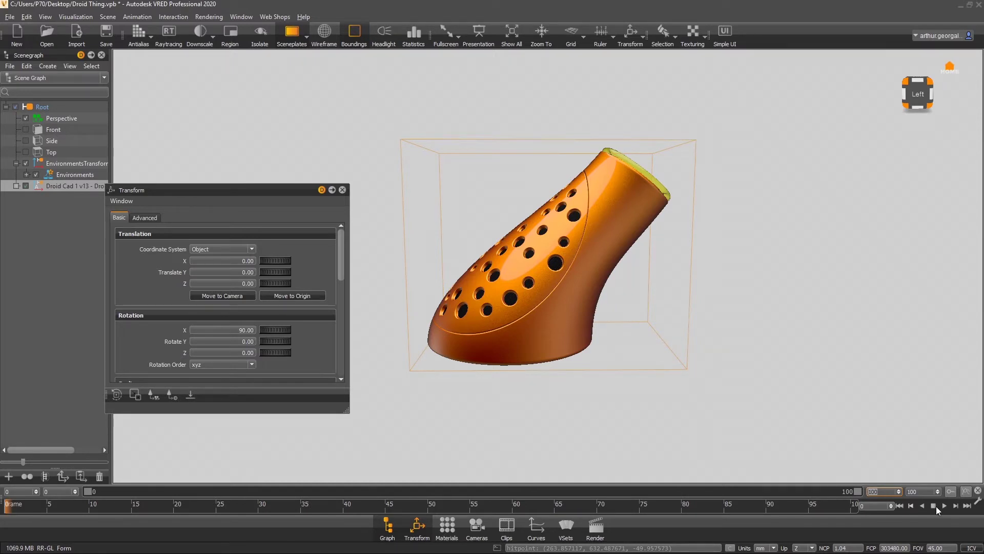
- Close the Transform window and hide the model's bounding box
drag(297, 186, 318, 142)
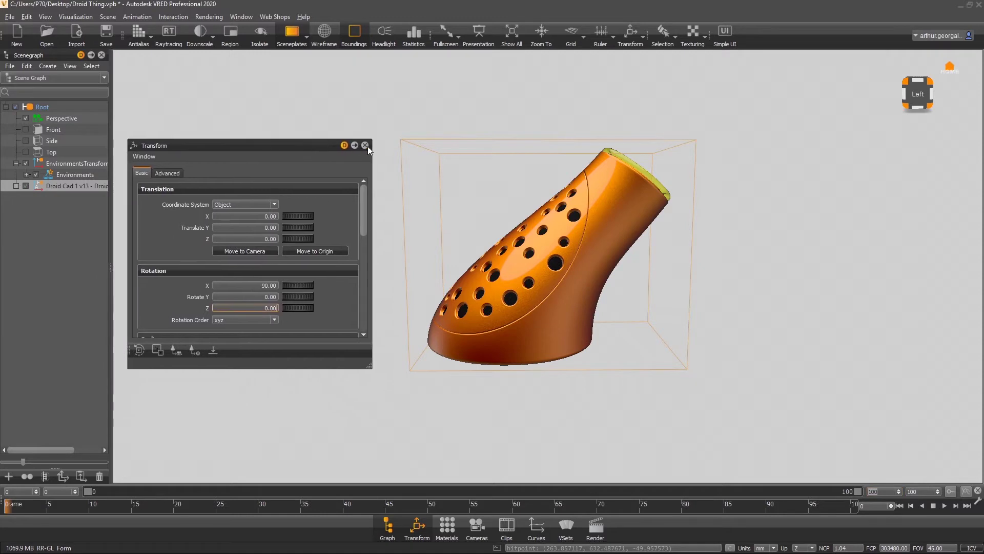
click(365, 146)
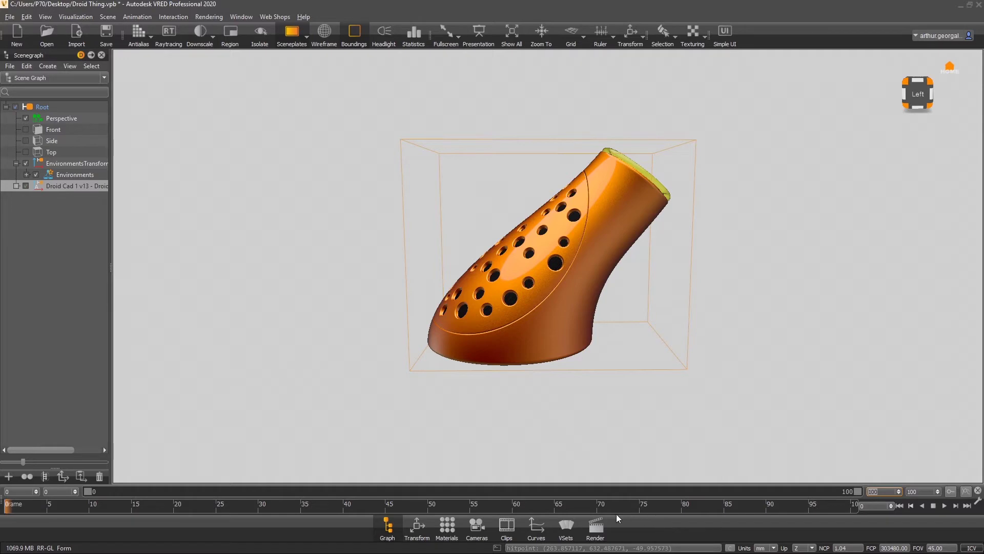
click(358, 35)
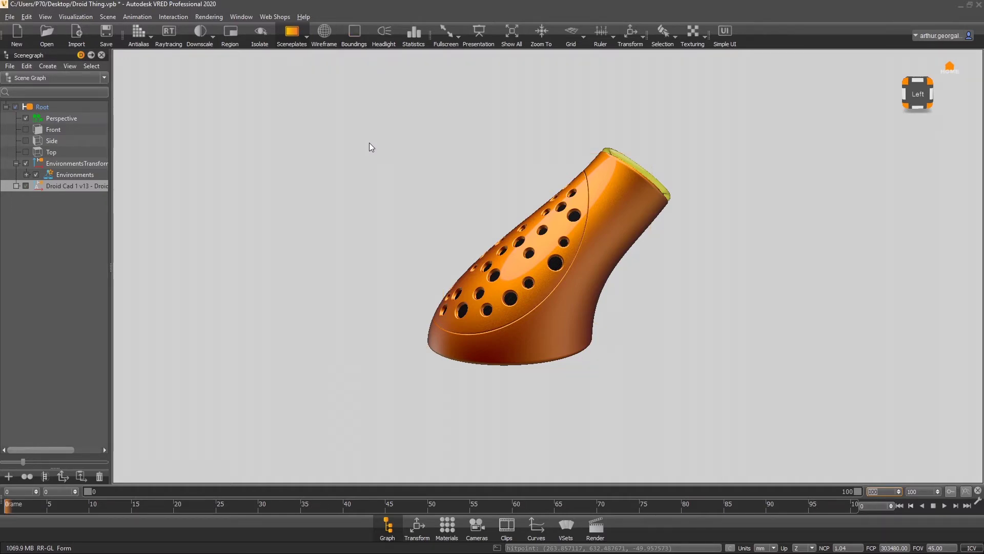
- Preview the looping animation with raytracing on, switch raytracing and antialiasing off again and stop the playback
click(945, 506)
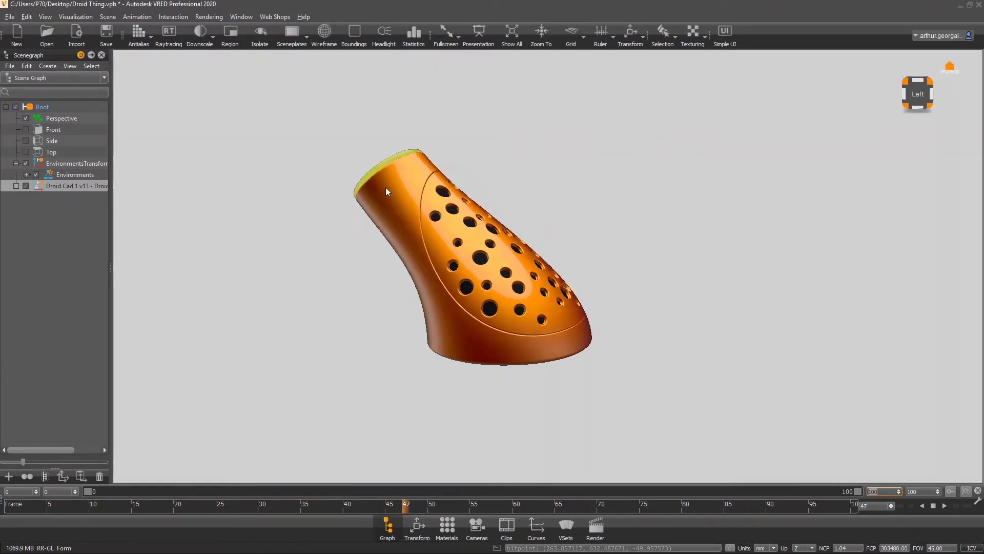
click(168, 36)
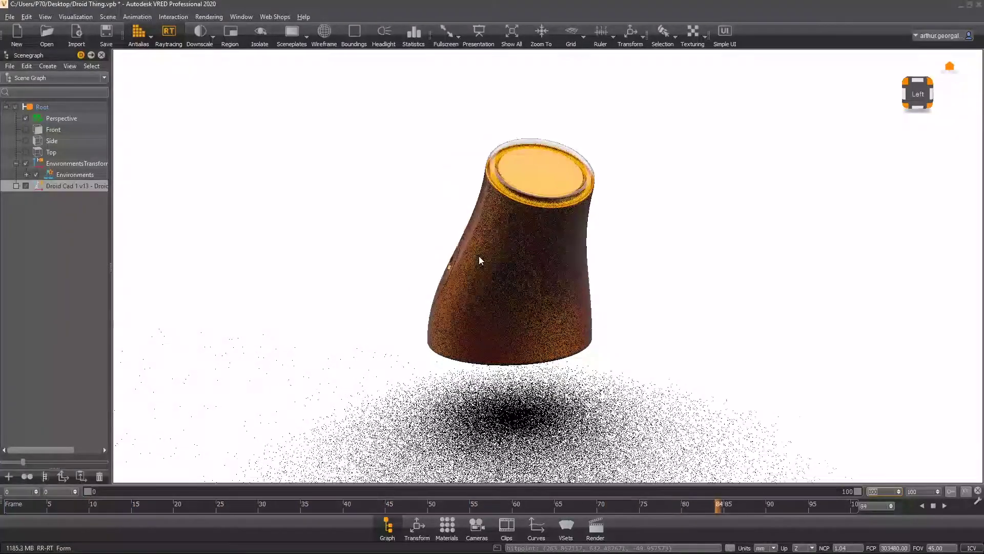
click(169, 33)
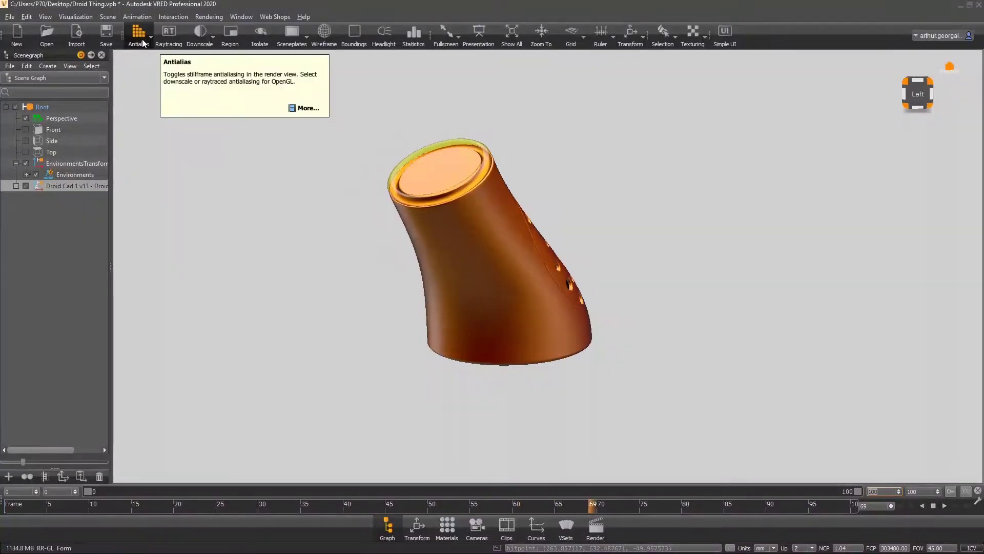
click(139, 35)
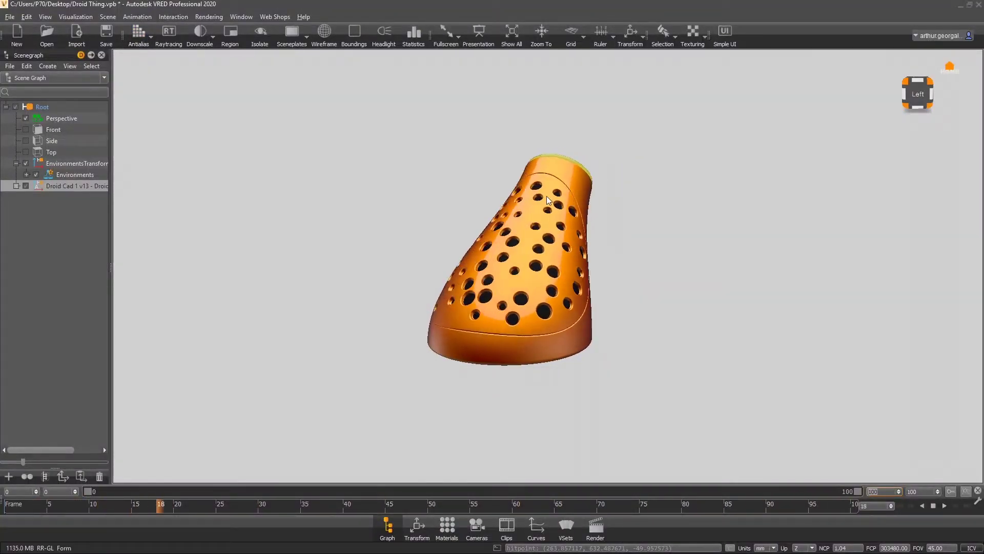
click(932, 506)
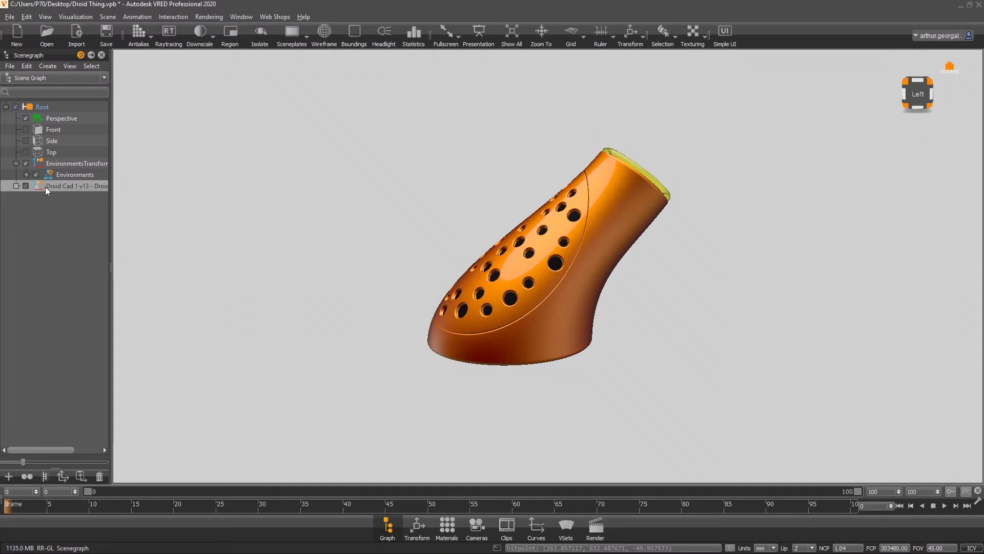
- Bake ambient occlusion for all geometry in an enlarged Bake Light and Shadows window, with indirect illumination disabled and active direct illumination cleared
click(108, 16)
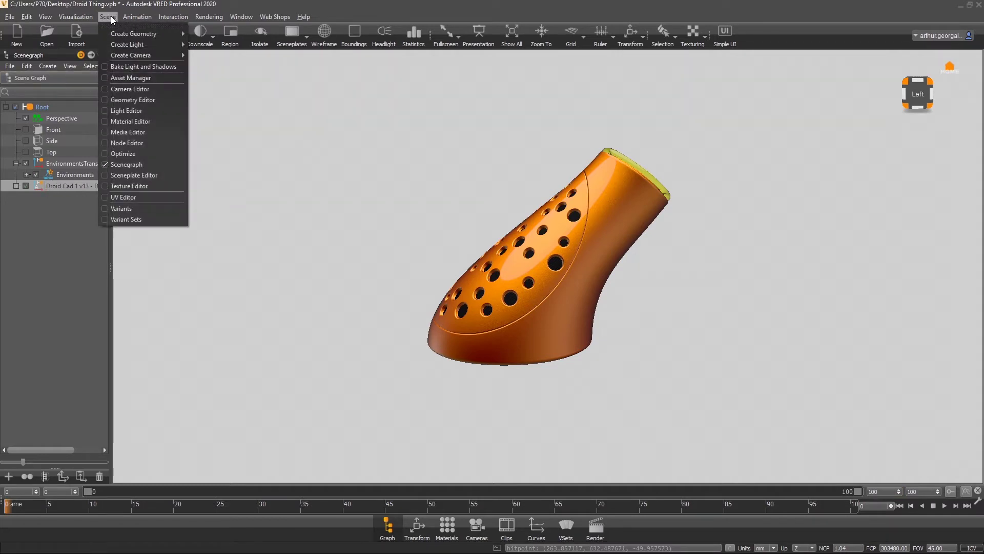
click(140, 67)
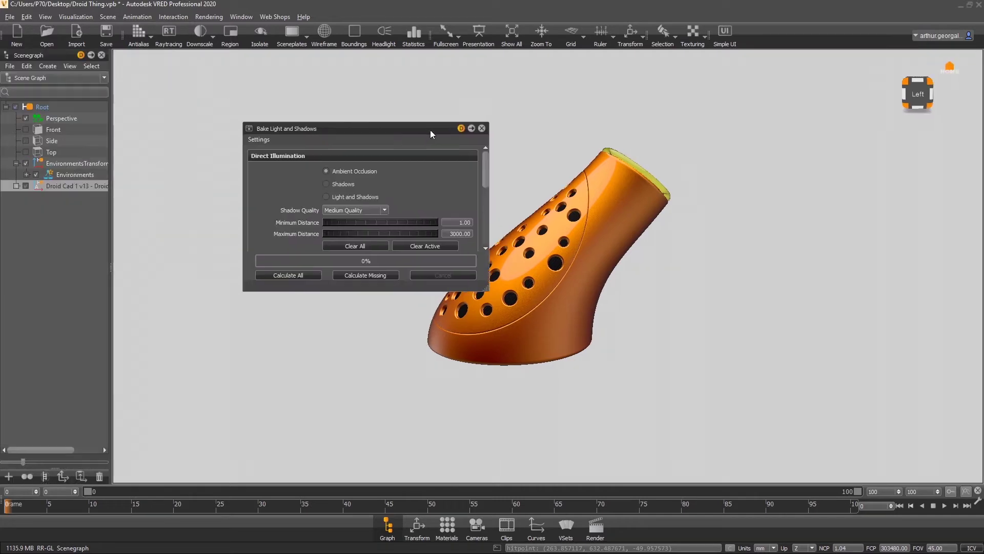
drag(430, 130, 314, 135)
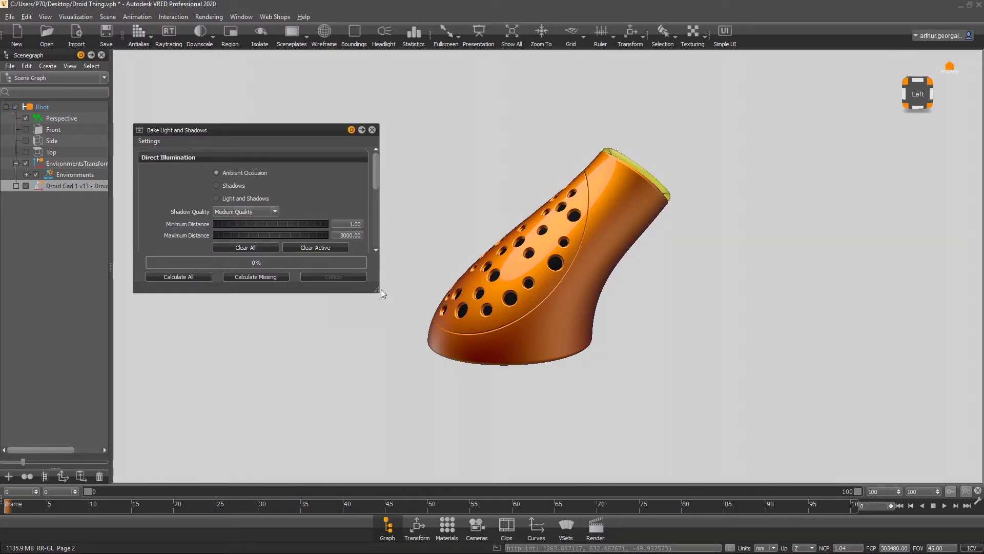
drag(380, 289, 421, 456)
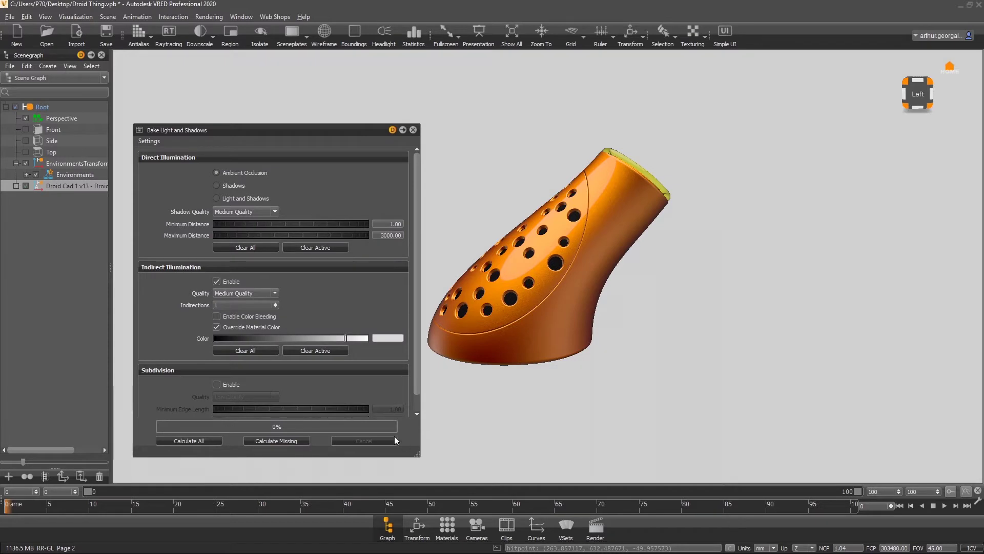
click(217, 281)
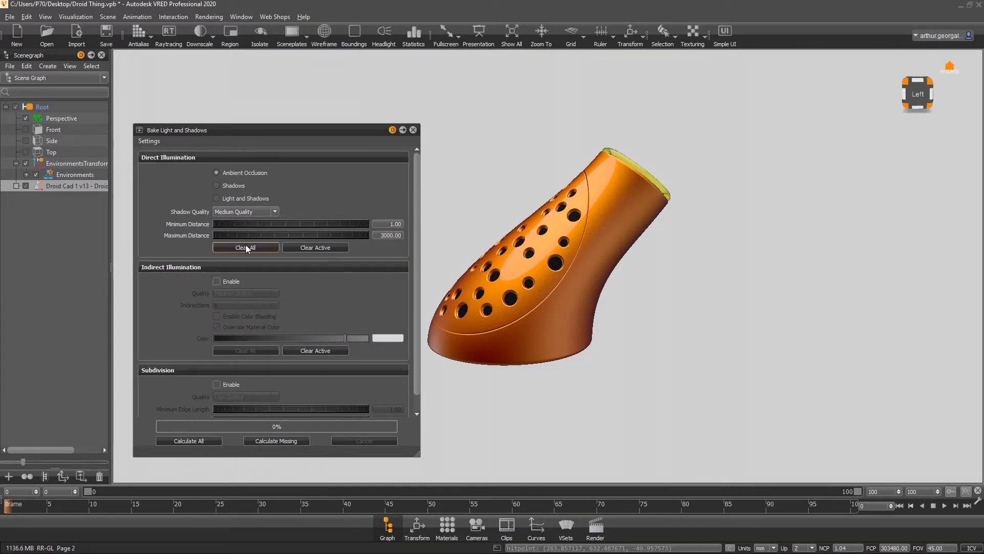
click(304, 247)
click(193, 439)
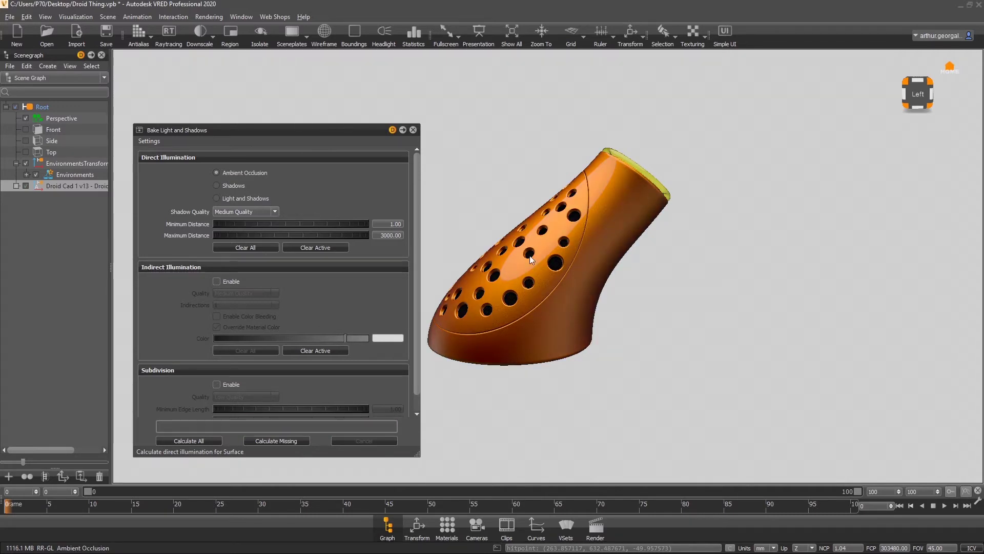
- Inspect the baked shading from beneath and the side of the part, and close the Bake Light and Shadows window
drag(557, 287, 414, 58)
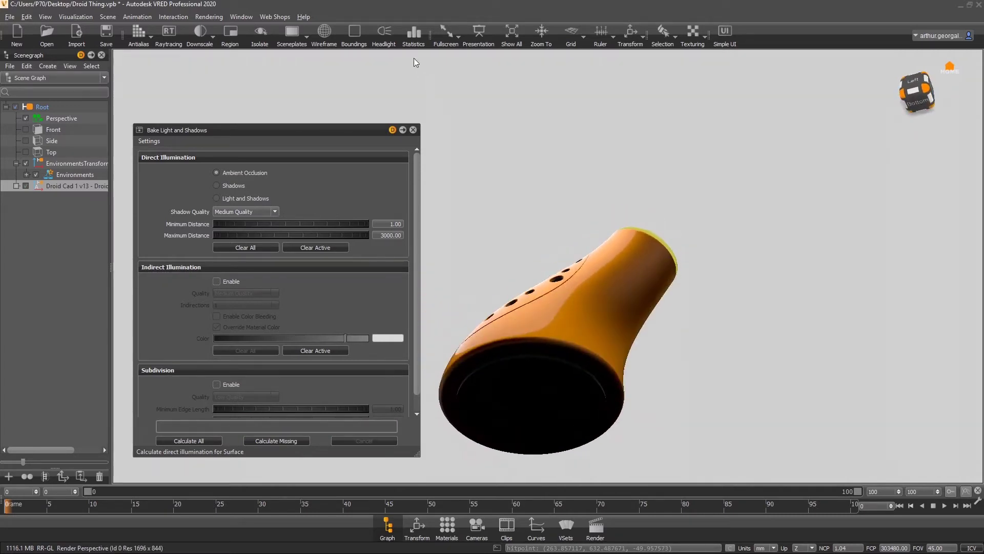
right_drag(601, 359, 587, 388)
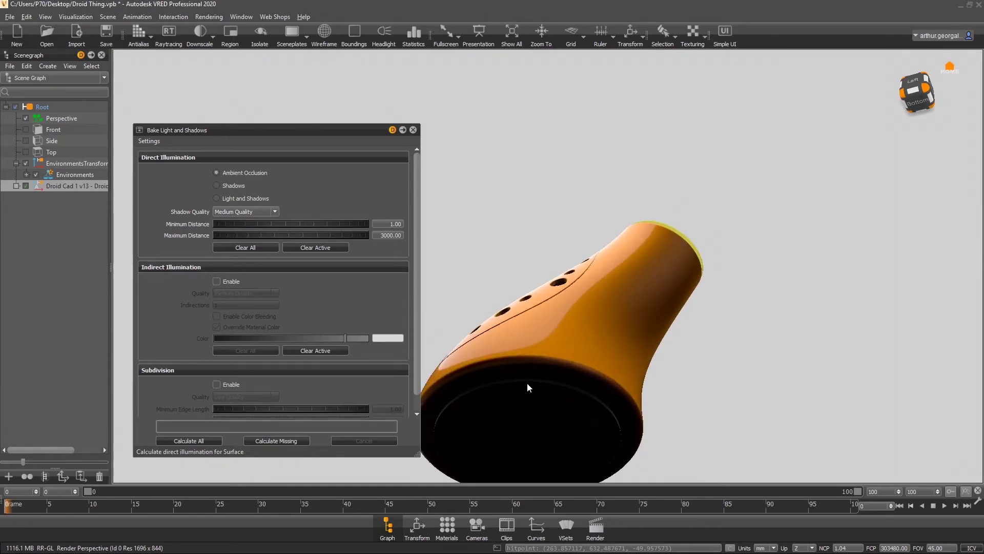
drag(527, 384, 721, 254)
drag(592, 241, 759, 293)
right_drag(574, 257, 612, 267)
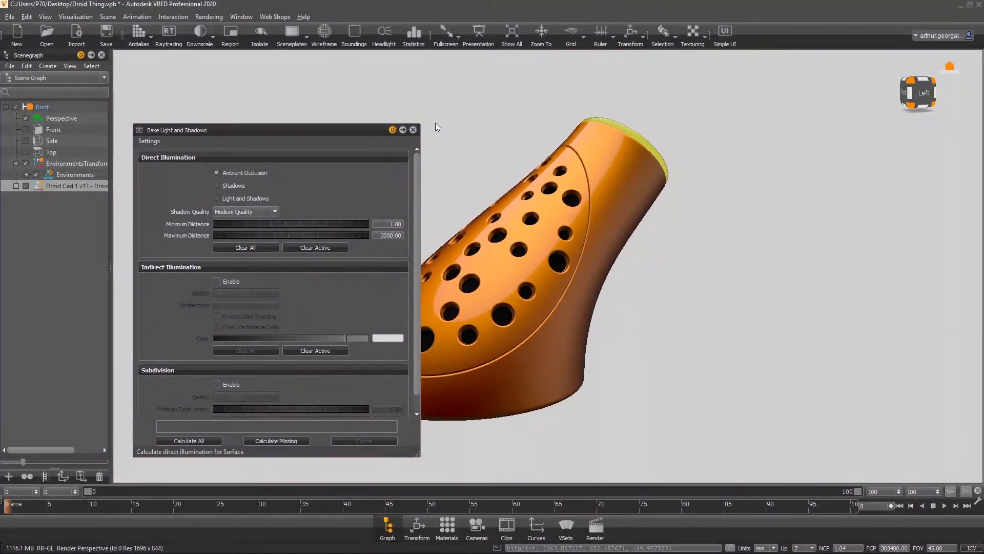
click(413, 131)
drag(417, 132, 716, 390)
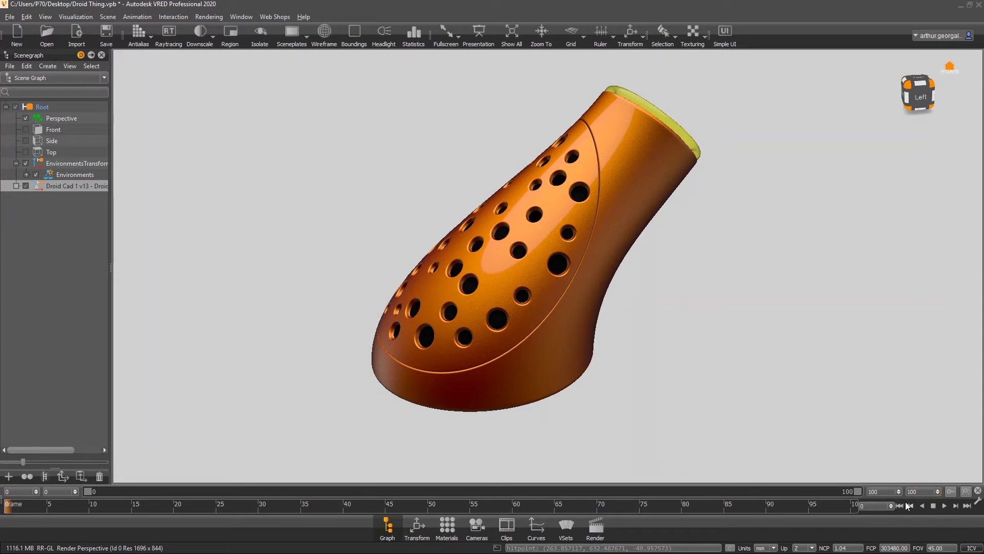
- Switch the viewport to Ambient Occlusion Rendering
click(114, 19)
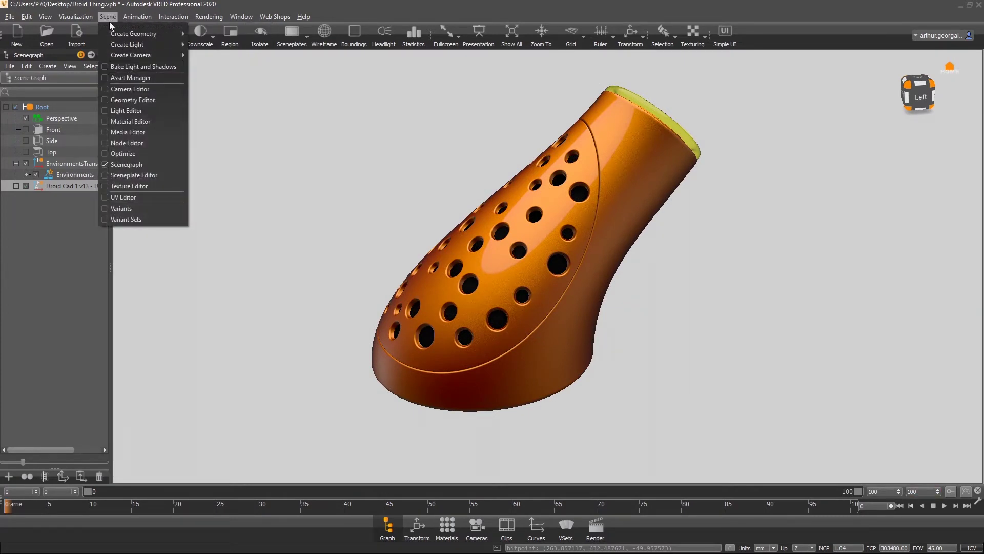
click(108, 16)
click(45, 16)
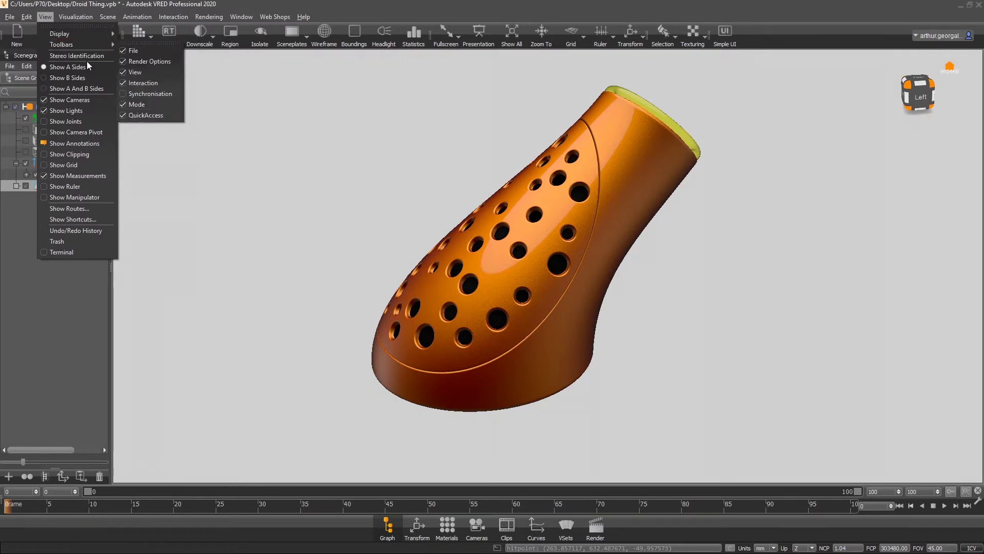
click(76, 17)
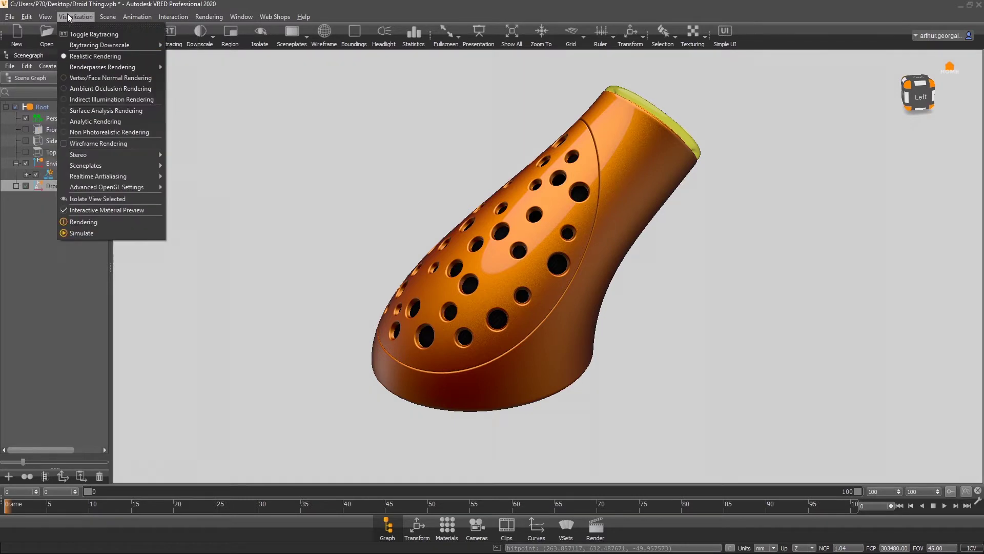
click(84, 88)
- Examine the baked ambient occlusion around the perforations and outer shell, and return to the home view
alt+drag(513, 296, 785, 368)
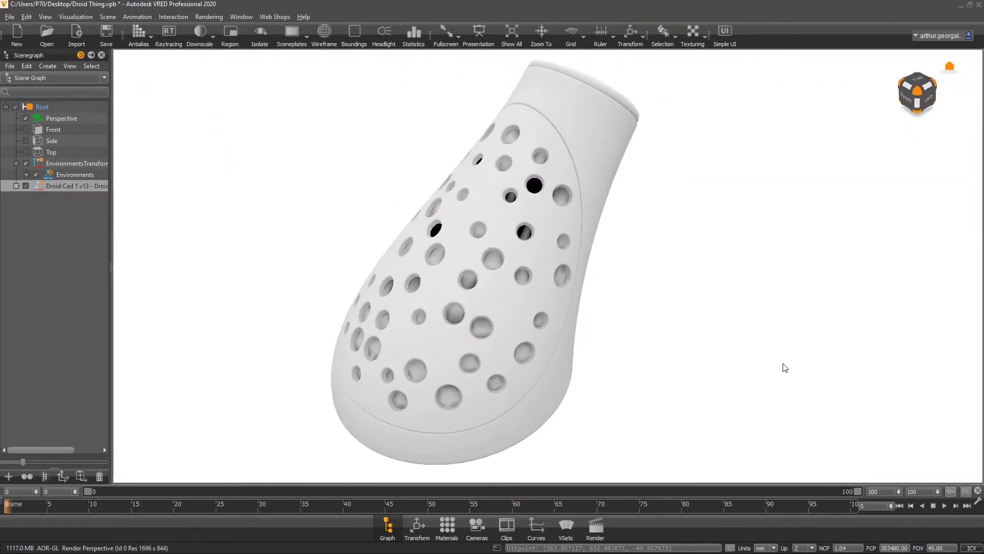
alt+right_drag(549, 177, 518, 204)
alt+middle_drag(513, 149, 607, 250)
alt+drag(548, 199, 531, 226)
alt+right_drag(566, 249, 382, 217)
alt+drag(381, 217, 712, 364)
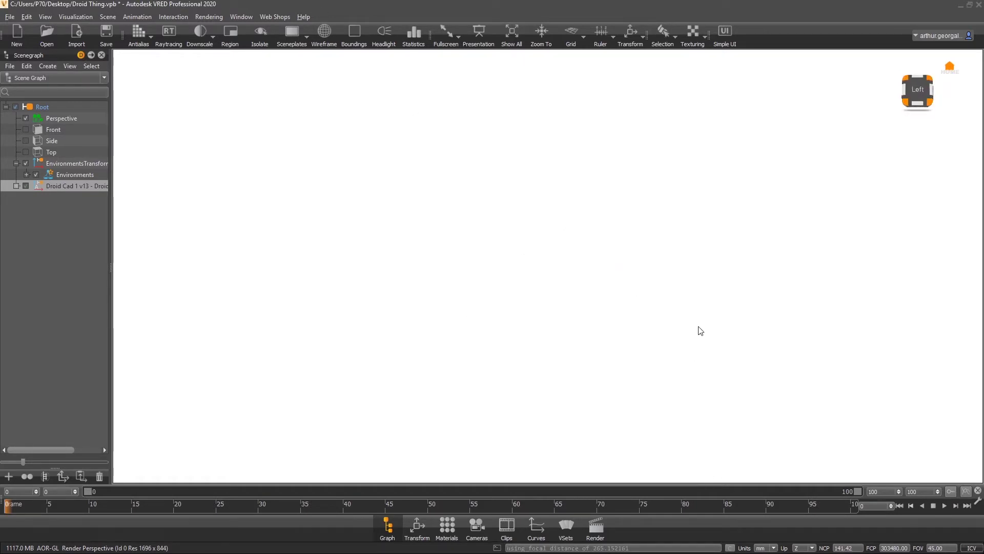
click(952, 70)
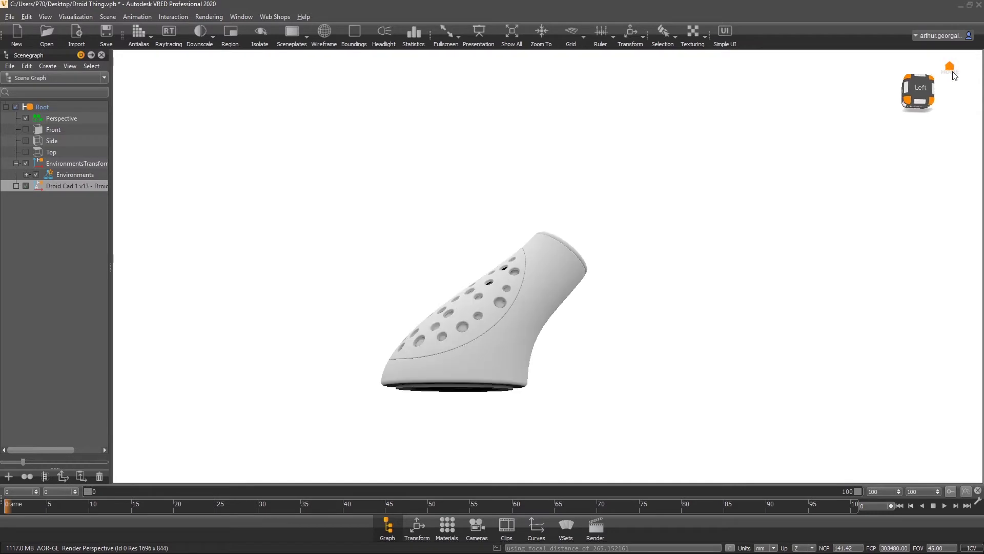
alt+drag(594, 359, 556, 339)
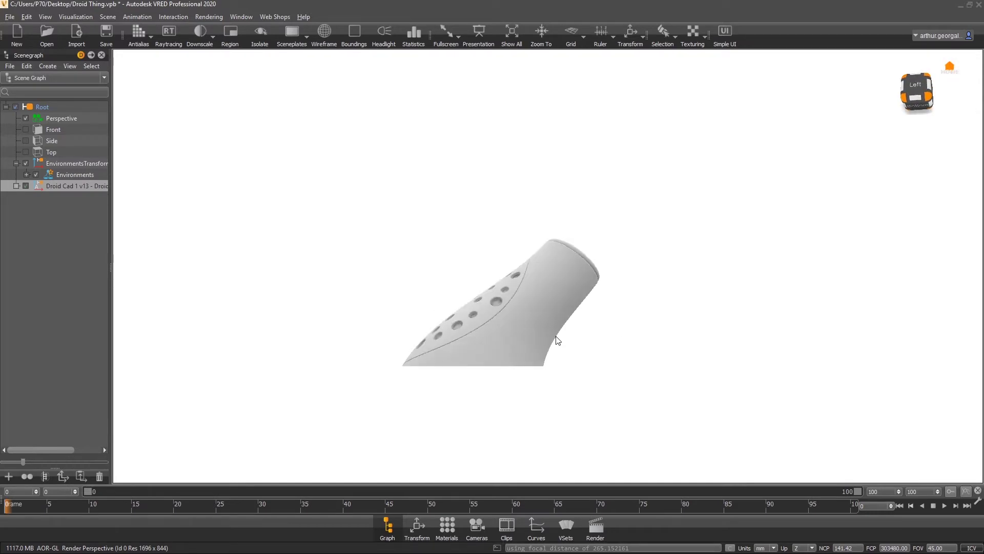
- Hide the ShadowPlane of the Studio environment in the scenegraph and check the part's underside
click(26, 174)
click(36, 187)
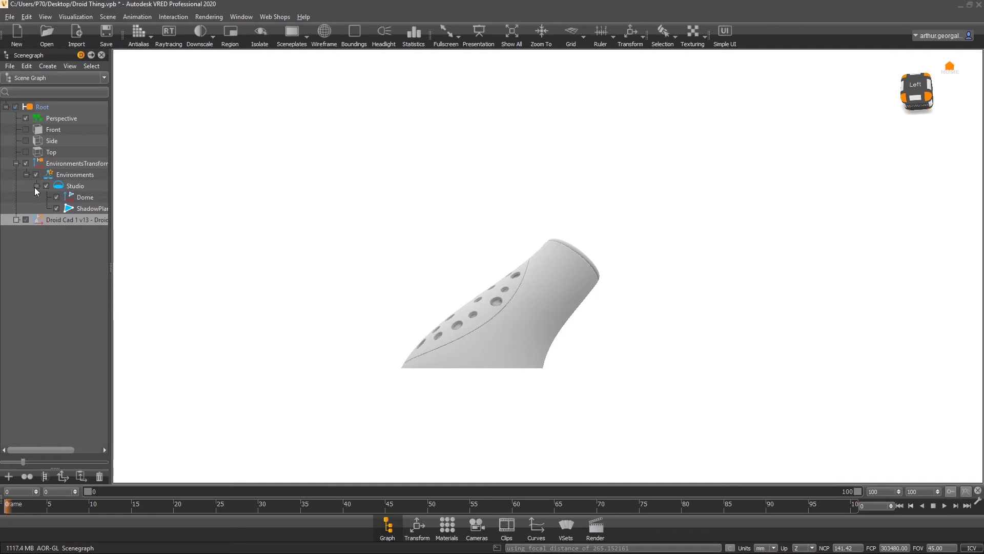
click(56, 208)
drag(511, 274, 467, 292)
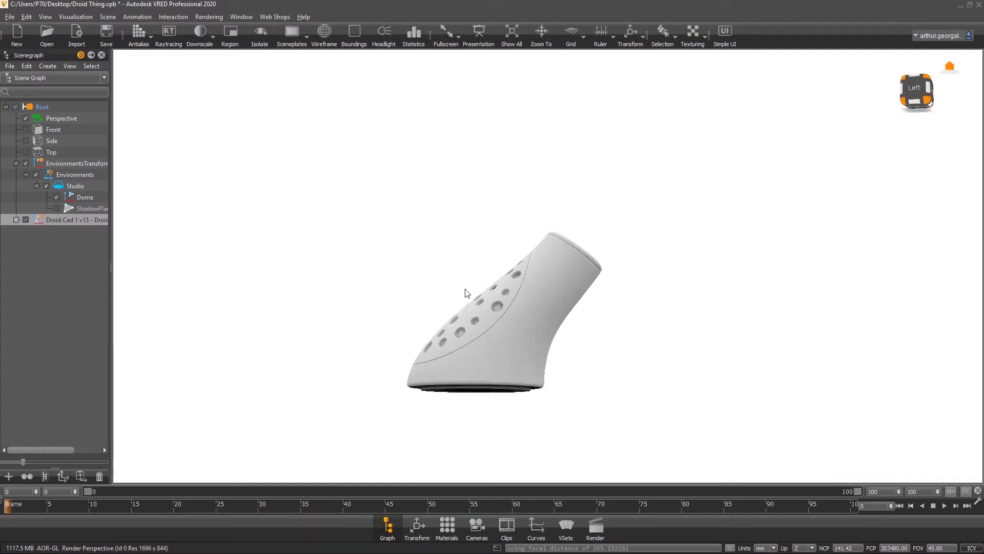
drag(389, 196, 648, 389)
right_drag(648, 389, 561, 413)
middle_drag(561, 302, 559, 232)
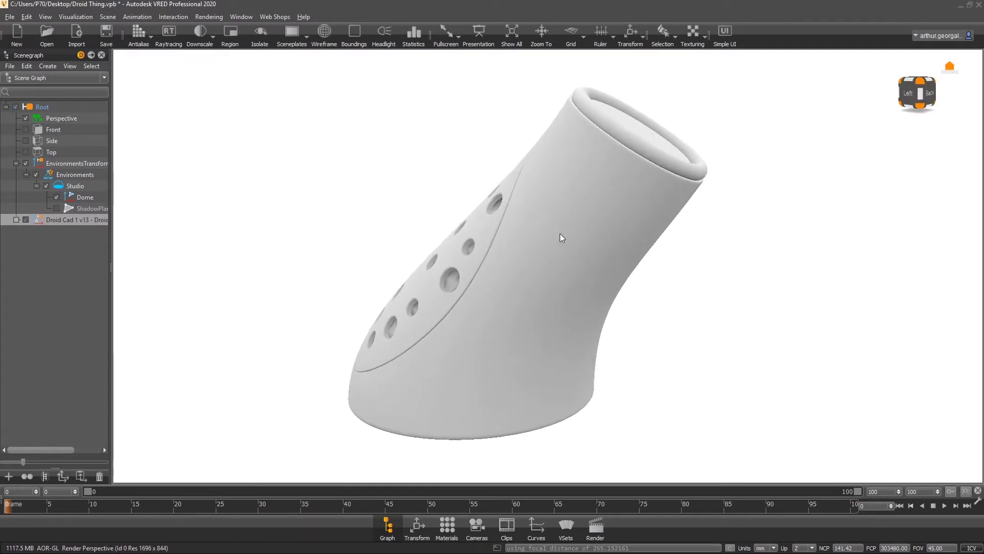
- Recalculate the clipping planes of the Perspective camera in the Camera Editor
drag(560, 233, 253, 262)
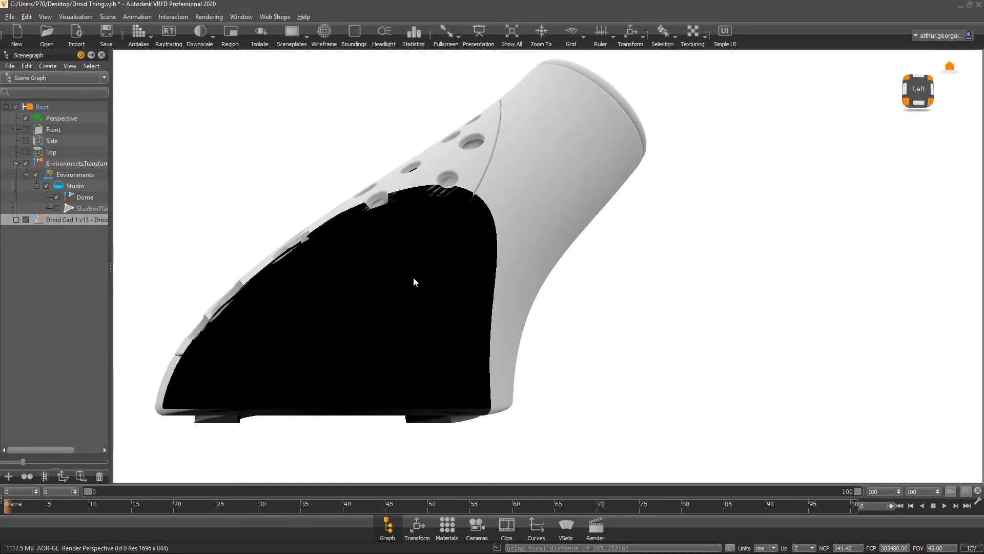
drag(414, 281, 512, 217)
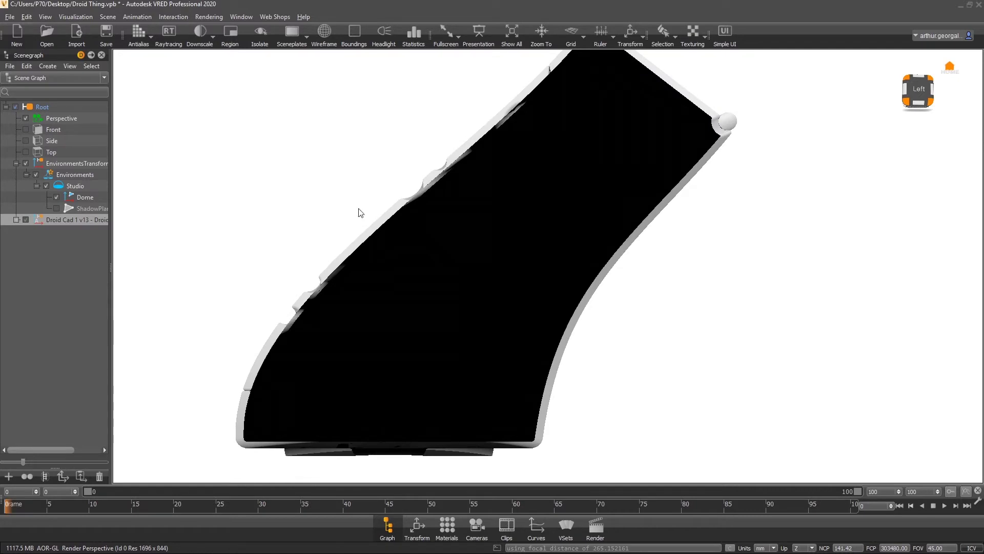
click(477, 525)
click(252, 164)
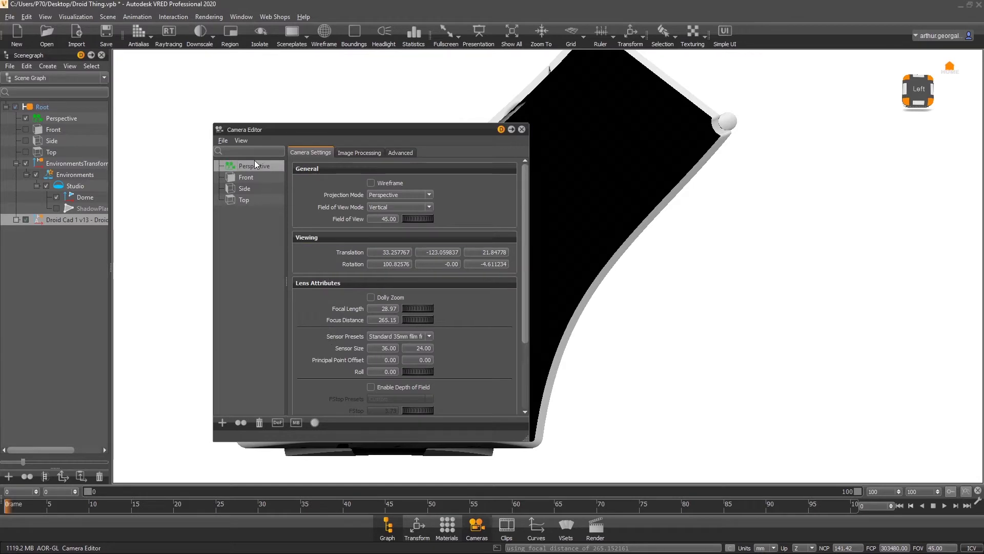
scroll(318, 295, down, 2)
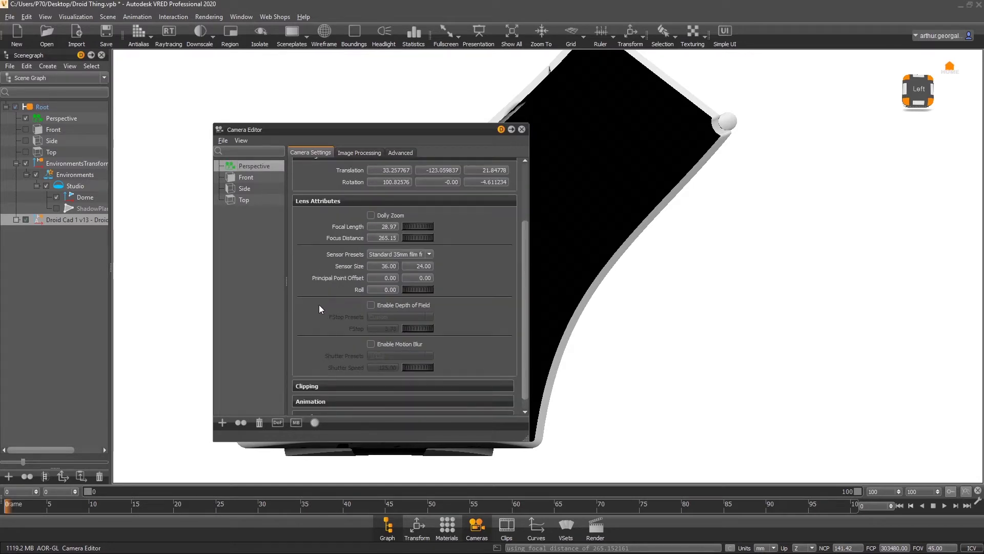
click(312, 386)
click(374, 370)
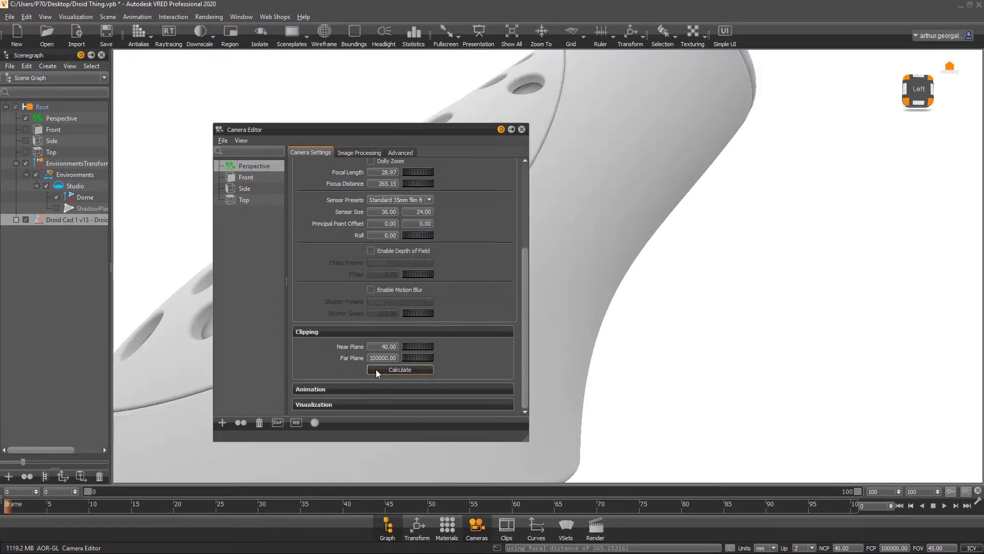
- Set the Perspective camera's near clipping plane to 1.00, test it up close and close the Camera Editor
alt+drag(656, 281, 655, 337)
scroll(613, 282, down, 3)
scroll(613, 285, up, 5)
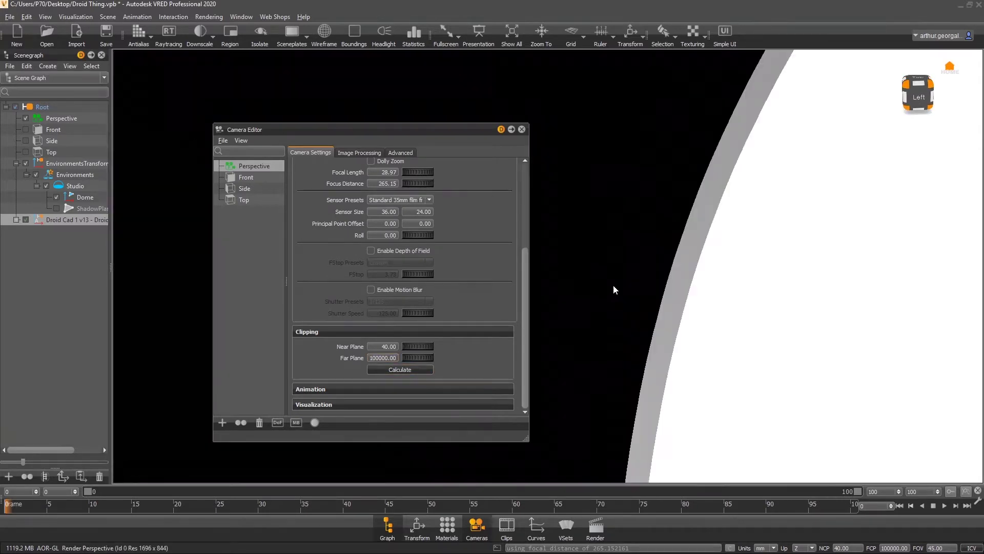
scroll(609, 287, down, 3)
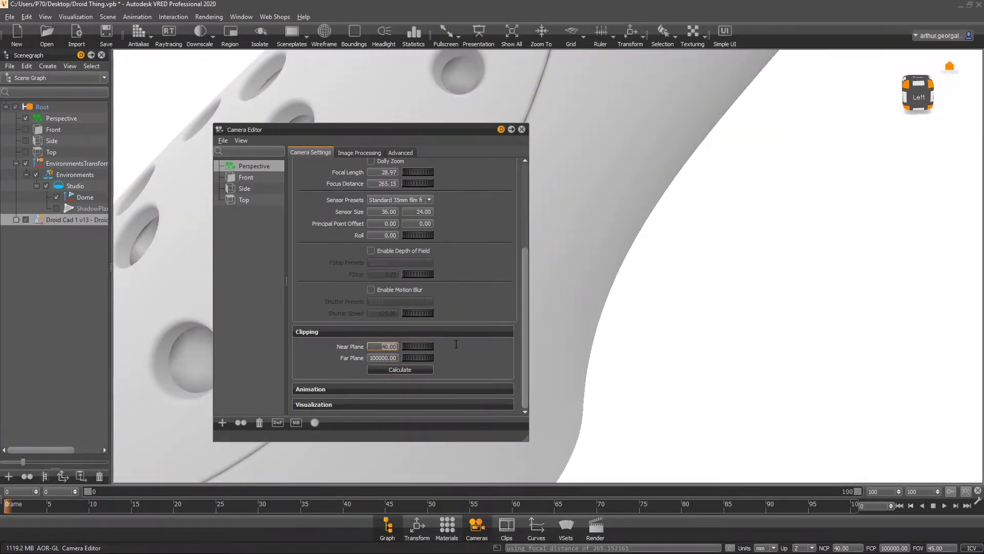
key(Return)
scroll(683, 363, down, 4)
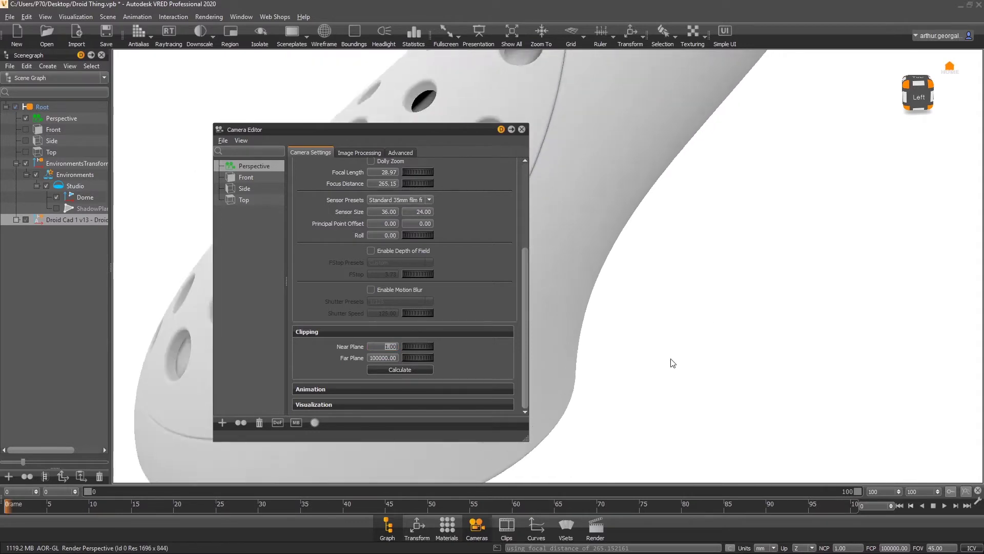
scroll(668, 365, up, 6)
scroll(656, 374, down, 2)
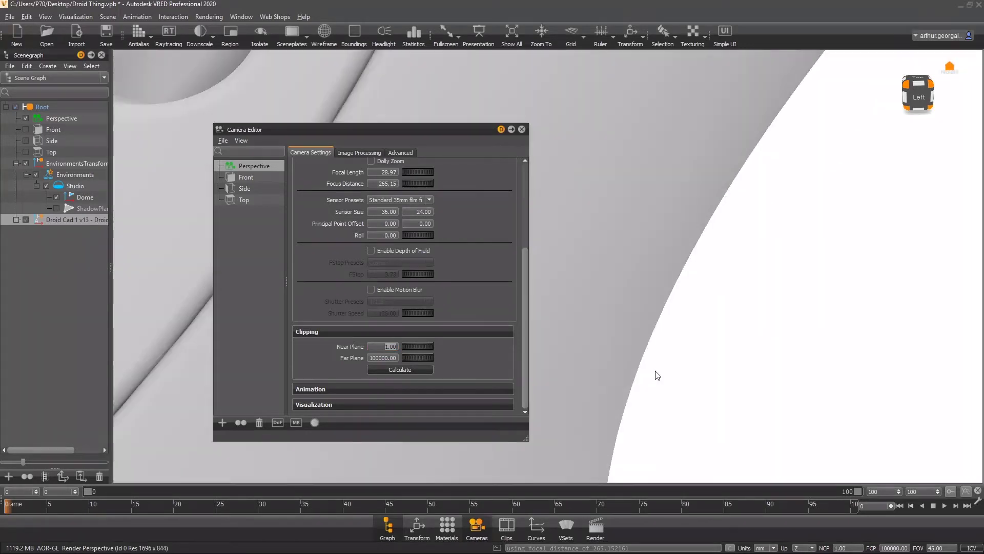
click(521, 130)
- Check the ambient occlusion around the holes up close and switch the viewport back to Realistic Rendering
middle_drag(531, 264, 919, 445)
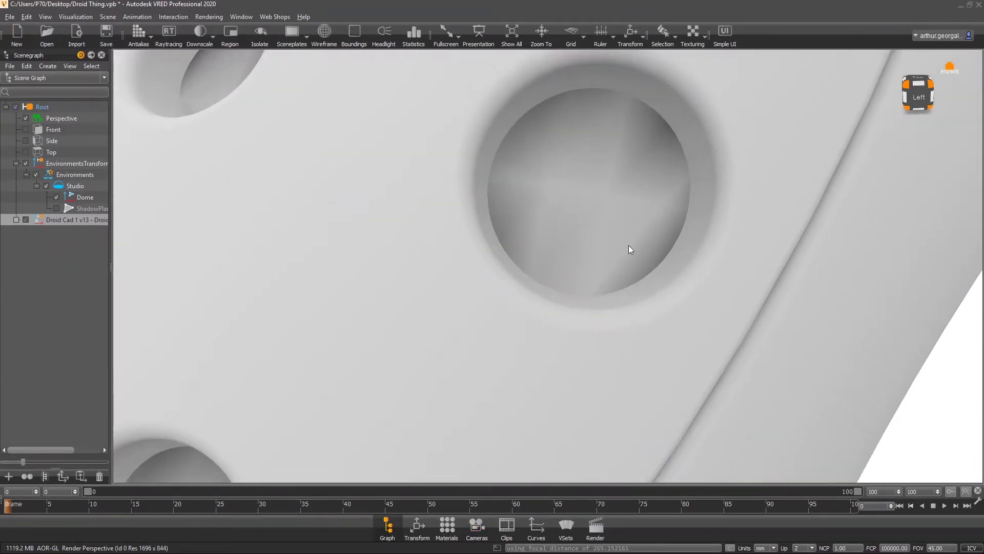
scroll(591, 227, down, 5)
scroll(591, 207, up, 5)
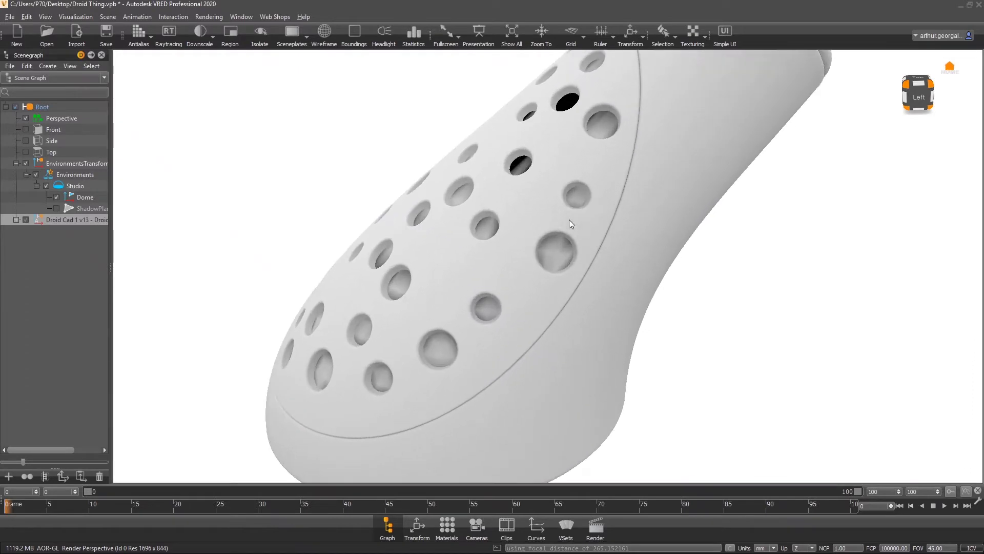
click(70, 17)
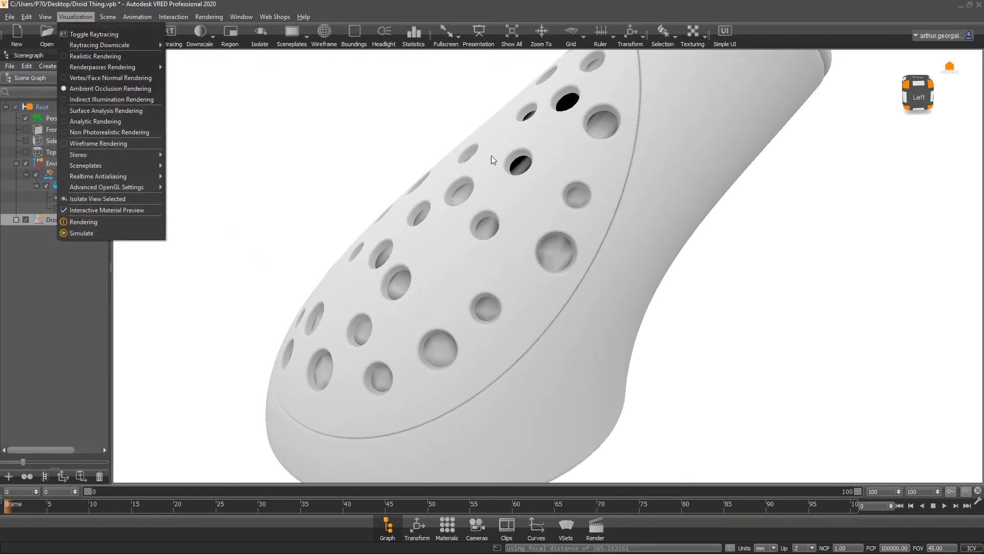
click(90, 57)
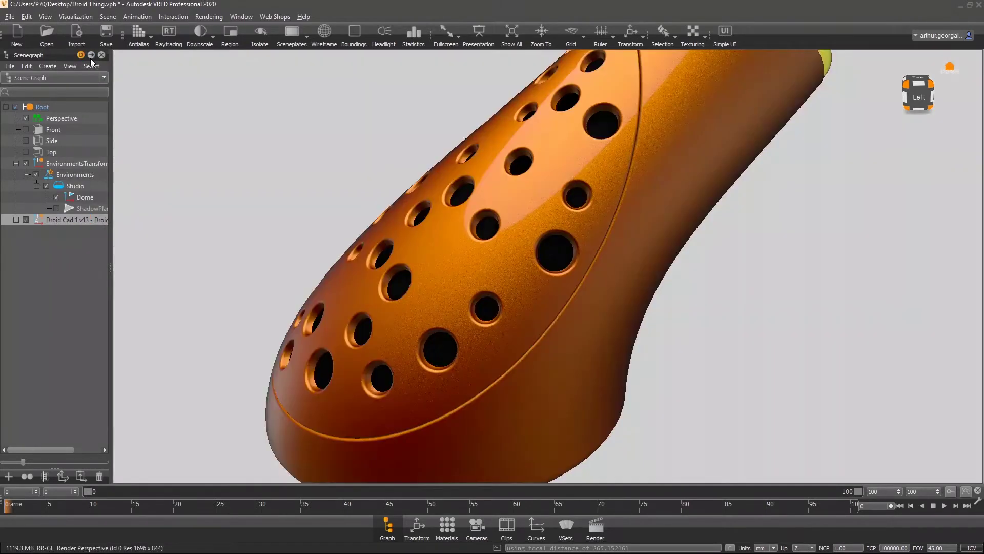
- Examine the orange shell's perforations and the surface behind them up close in realistic rendering
drag(582, 163, 643, 271)
scroll(643, 270, down, 1)
scroll(556, 95, up, 6)
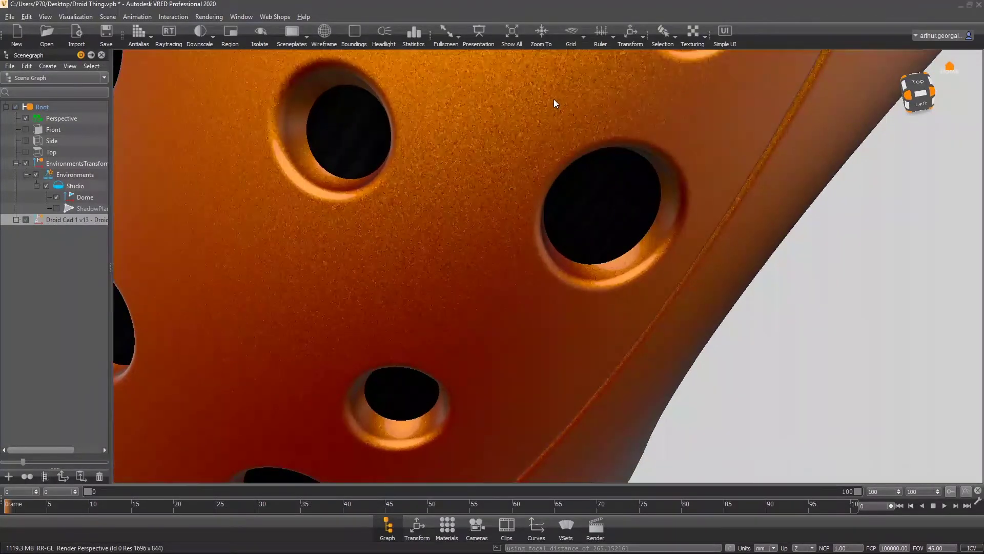
drag(553, 99, 505, 189)
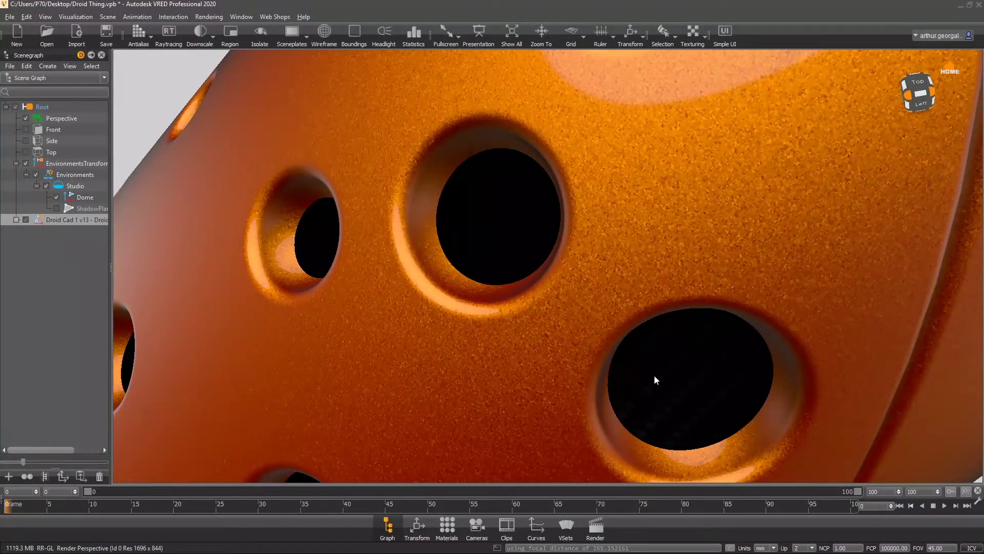
scroll(504, 241, up, 4)
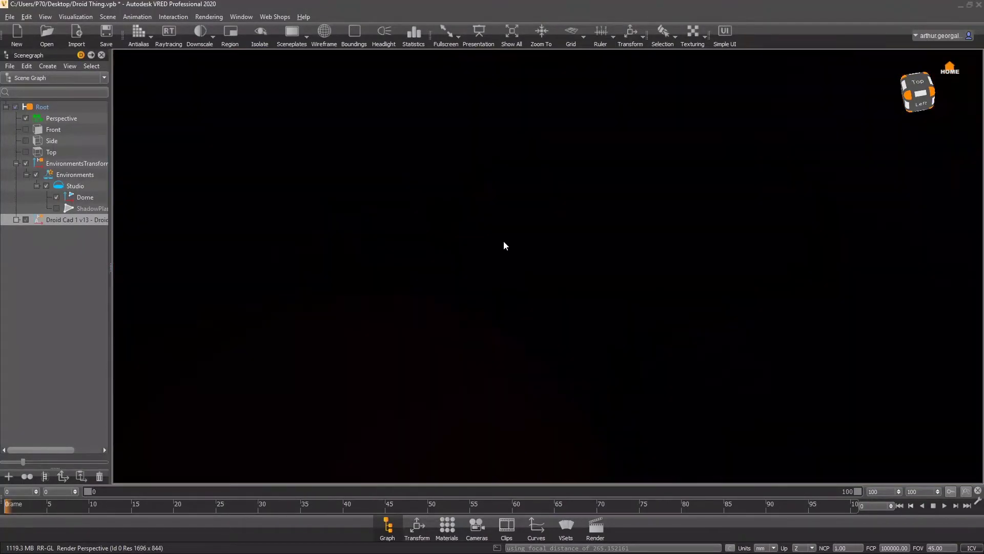
scroll(509, 228, down, 7)
drag(509, 226, 567, 343)
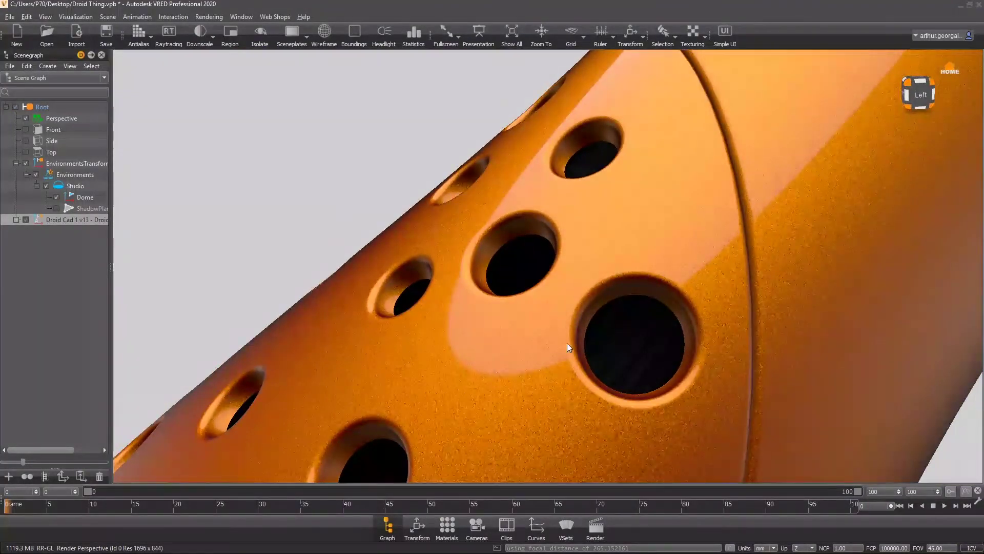
scroll(577, 322, down, 5)
scroll(553, 353, up, 7)
scroll(543, 359, down, 1)
scroll(548, 338, down, 3)
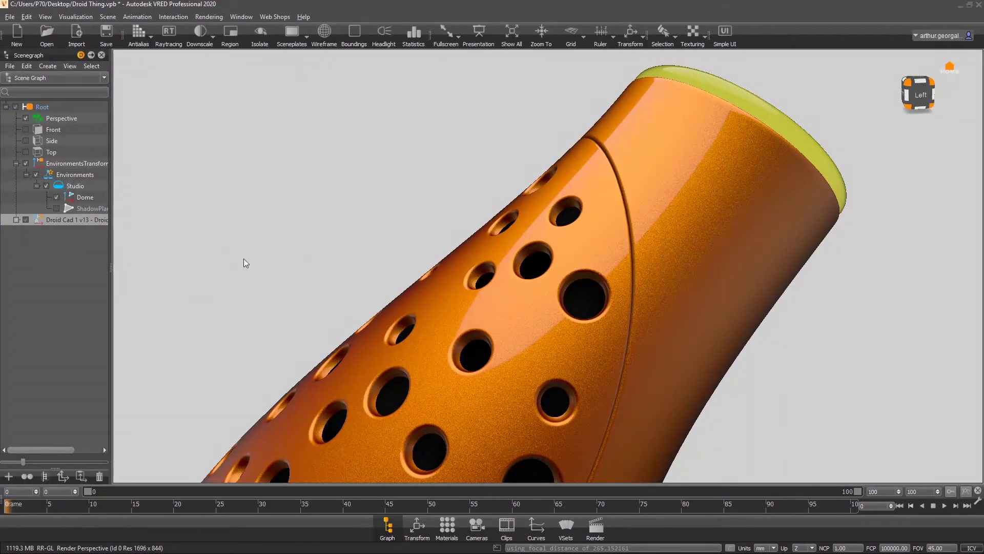
- Select the Inner Speaker surface behind the perforations, display its bounding box and toggle its visibility off and on
ctrl+shift+click(579, 305)
click(358, 45)
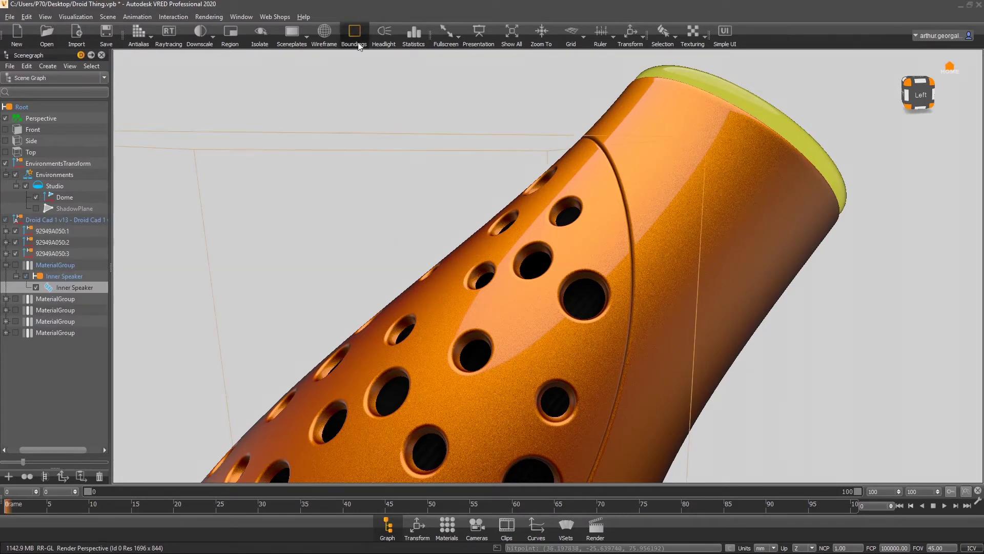
click(35, 287)
click(35, 287)
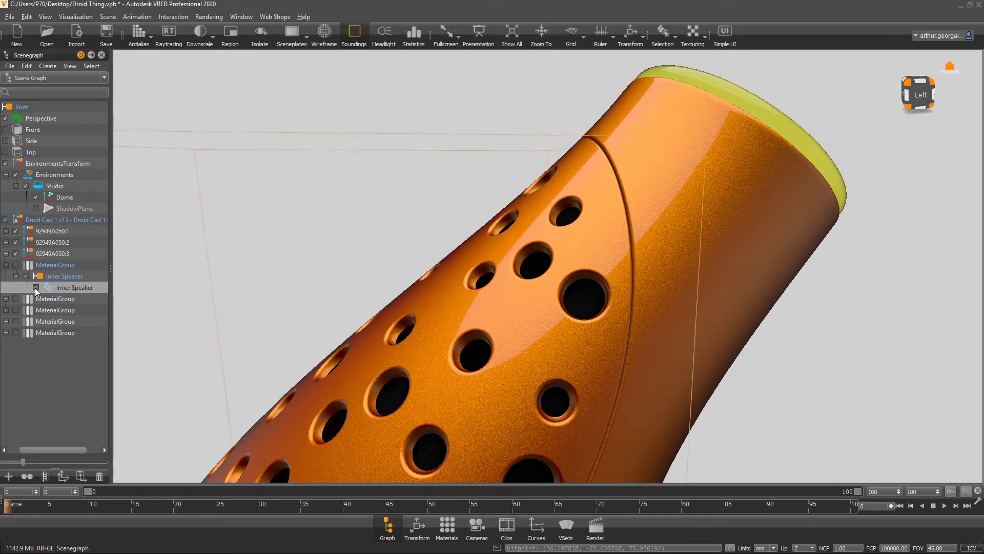
- Switch the viewport to Ambient Occlusion Rendering and open the Bake Light and Shadows settings
click(45, 17)
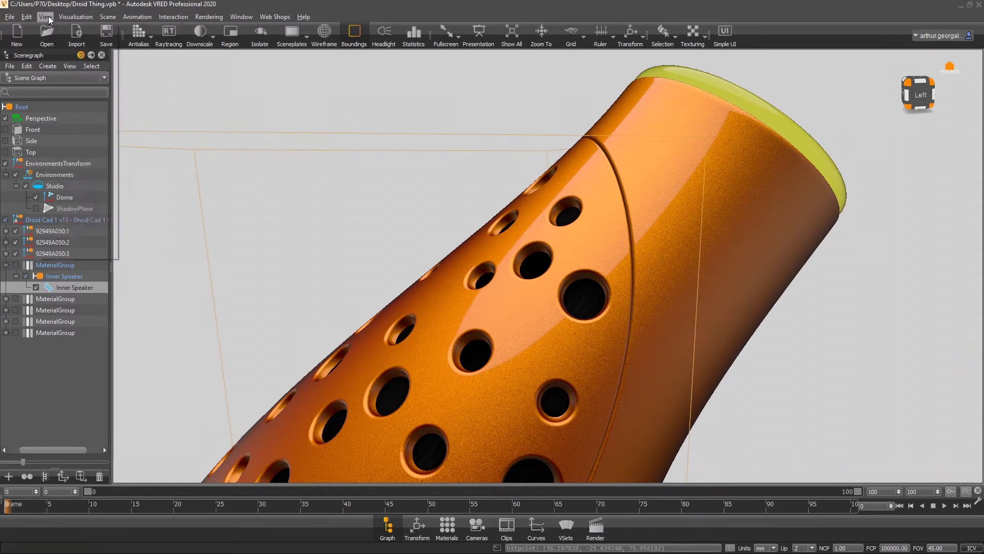
mouse_move(75, 16)
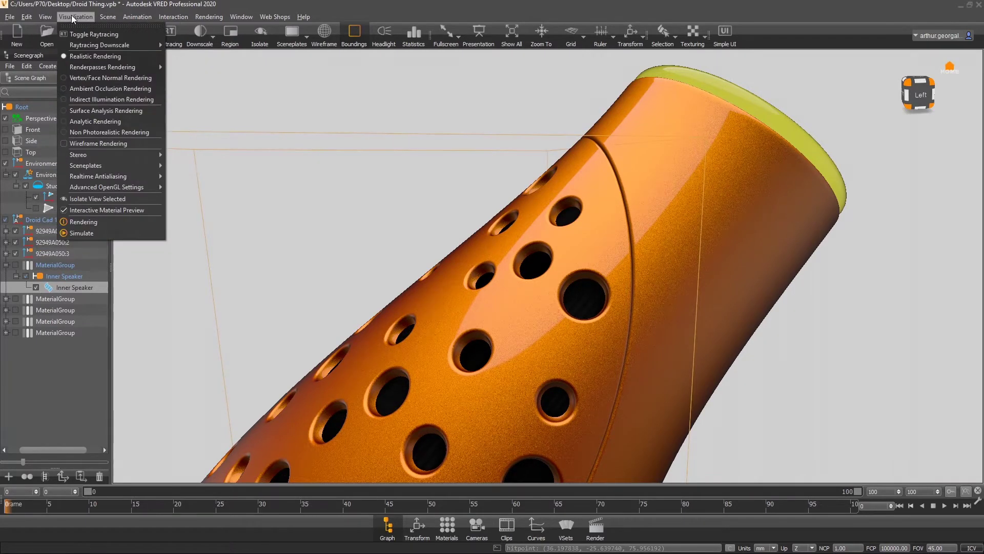
click(103, 88)
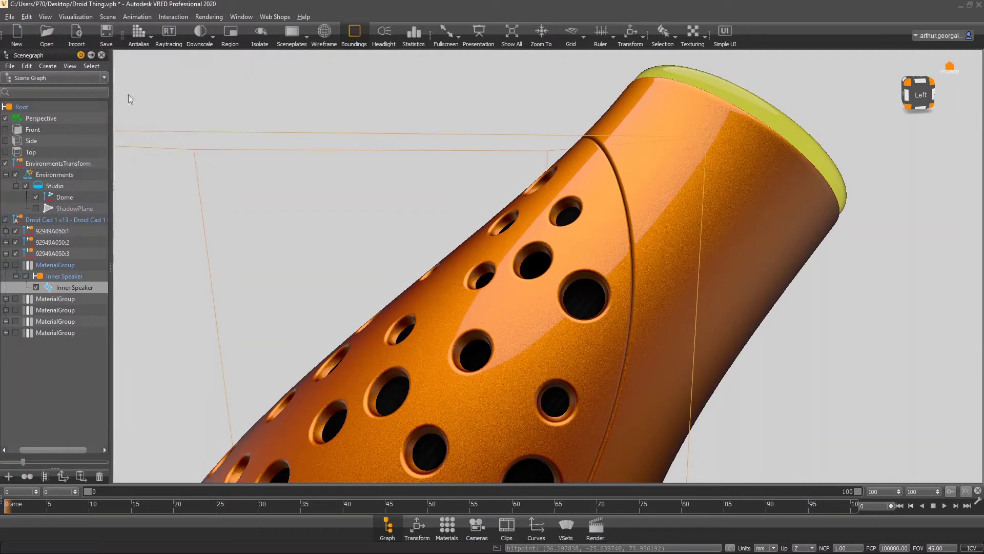
click(107, 17)
click(143, 66)
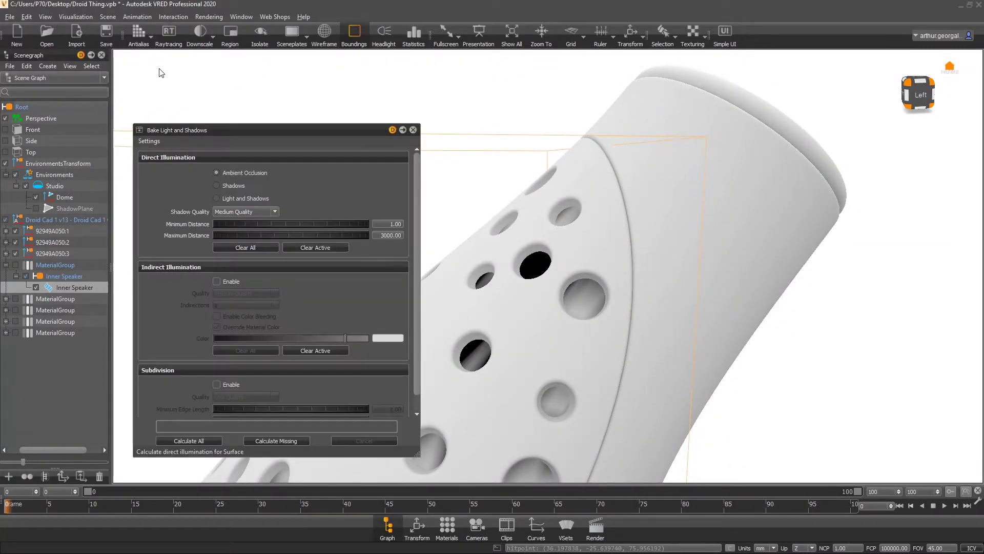
- Enable Low Quality subdivision and calculate the ambient occlusion for the selected Inner Speaker surface
scroll(168, 303, down, 1)
click(217, 368)
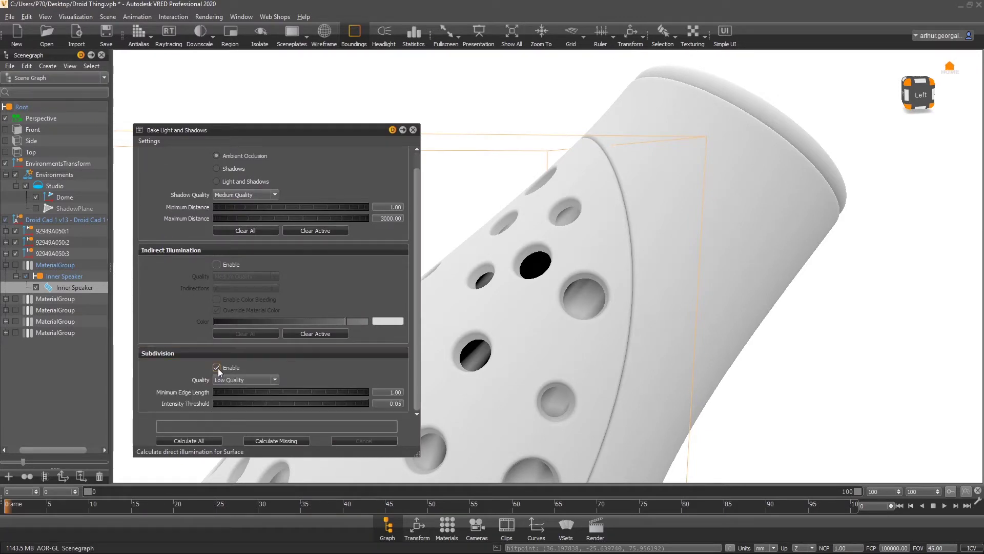
click(202, 441)
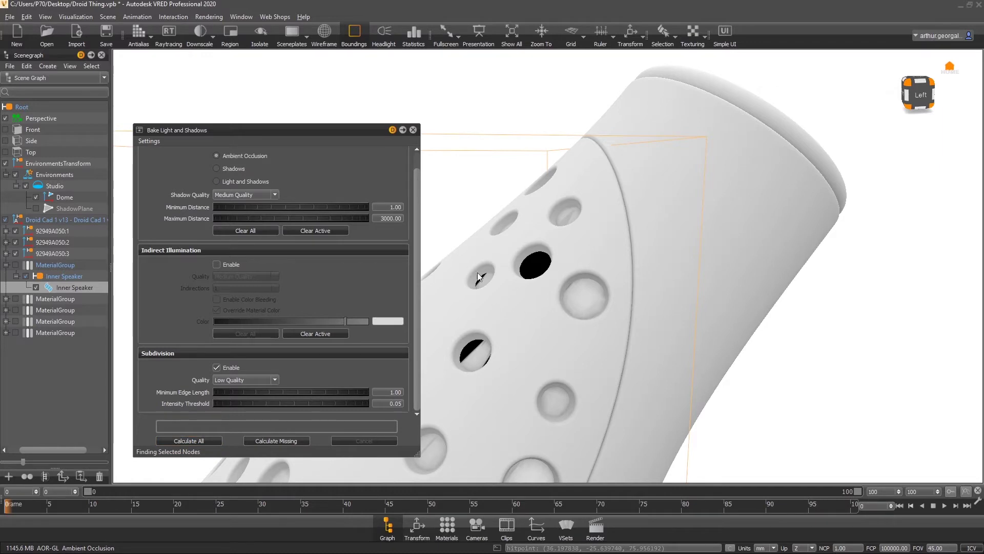
- Raise the subdivision quality to Medium Quality and recalculate the Inner Speaker's ambient occlusion
drag(488, 293, 648, 260)
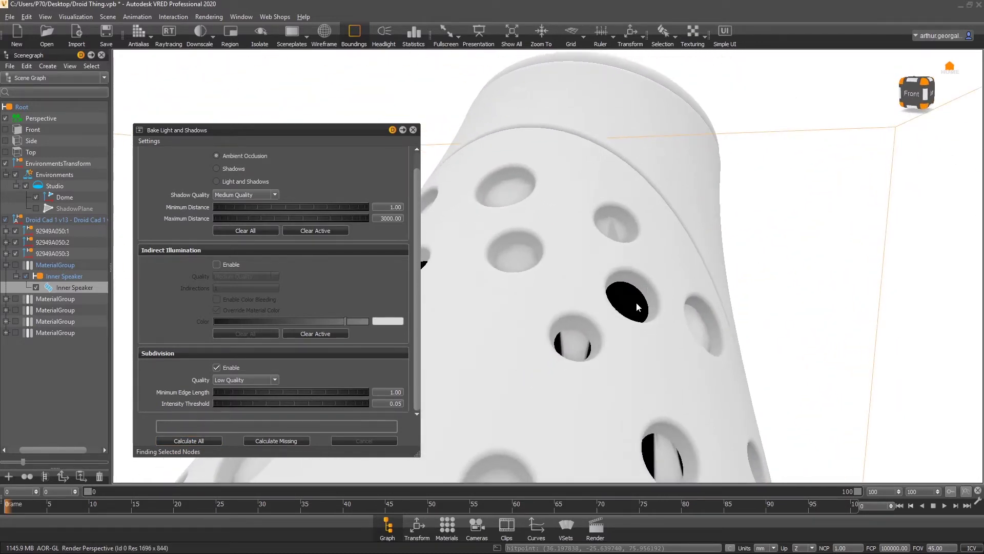
click(233, 394)
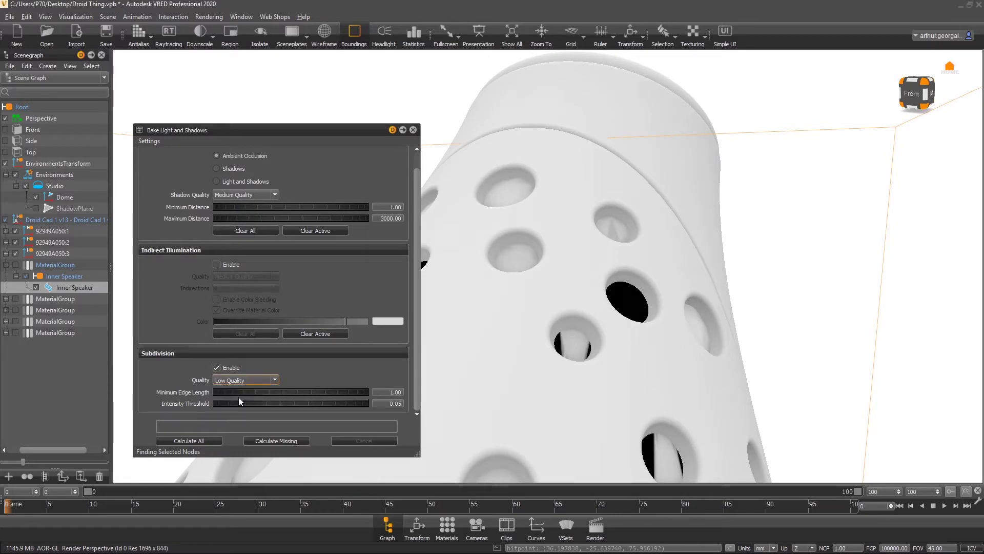
click(197, 441)
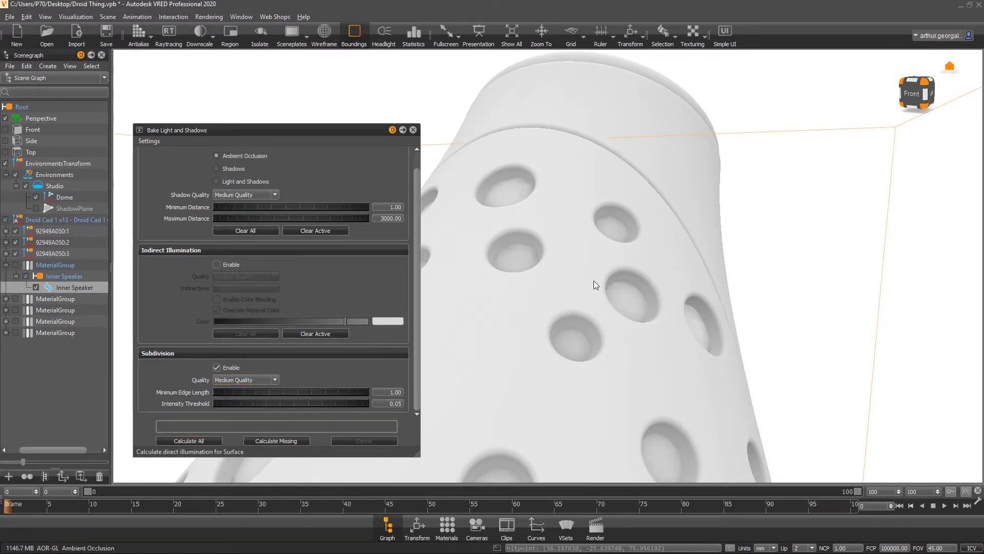
- Examine the baked ambient occlusion inside the holes from several angles and close the Bake Light and Shadows settings
scroll(621, 319, down, 6)
drag(616, 358, 795, 345)
drag(685, 357, 460, 313)
scroll(585, 266, up, 8)
scroll(623, 253, down, 5)
drag(567, 303, 885, 208)
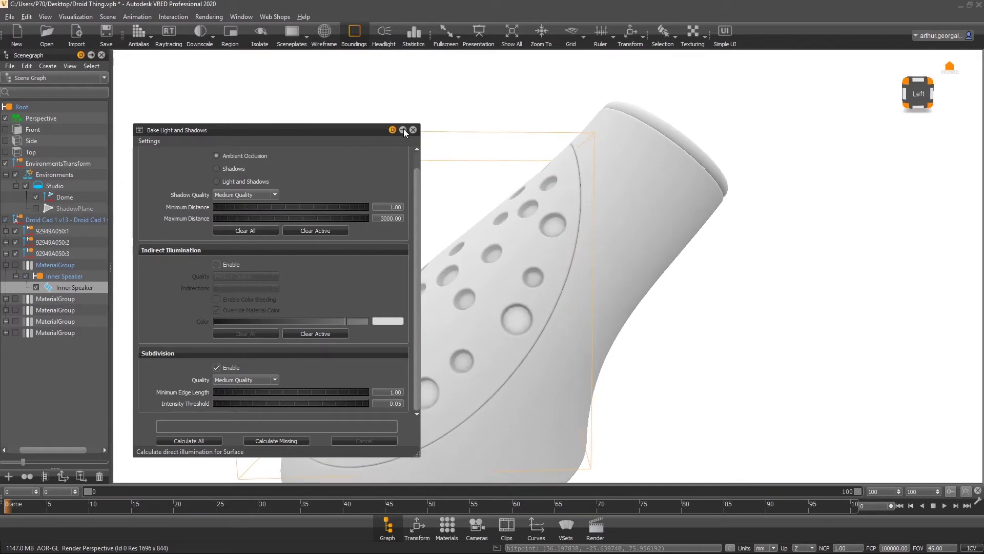
click(413, 131)
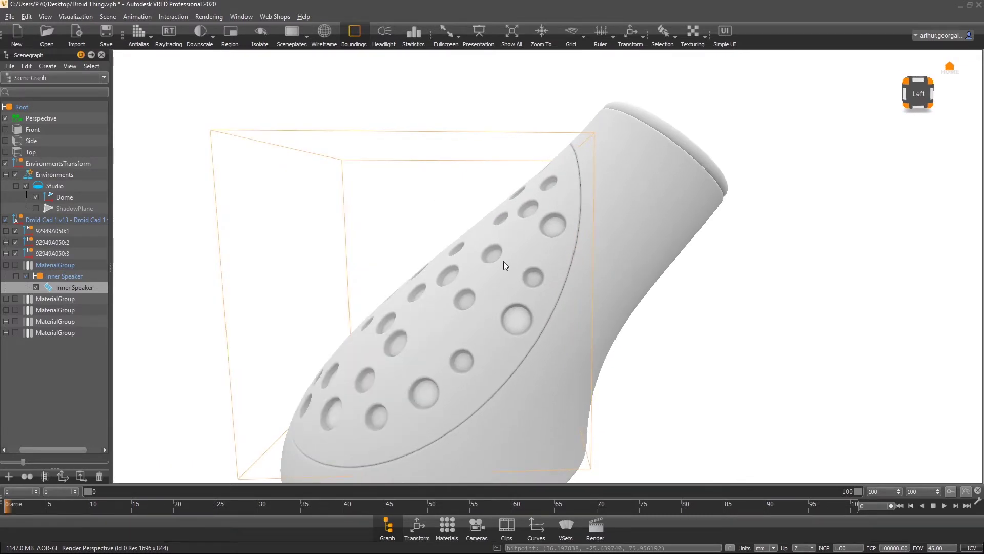
scroll(509, 274, up, 5)
scroll(510, 303, down, 2)
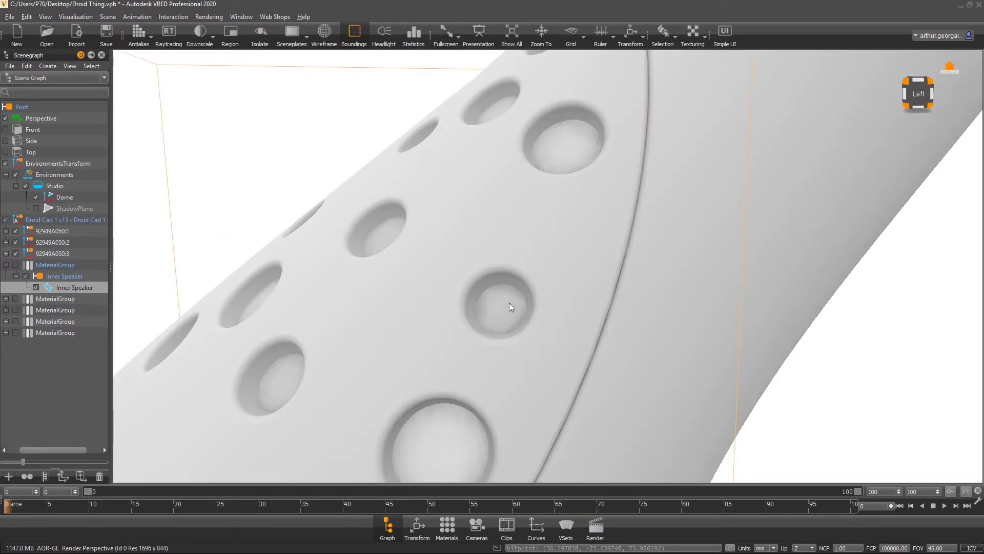
scroll(457, 254, down, 5)
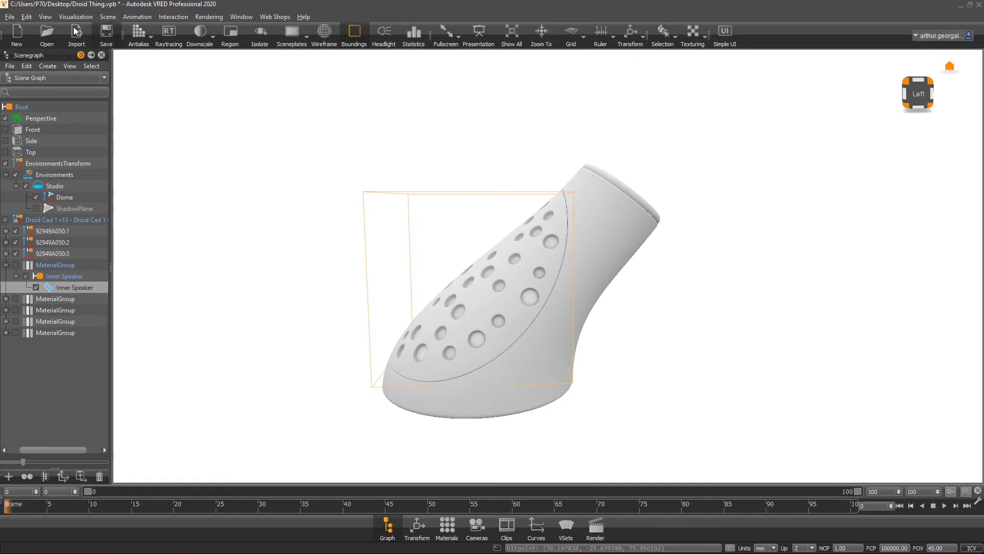
- Switch the viewport back to Realistic Rendering and inspect the orange shell's perforations from several angles
click(109, 18)
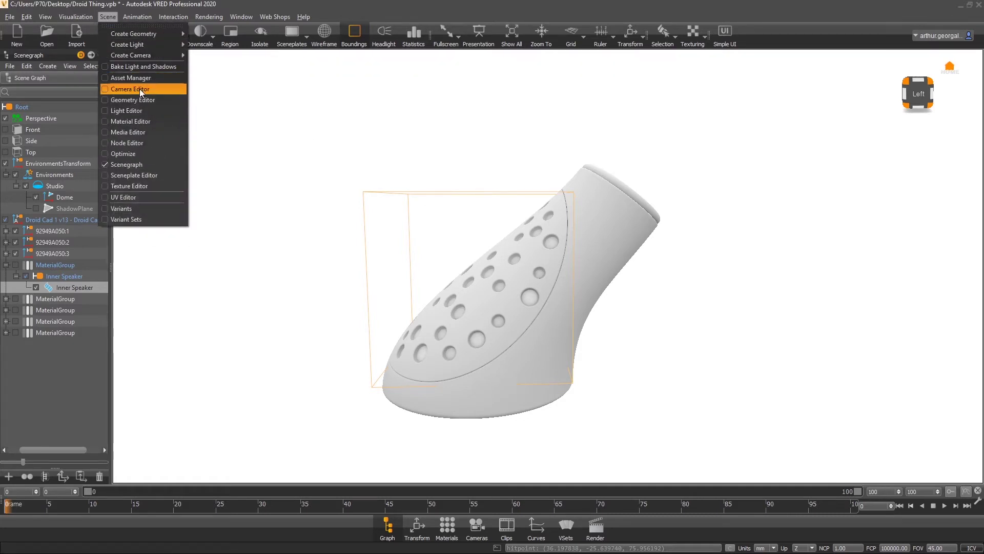
mouse_move(78, 18)
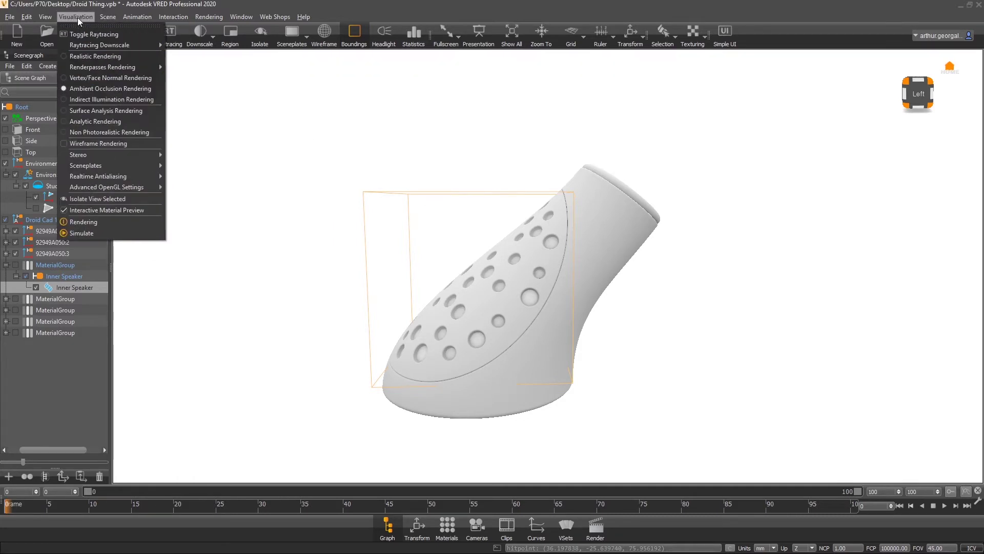
click(108, 57)
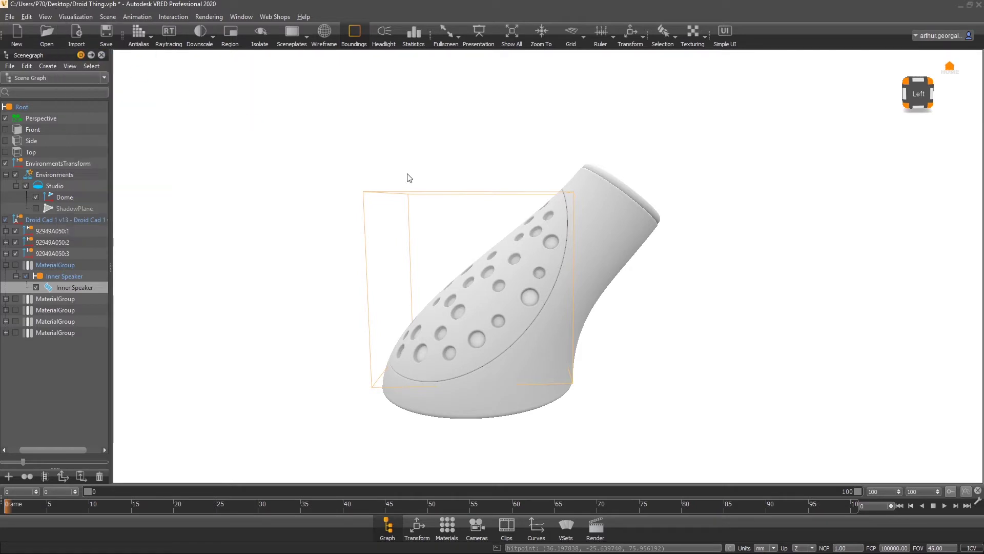
mouse_move(399, 184)
mouse_down()
mouse_move(699, 266)
mouse_move(601, 282)
mouse_move(571, 357)
mouse_up()
scroll(581, 316, up, 5)
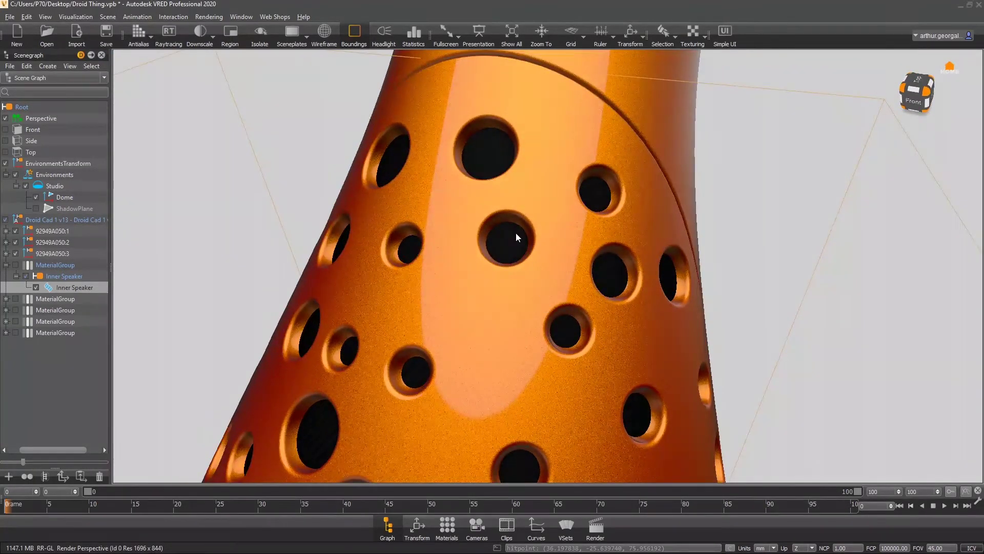
scroll(515, 237, up, 3)
drag(608, 266, 518, 256)
scroll(537, 219, down, 5)
drag(537, 219, 425, 261)
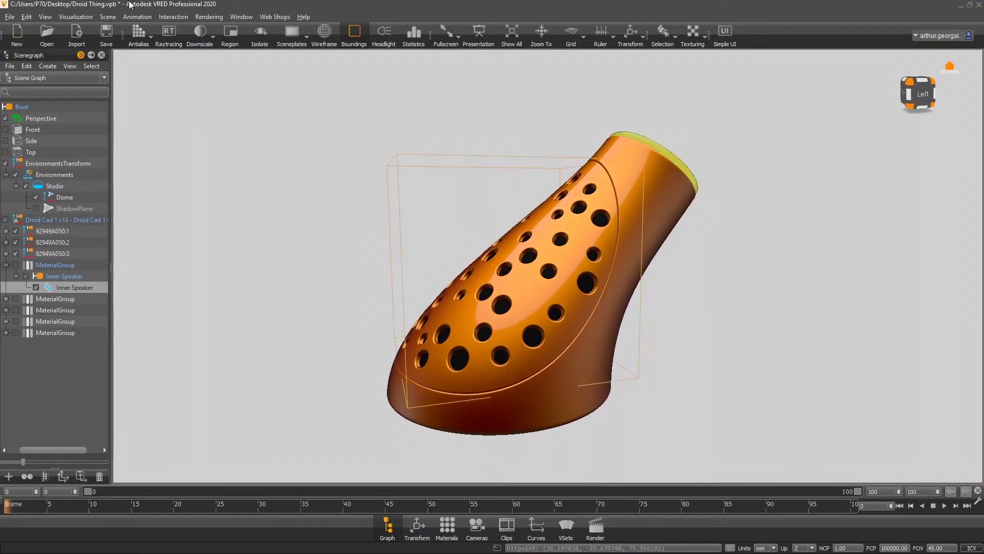
- Hide the bounding boxes, then play the rotation animation and stop it to return to the first frame
click(356, 32)
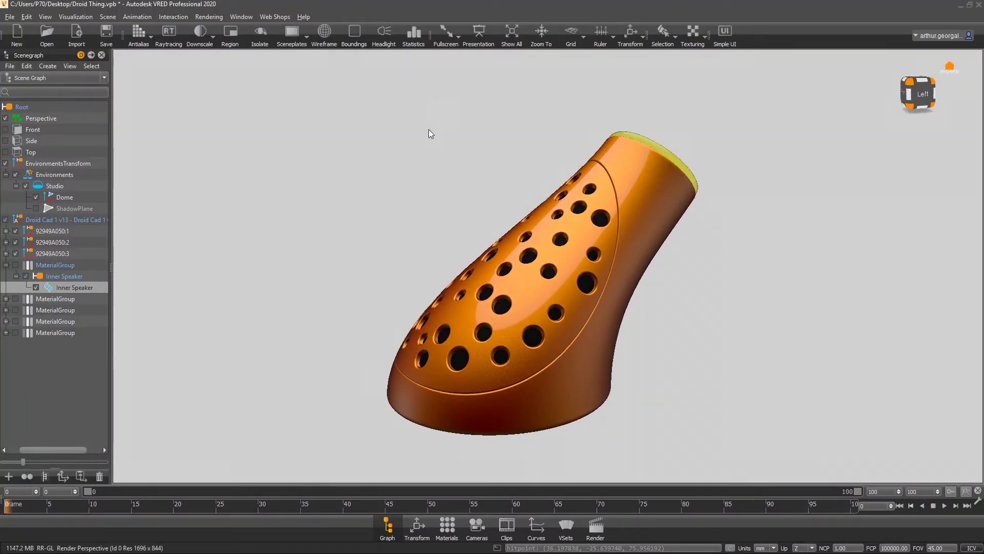
click(943, 506)
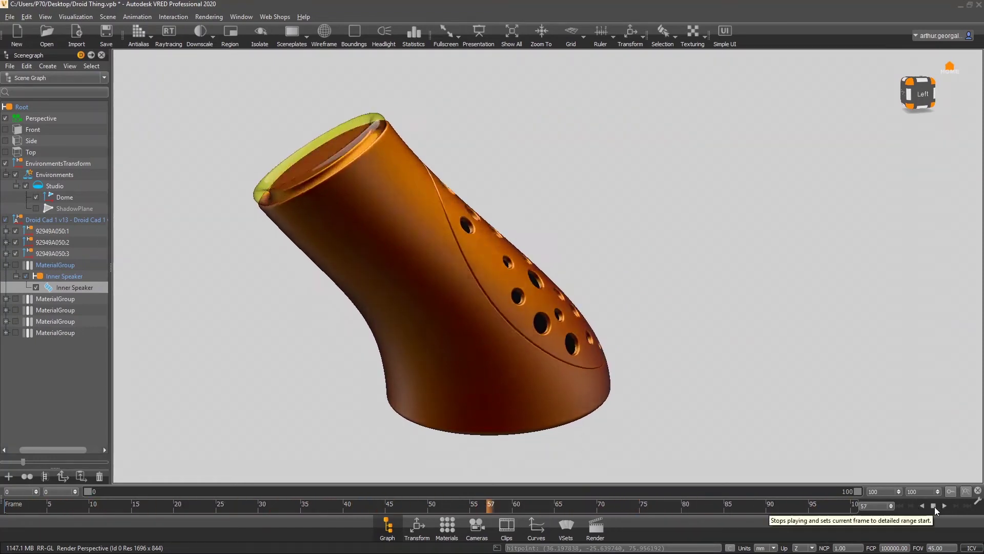
click(933, 506)
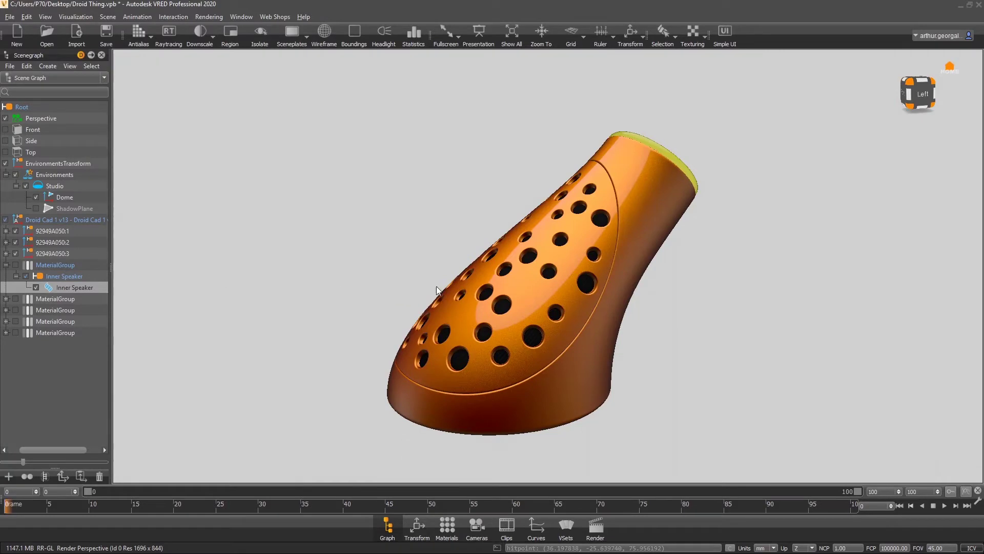
- Try depth of field on the Perspective camera, turn it off again and set the focal length to 21.07
drag(675, 277, 453, 253)
click(476, 526)
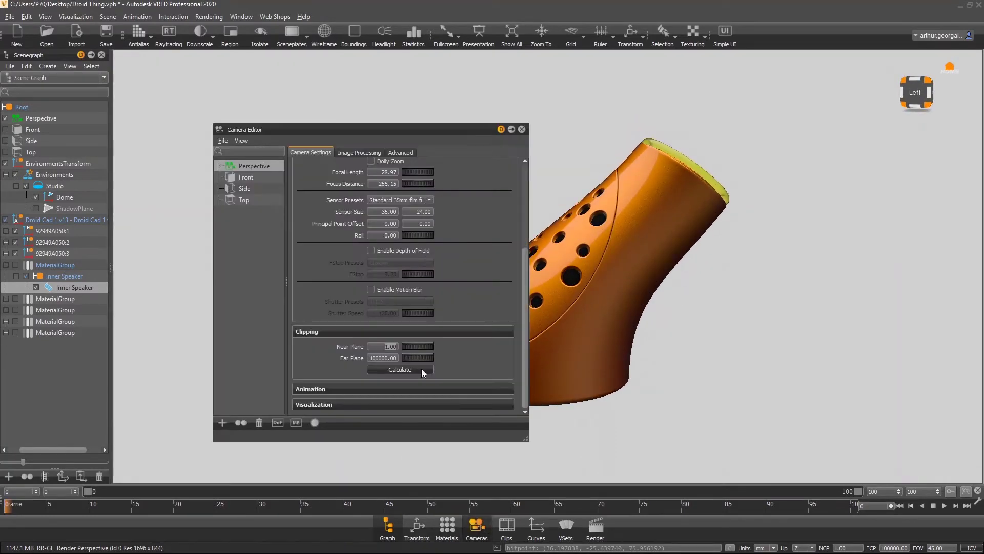
click(380, 253)
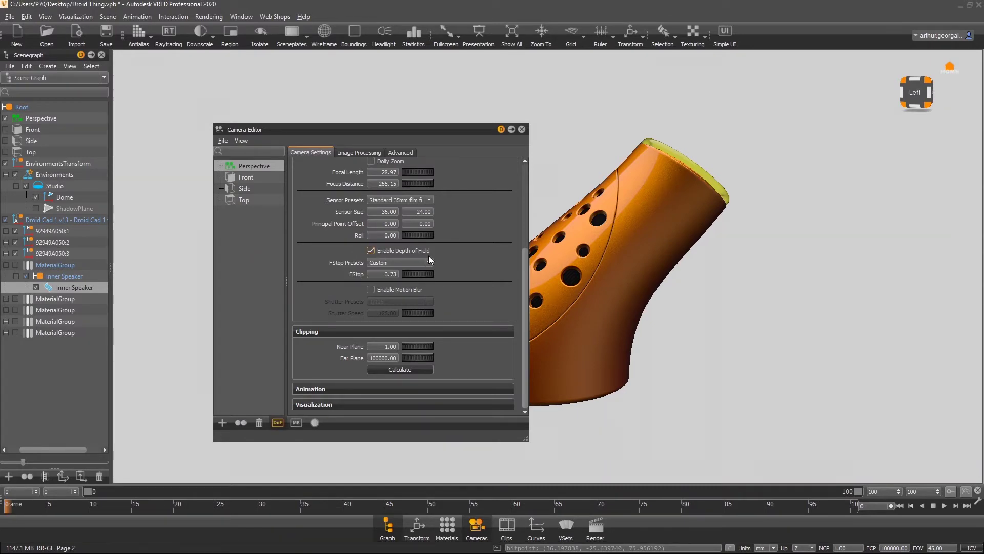
click(384, 250)
scroll(359, 252, up, 2)
drag(419, 217, 384, 225)
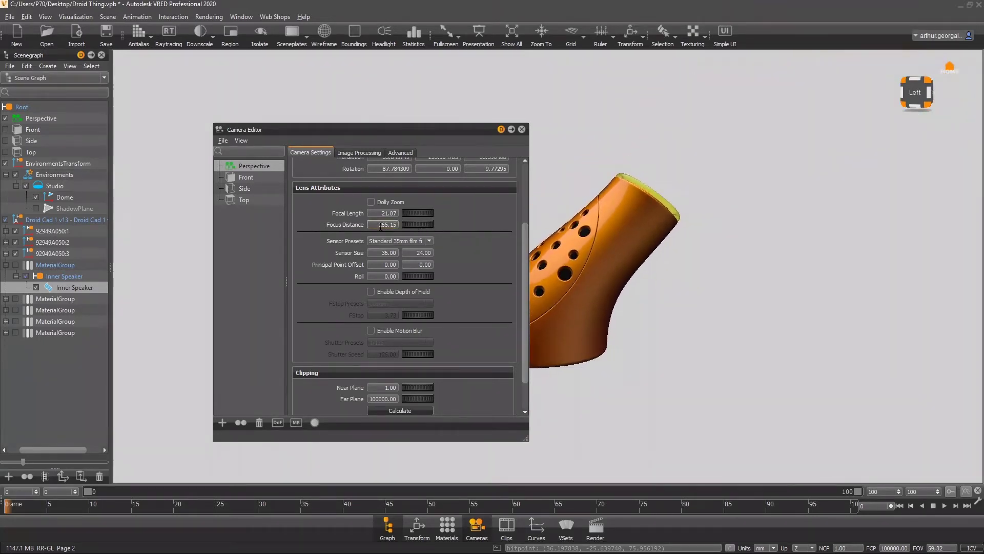
scroll(652, 235, up, 4)
scroll(635, 250, down, 2)
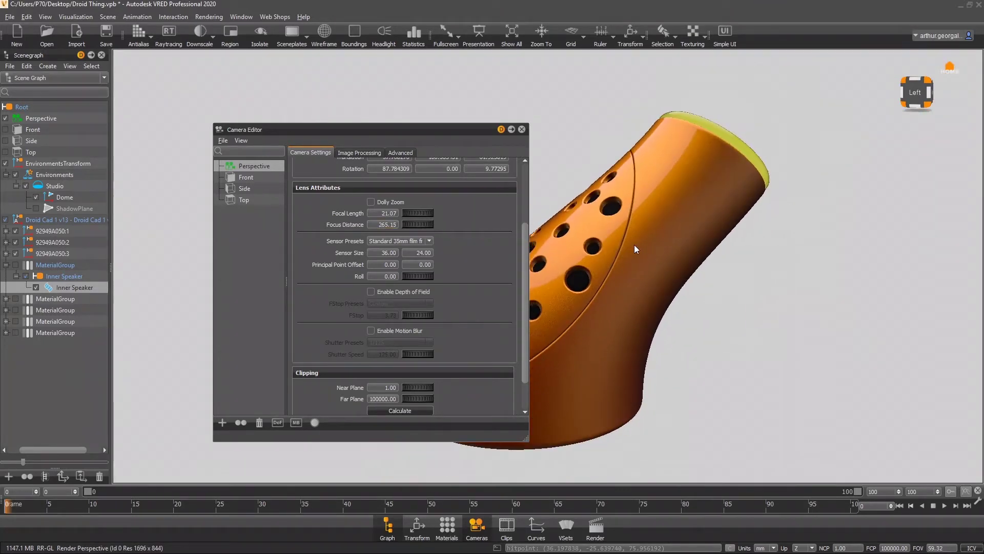
- Play the rotation animation with the new camera framing and close the Camera Editor
click(943, 506)
drag(463, 129, 278, 84)
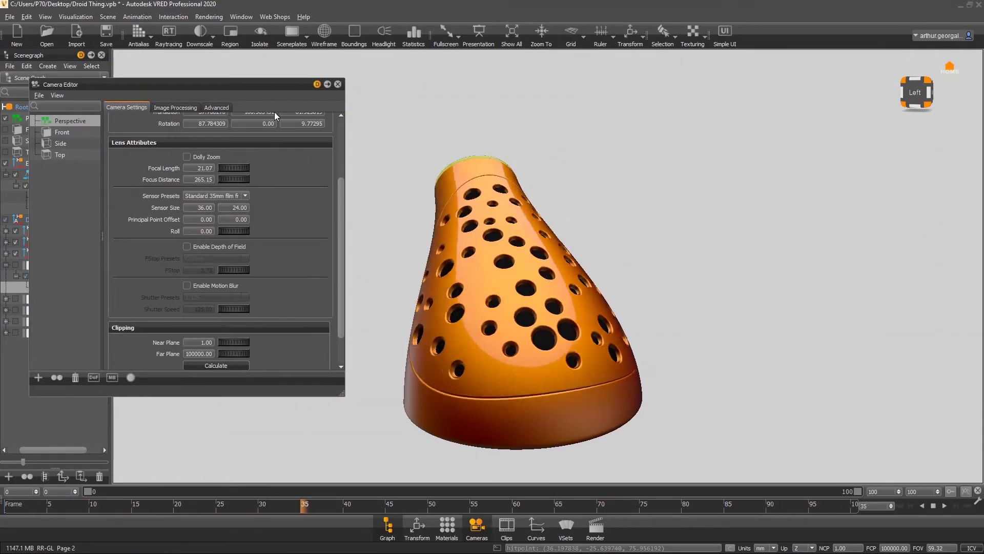
click(338, 84)
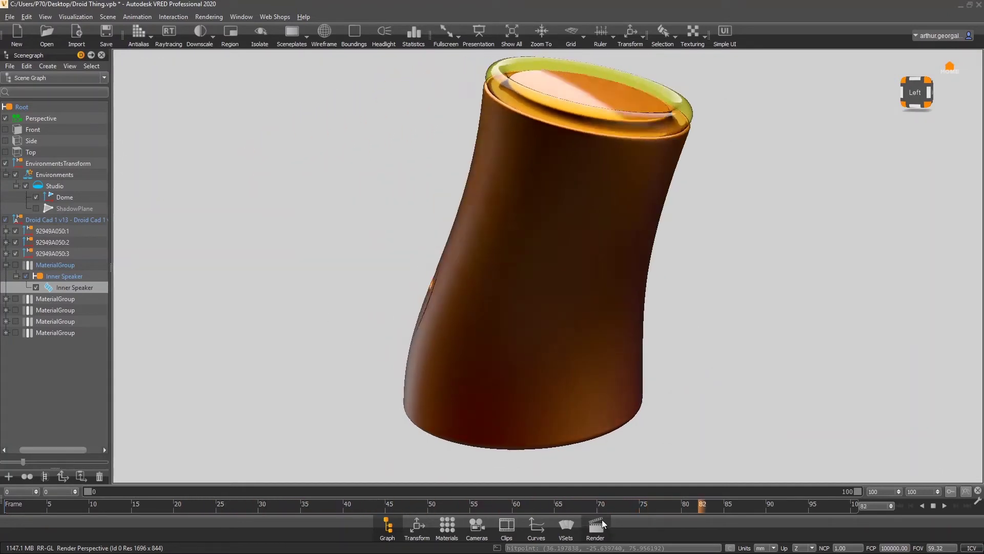
- Set the output image size in the Render Settings to the HD 1080 (1920 x 1080) preset
click(602, 519)
scroll(396, 203, up, 3)
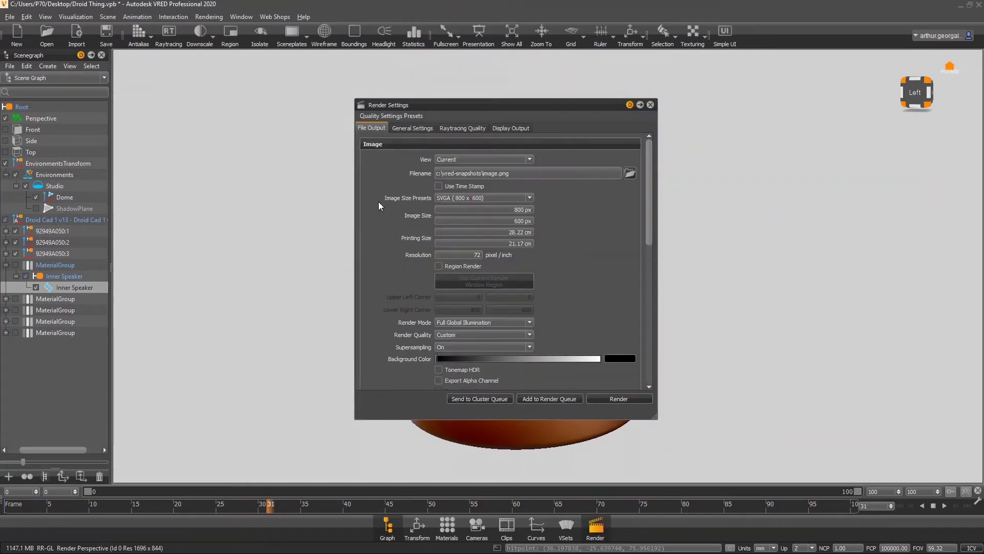
click(475, 198)
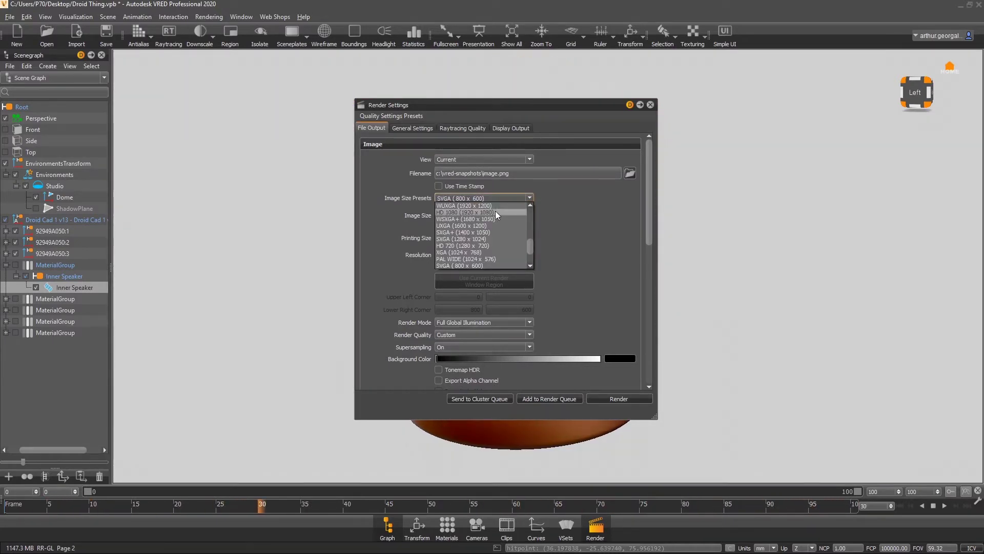
click(496, 211)
- Turn on the snapshot frame display in the viewport and close the Render Settings
click(511, 129)
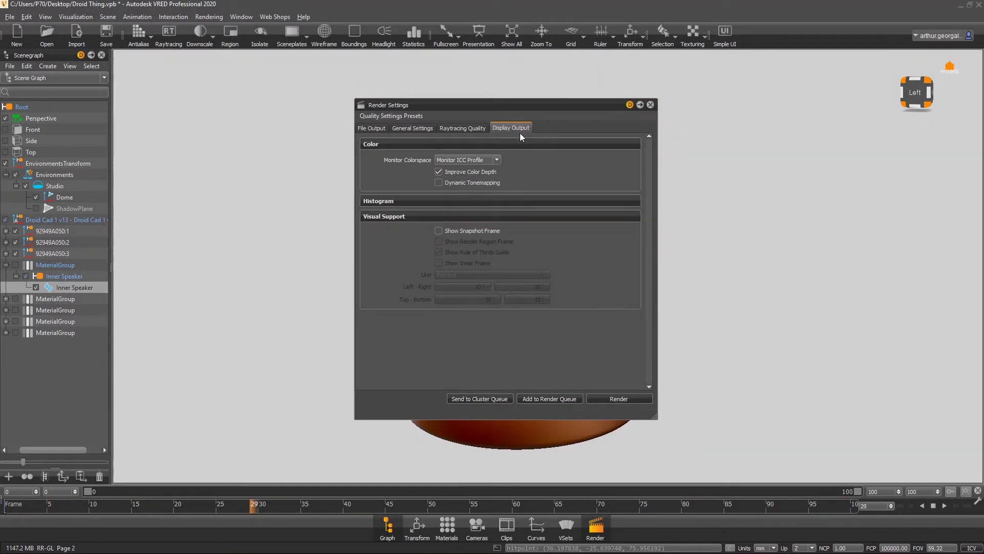
click(448, 230)
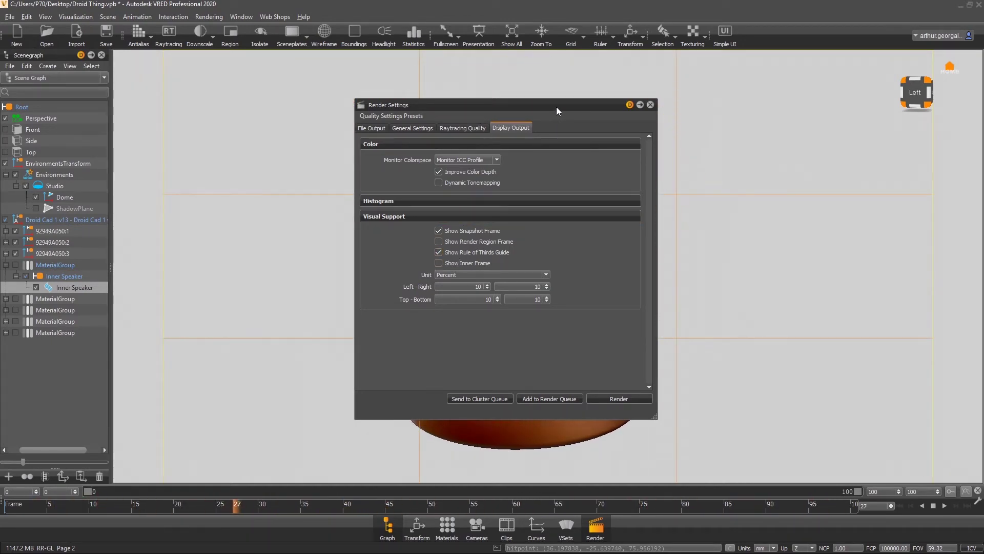
drag(555, 107, 298, 92)
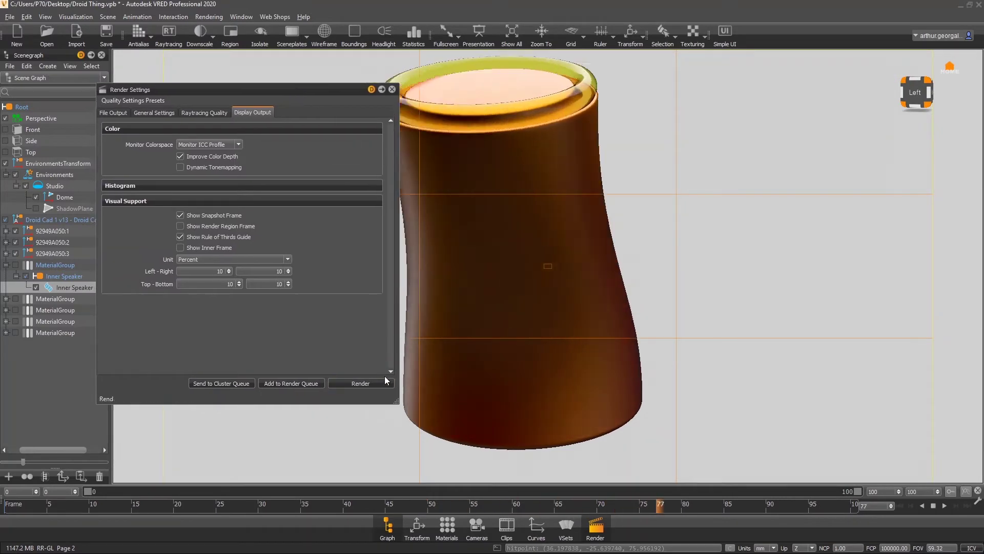
click(392, 89)
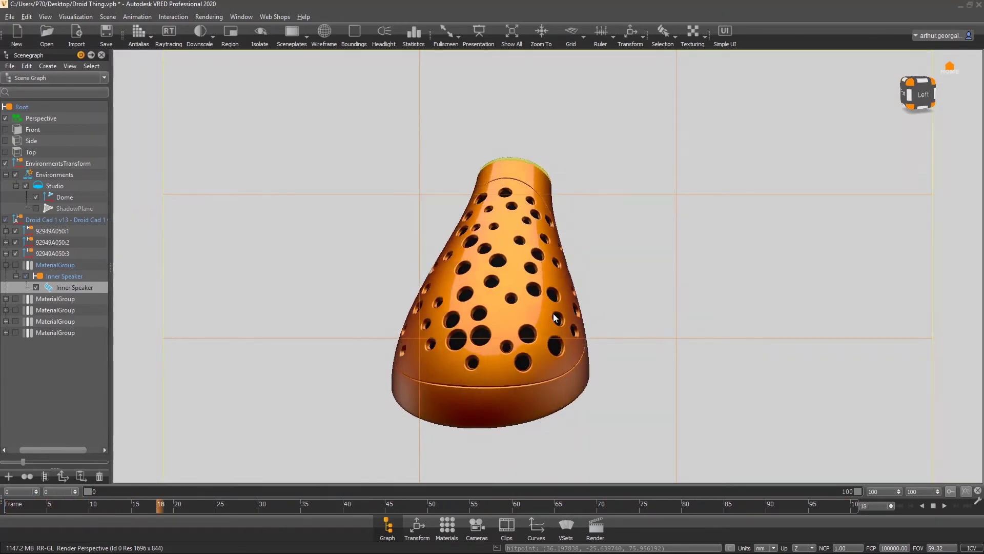
- Enable Render Animation in the Render Settings file output, set its type to Clip and close the Render Settings
click(596, 525)
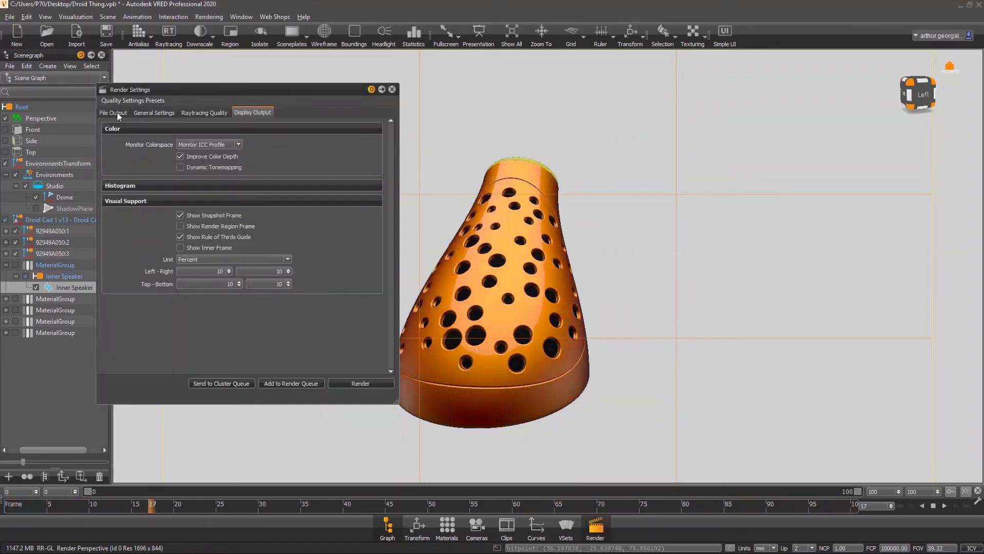
click(116, 112)
scroll(125, 205, down, 5)
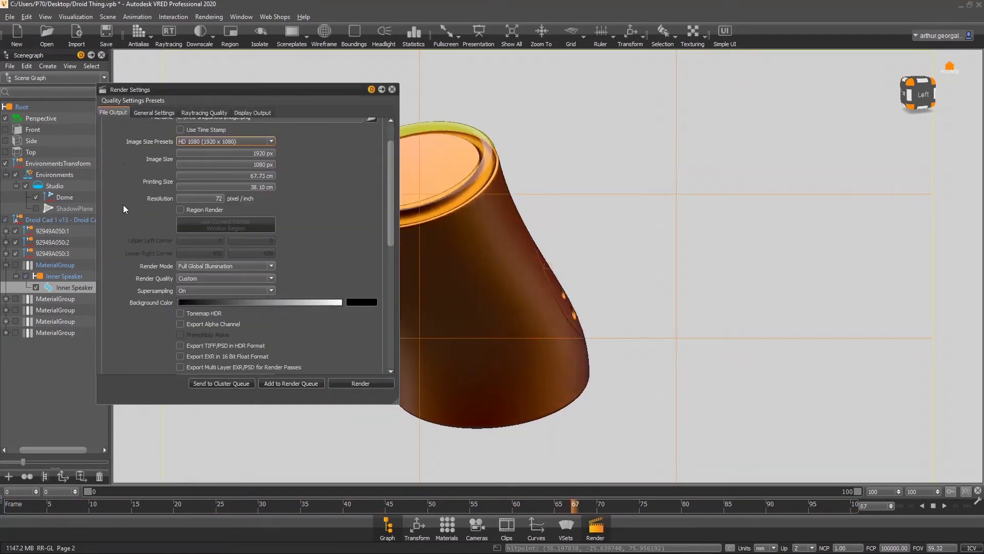
scroll(125, 208, down, 1)
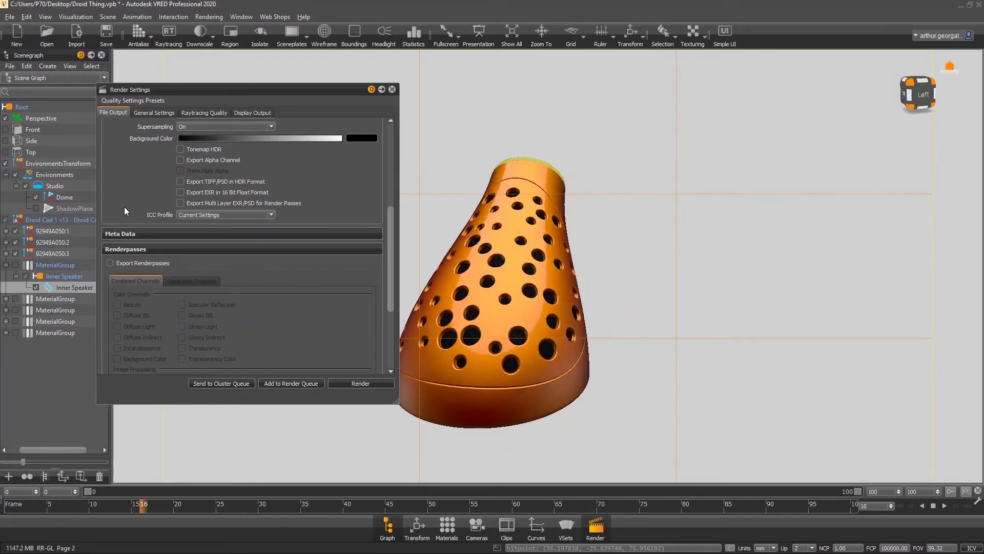
scroll(124, 207, down, 4)
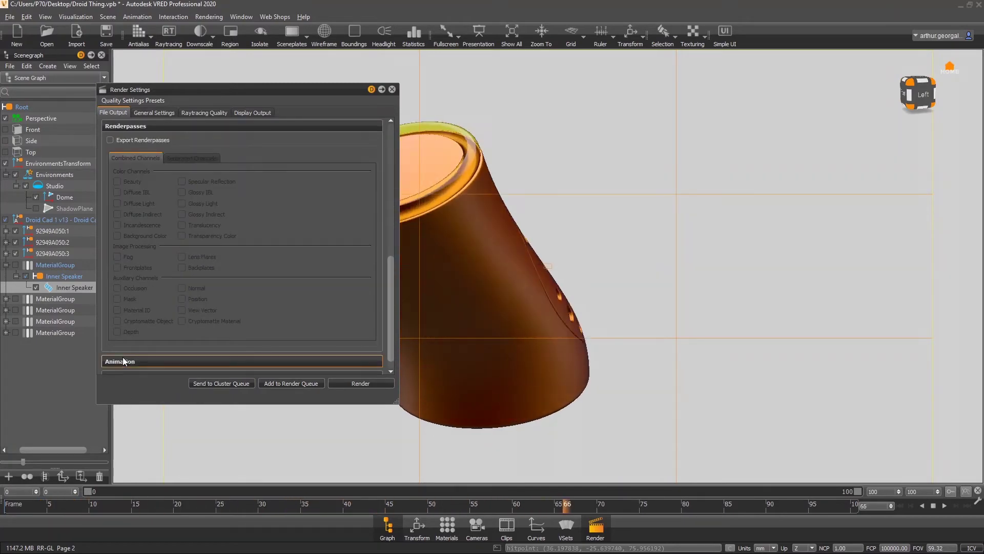
scroll(137, 312, down, 4)
scroll(172, 251, down, 1)
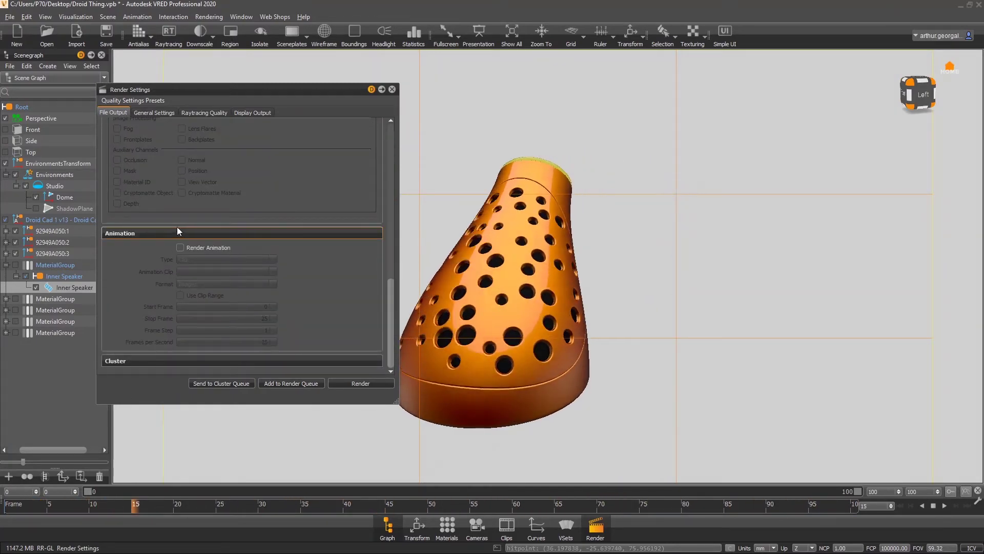
click(180, 247)
click(198, 259)
click(200, 273)
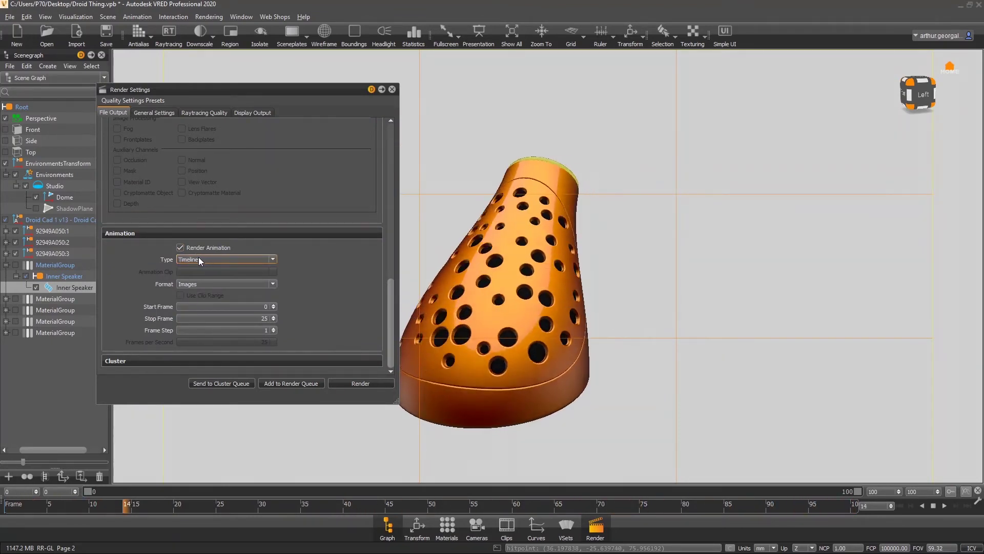
click(199, 259)
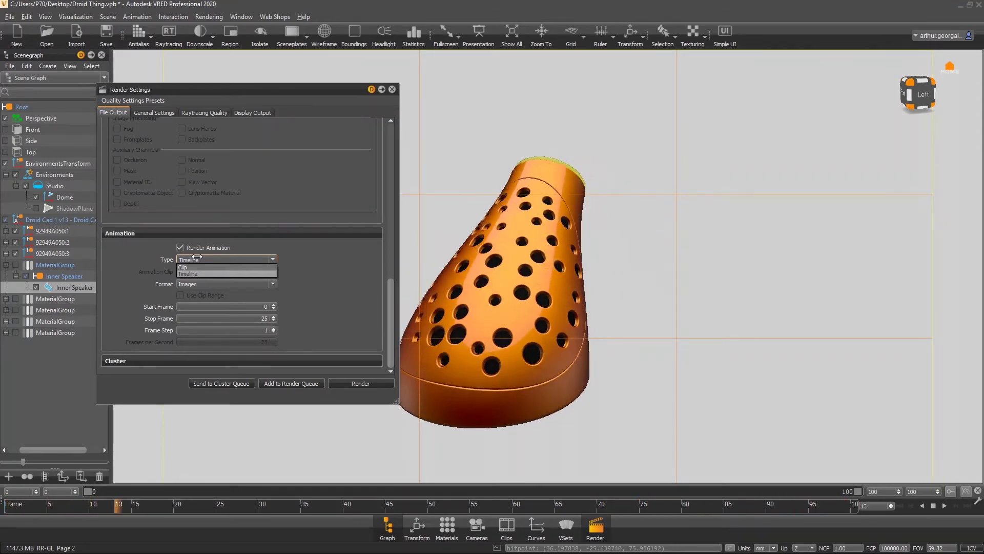
click(192, 267)
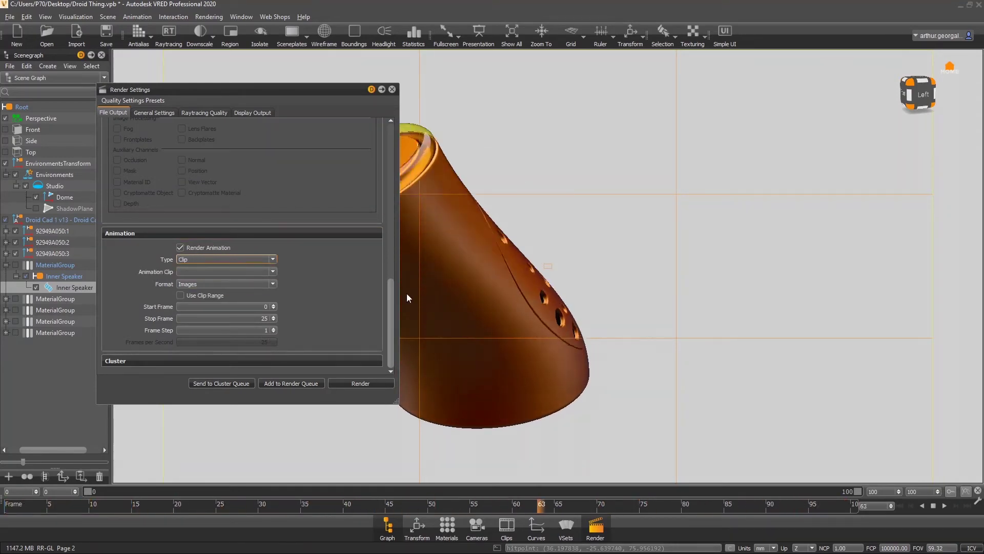
click(393, 91)
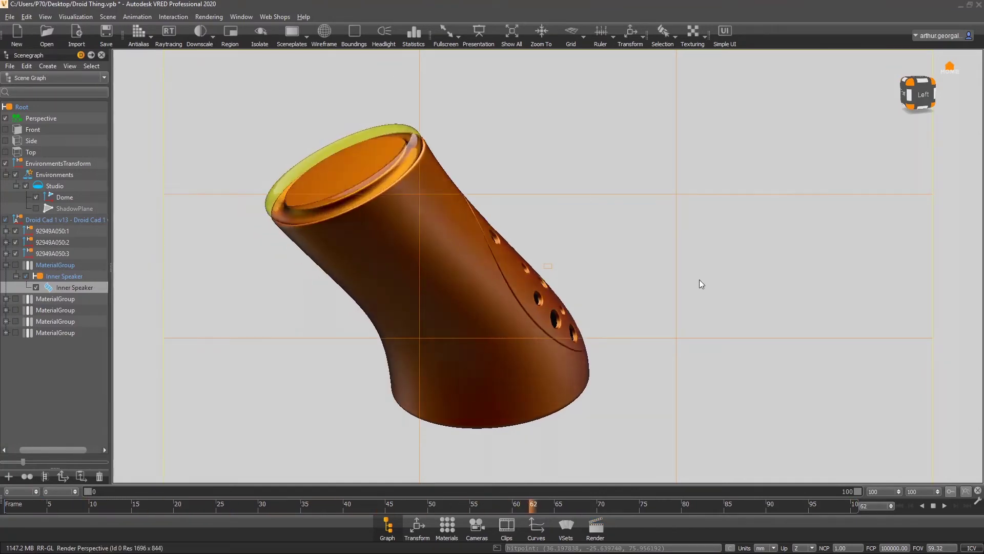
- Stop the animation playback and open the Curve Editor with Droid Cad 1 v13 selected, moved clear of the timeline
click(935, 505)
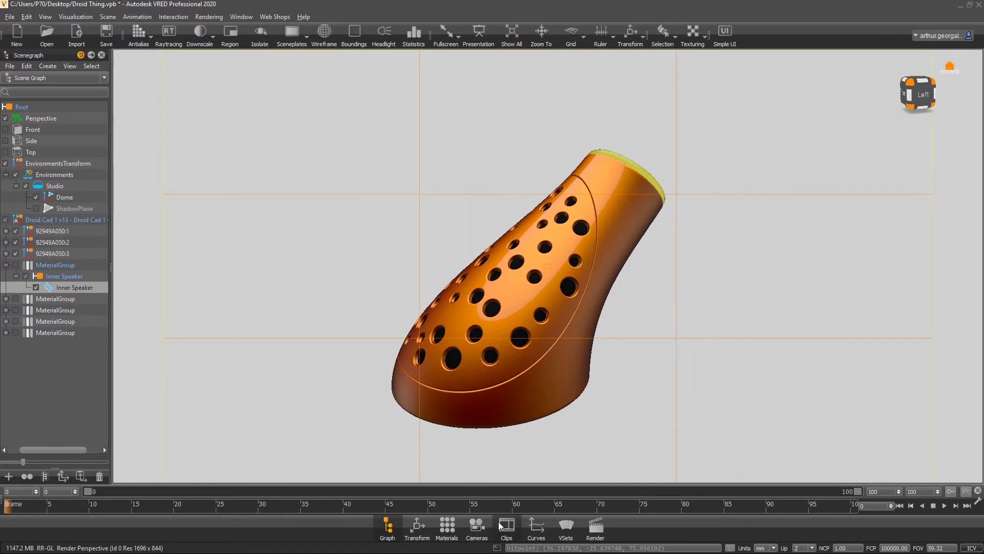
click(537, 526)
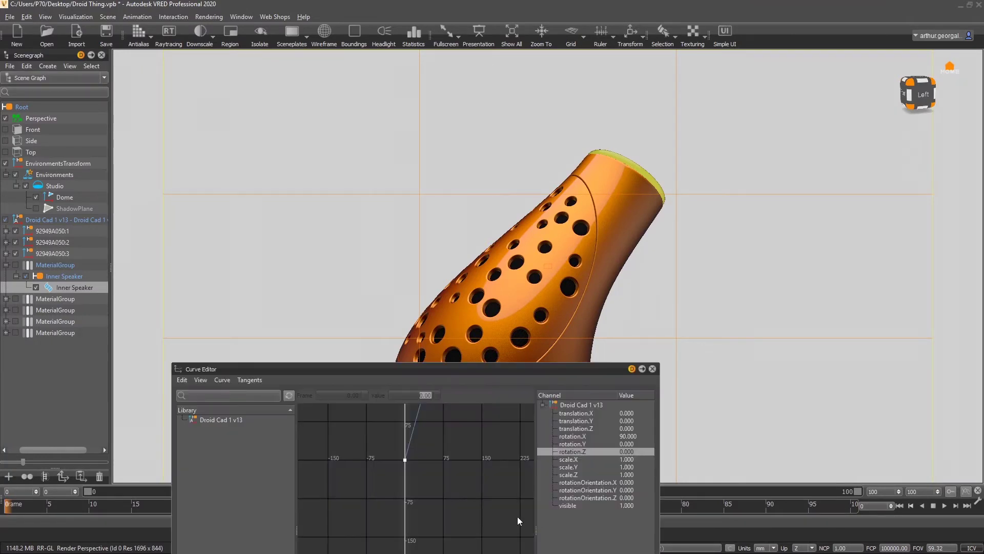
click(382, 379)
click(218, 416)
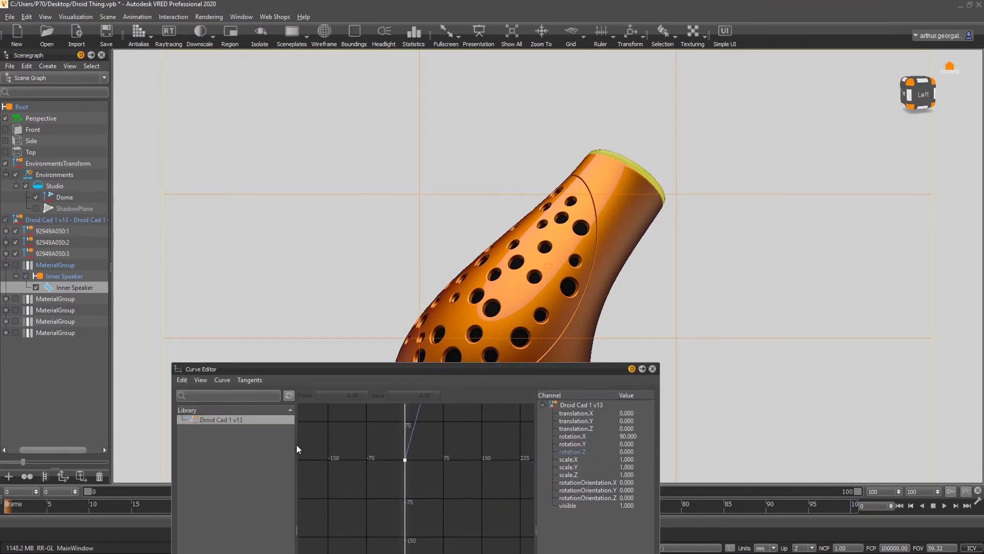
drag(301, 370, 219, 138)
drag(326, 268, 348, 264)
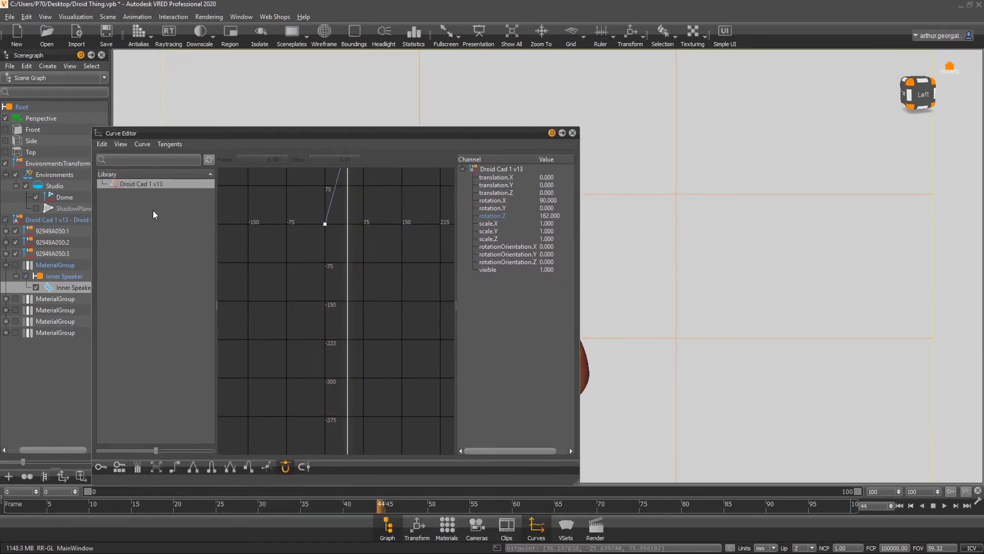
- Create an animation block element from the Droid Cad 1 v13 animation in the Curve Editor
right_click(134, 188)
click(127, 182)
right_click(127, 182)
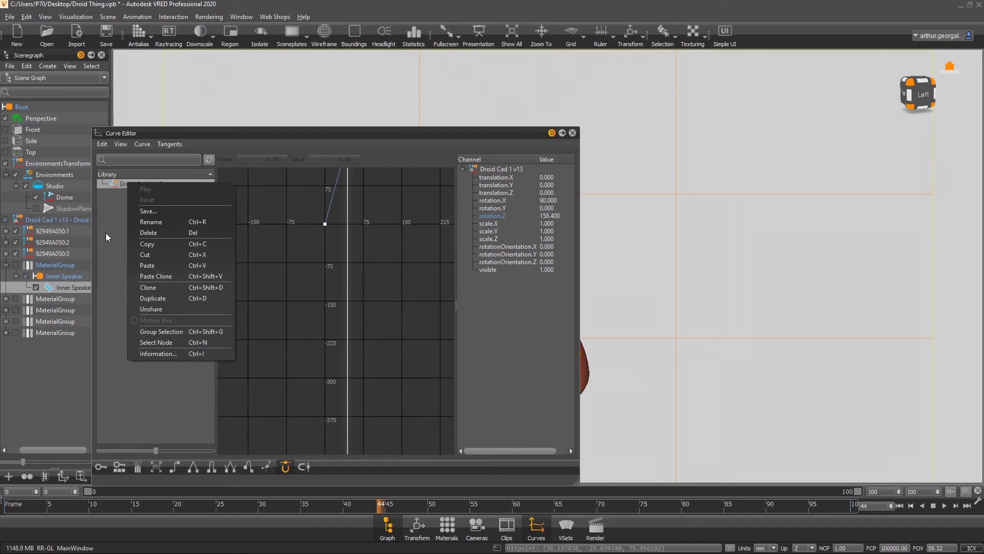
click(152, 408)
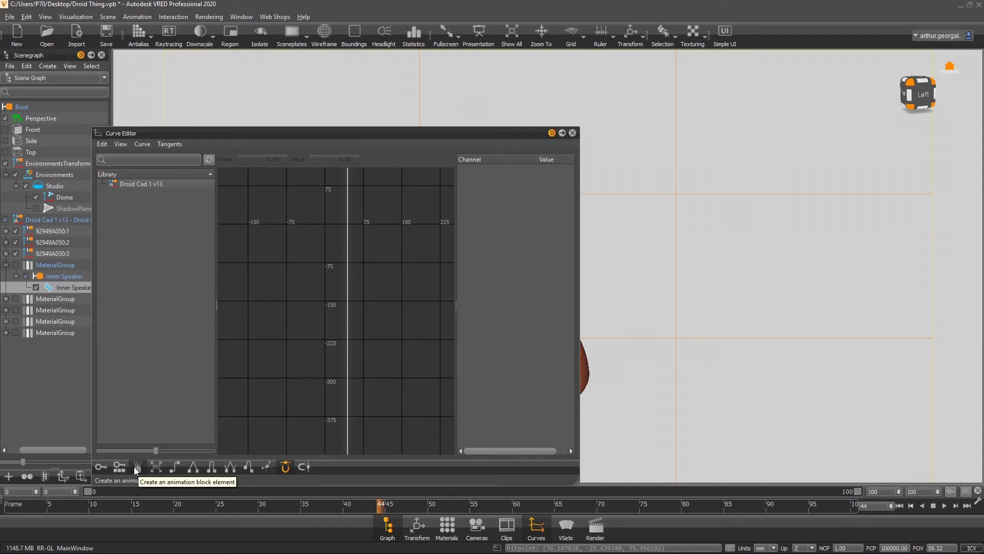
click(150, 184)
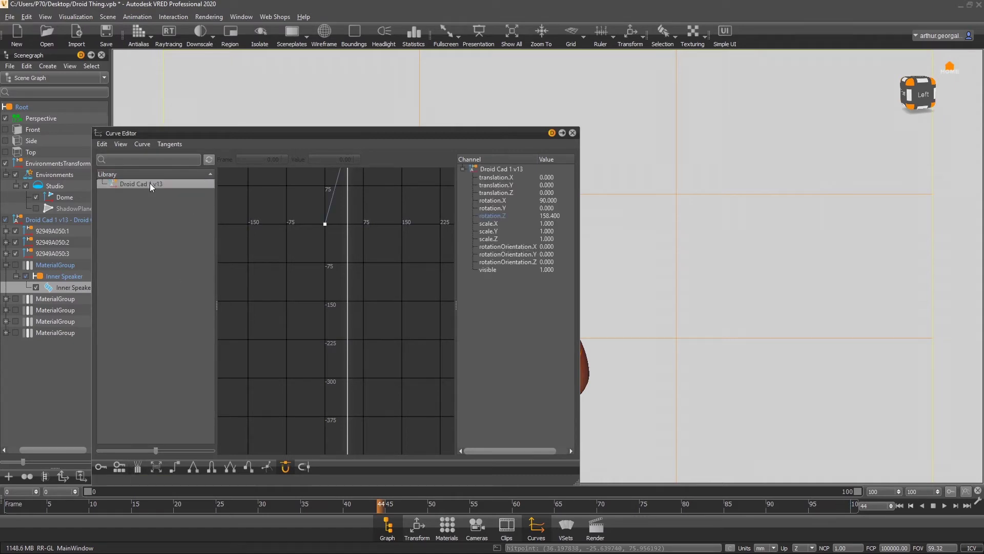
click(137, 465)
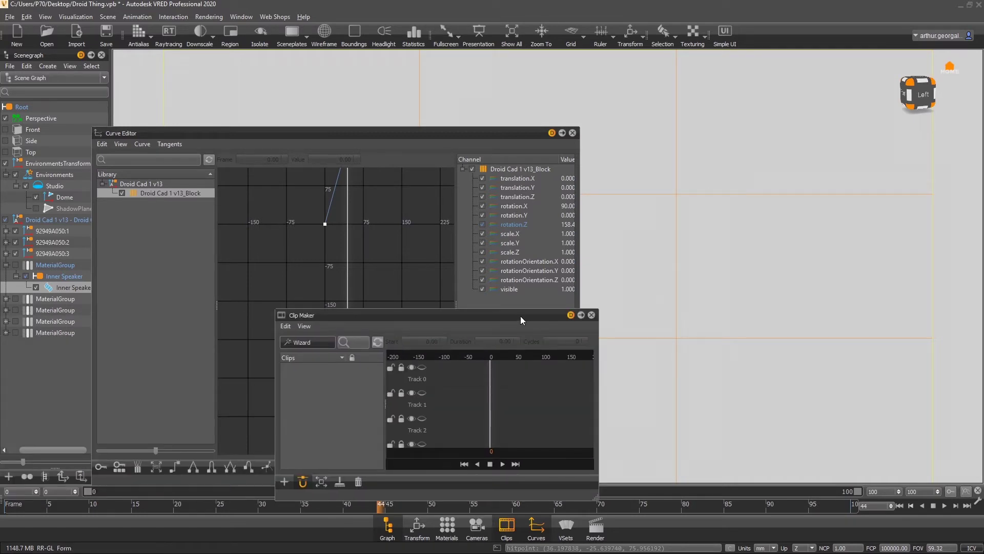
- Create a new clip in the Clip Maker and add the droid's animation block to it
drag(520, 316, 764, 233)
drag(149, 196, 673, 293)
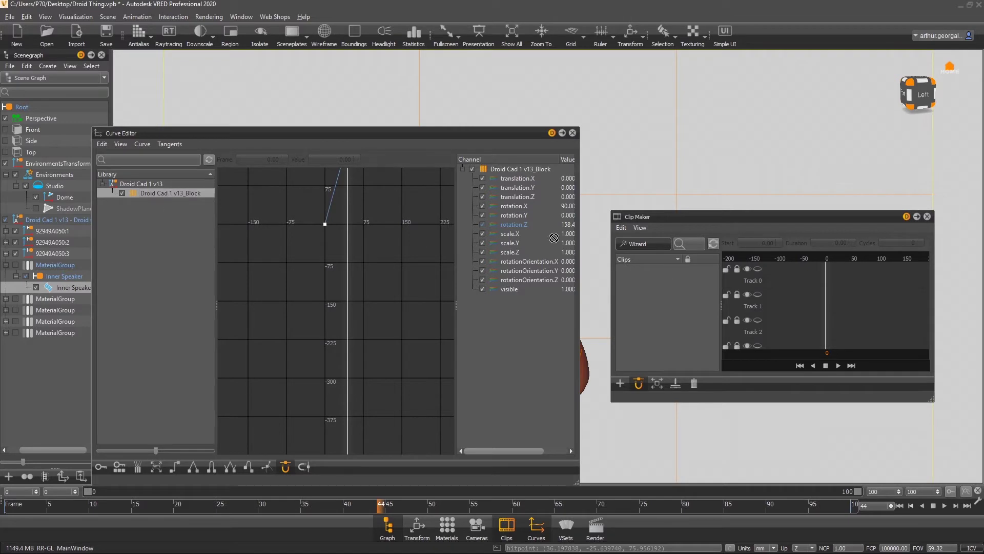
drag(116, 183, 345, 224)
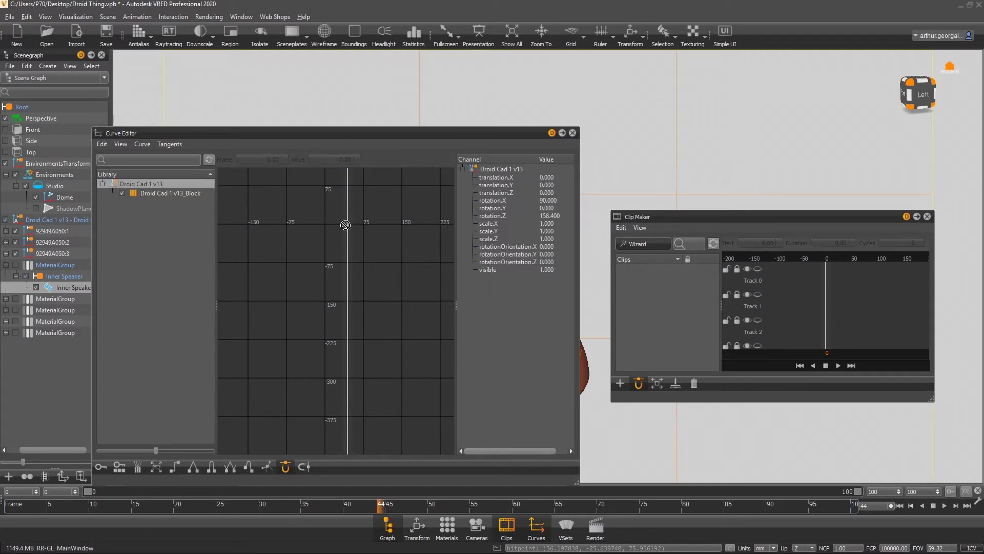
click(623, 385)
click(626, 402)
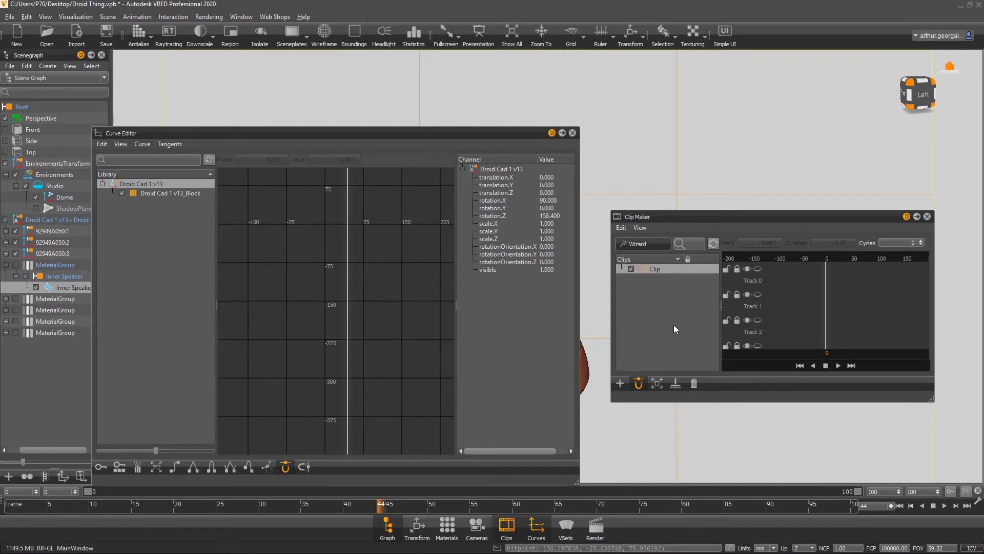
drag(153, 193, 656, 271)
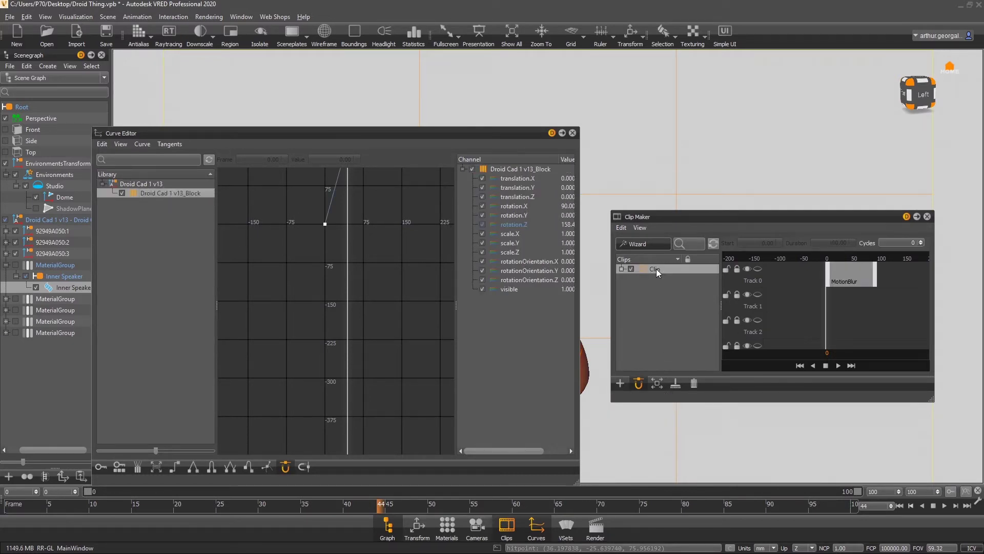
- Turn off Motion Blur for the animation block on Track 0 and scrub the clip
drag(826, 304, 863, 304)
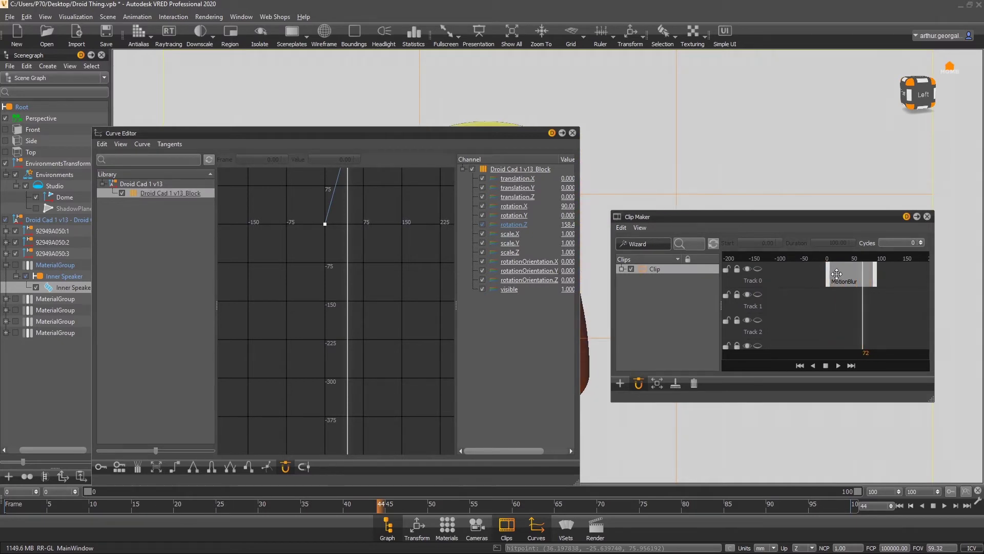
right_click(839, 273)
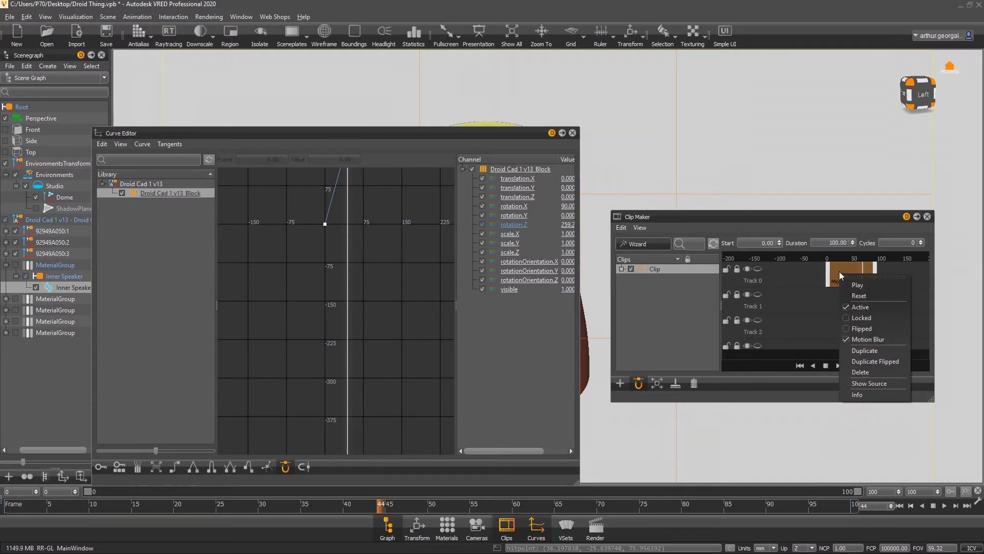
click(863, 339)
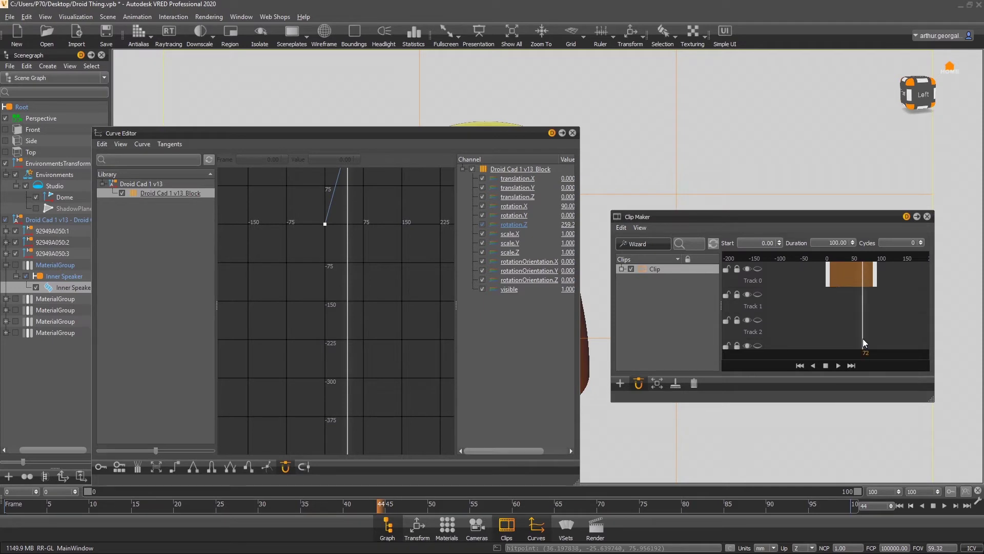
click(782, 290)
drag(866, 296, 831, 301)
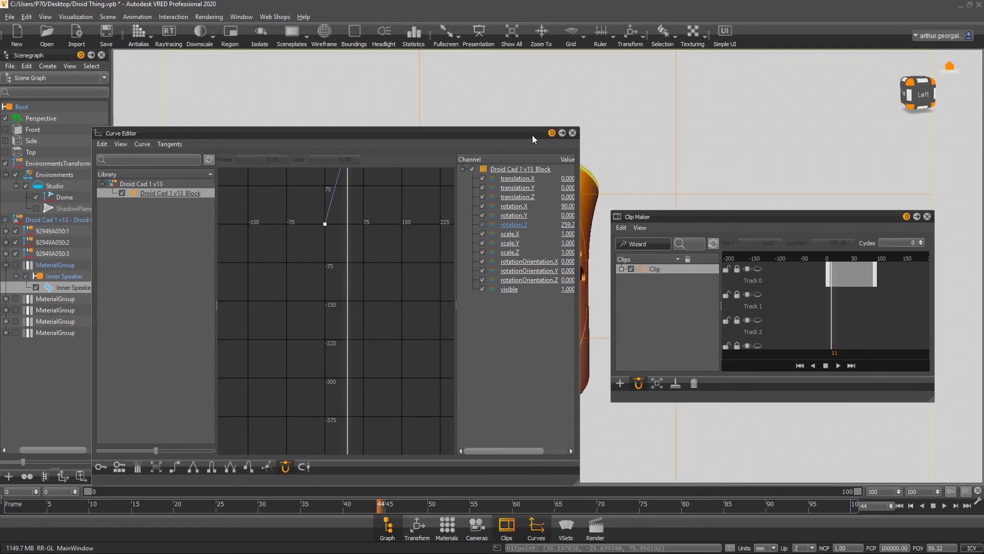
- Preview the clip with the droid part in view, close the Curve Editor and reset the clip to frame 0
drag(503, 133, 281, 342)
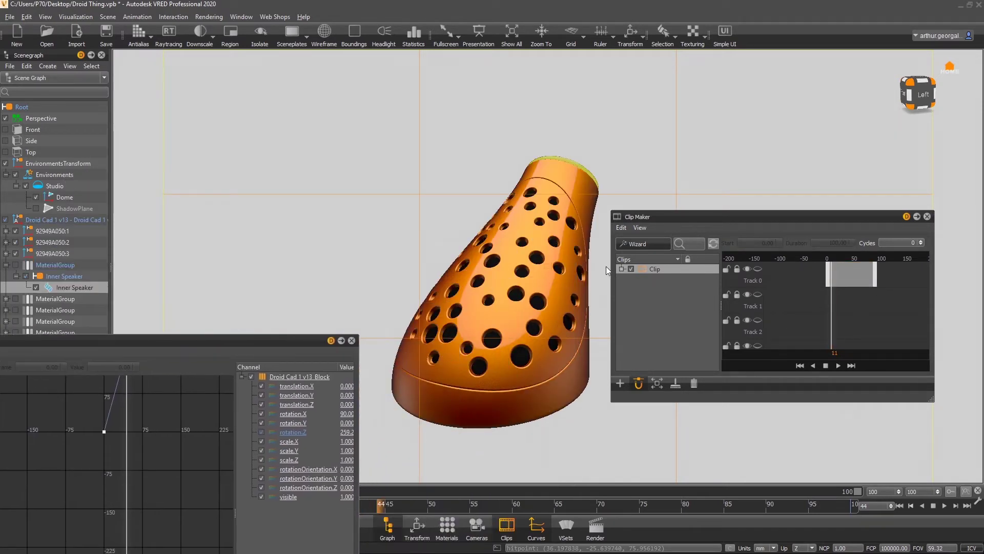
drag(831, 298, 851, 294)
drag(220, 344, 239, 151)
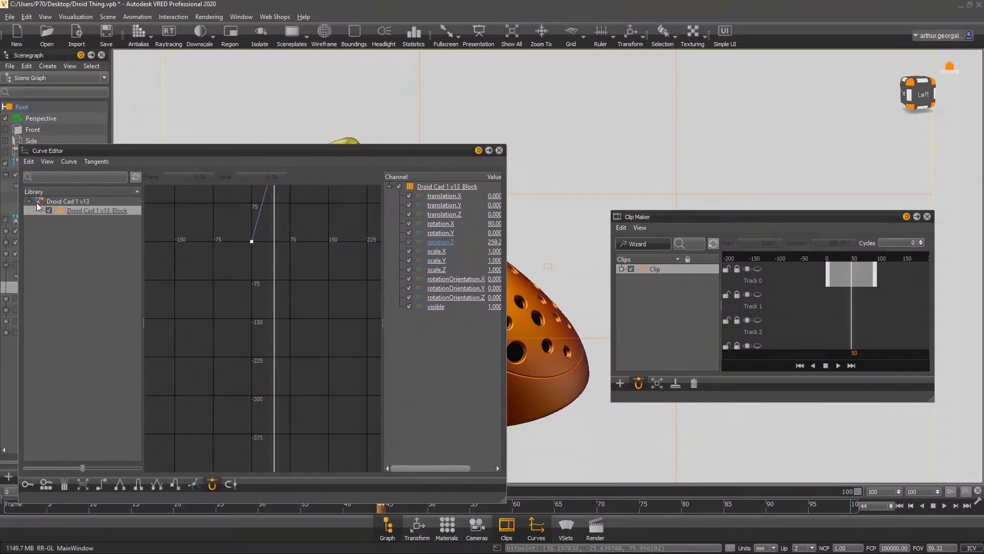
click(67, 237)
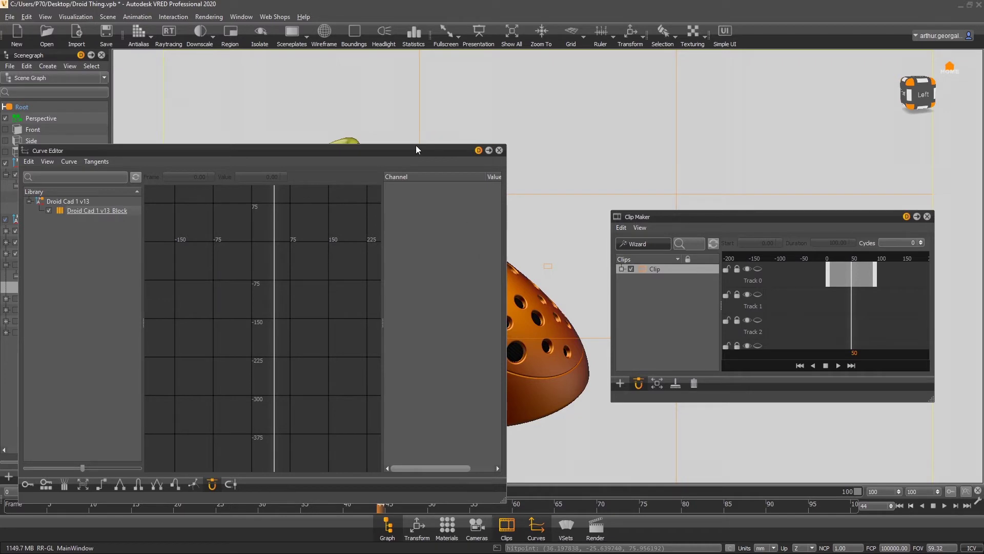
drag(417, 150, 398, 411)
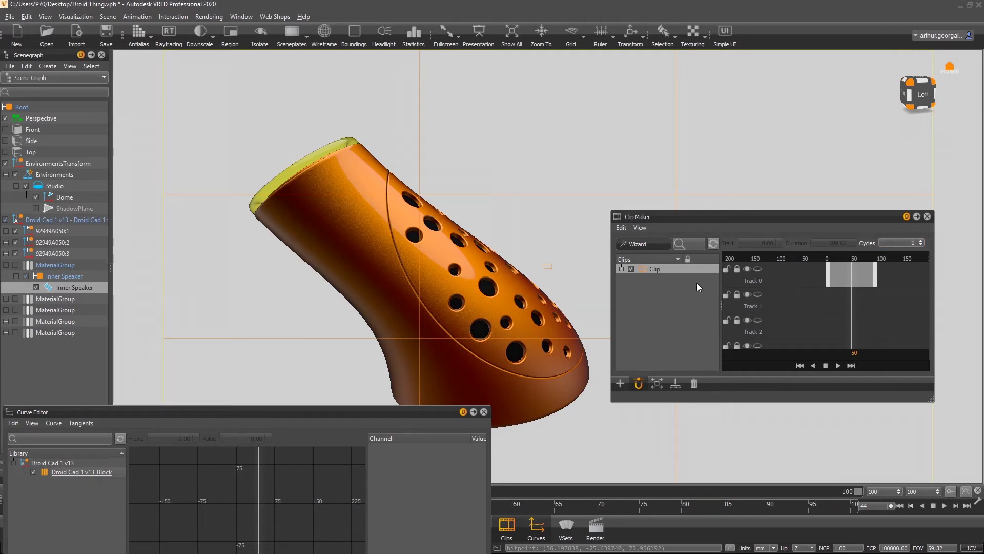
click(484, 412)
click(825, 365)
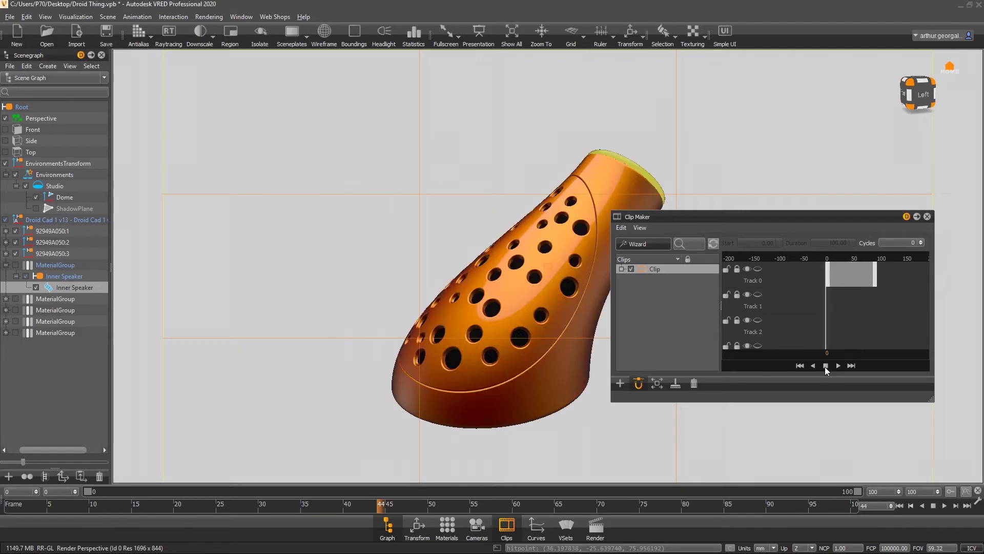
- Set the render's animation clip to Clip and its format to Images, and enable Use Clip Range
click(607, 524)
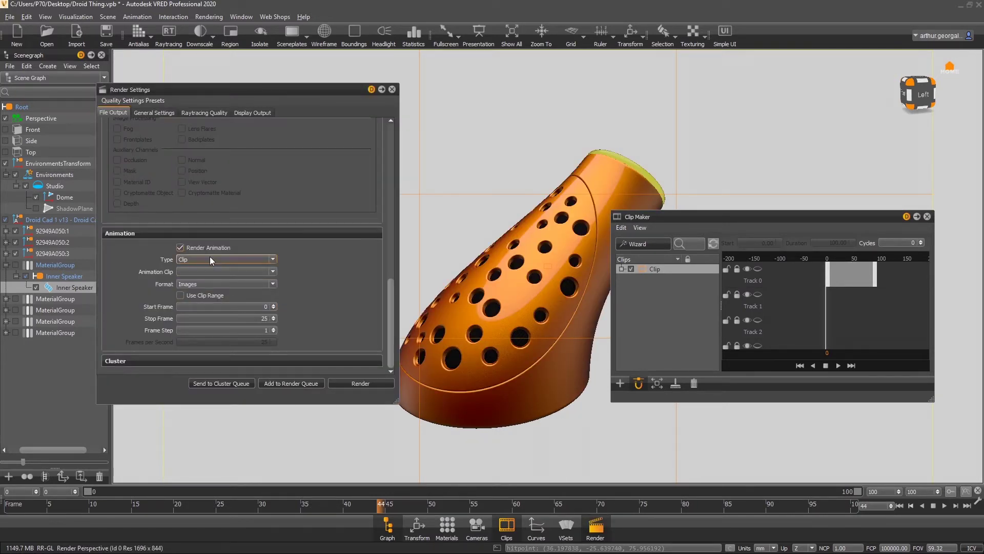
click(189, 272)
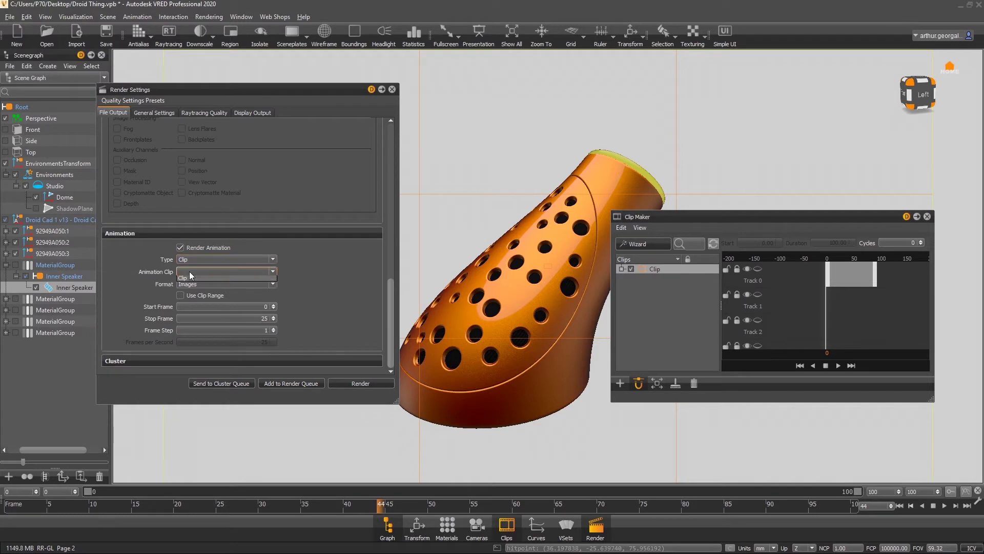
click(211, 283)
click(220, 285)
click(204, 297)
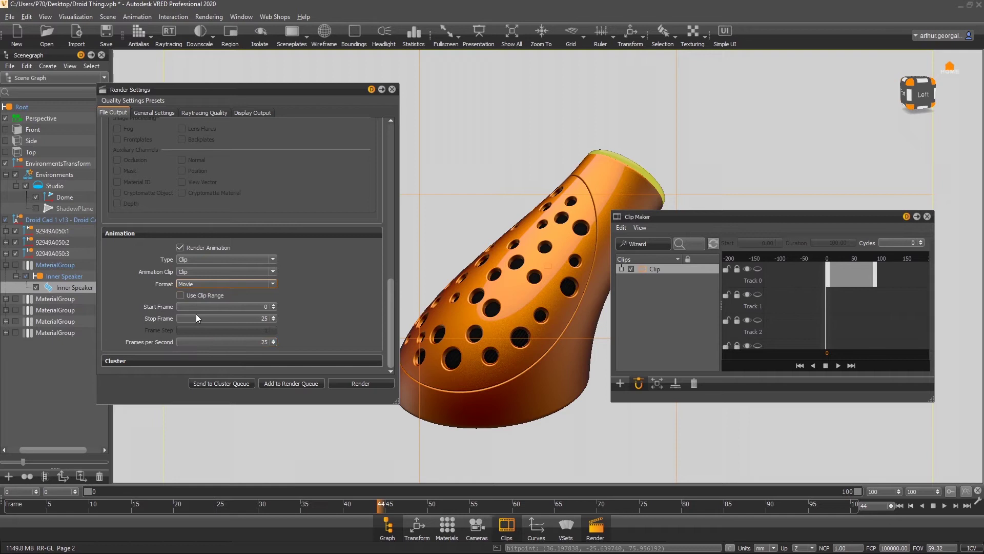
click(208, 283)
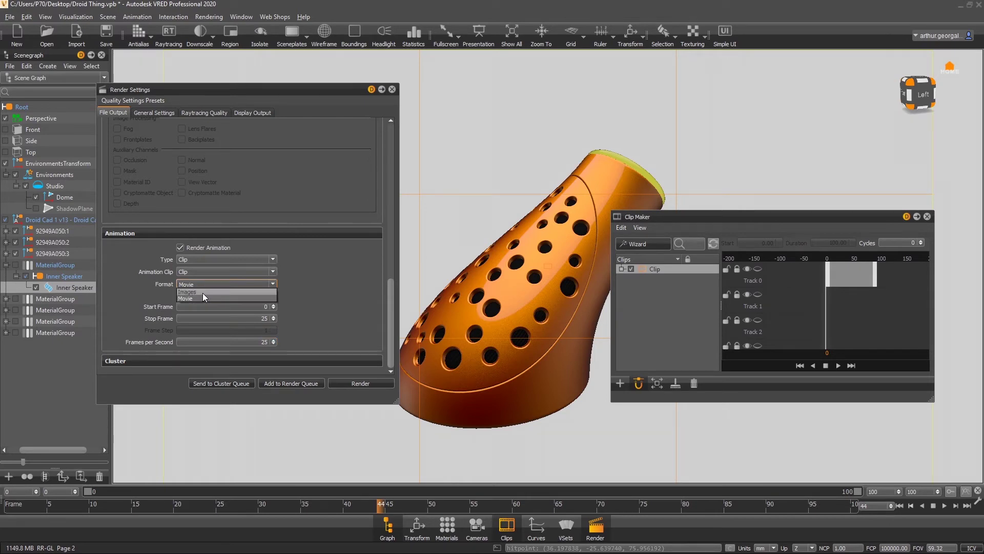
click(203, 292)
click(193, 296)
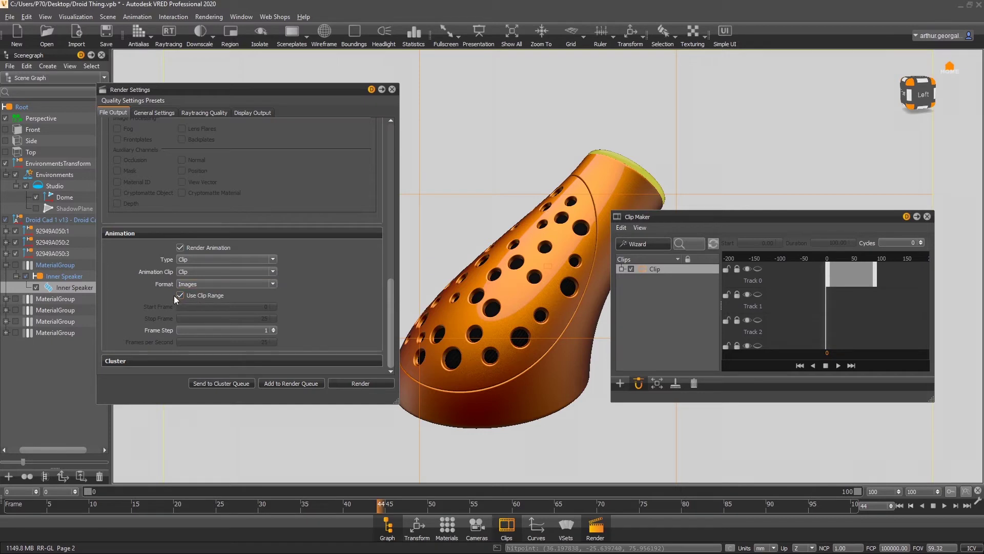
- Enable Export Alpha Channel in the render's image output settings and review the image size and filename
click(182, 330)
scroll(337, 303, up, 8)
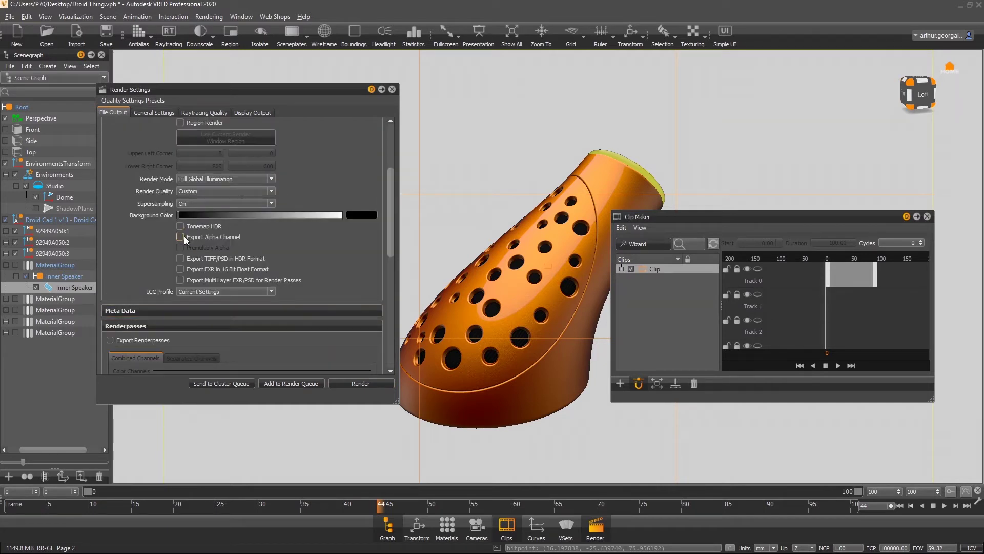
click(180, 236)
scroll(124, 237, up, 3)
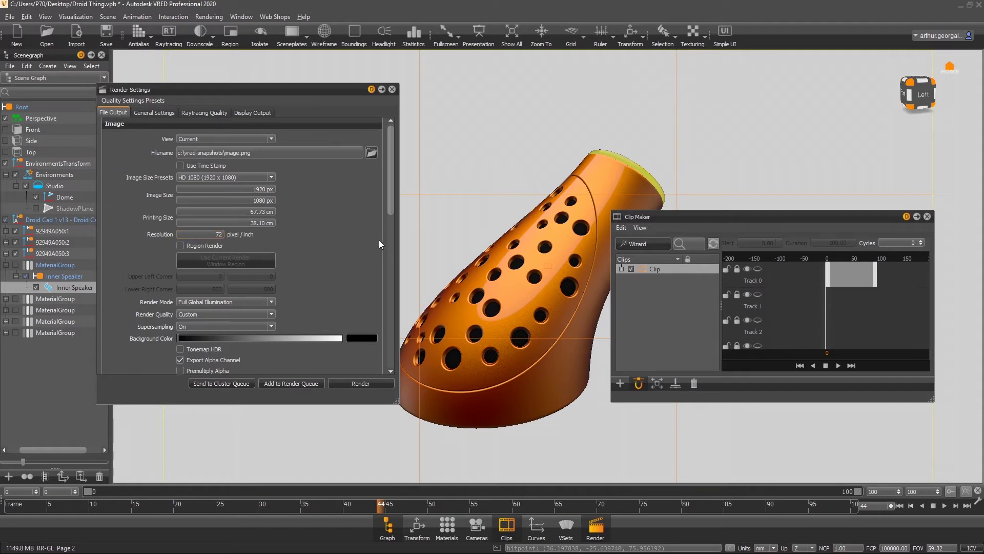
- Render the clip to the Droid Render Video folder on the Desktop as a PNG sequence named Spin Animation
drag(390, 196, 371, 355)
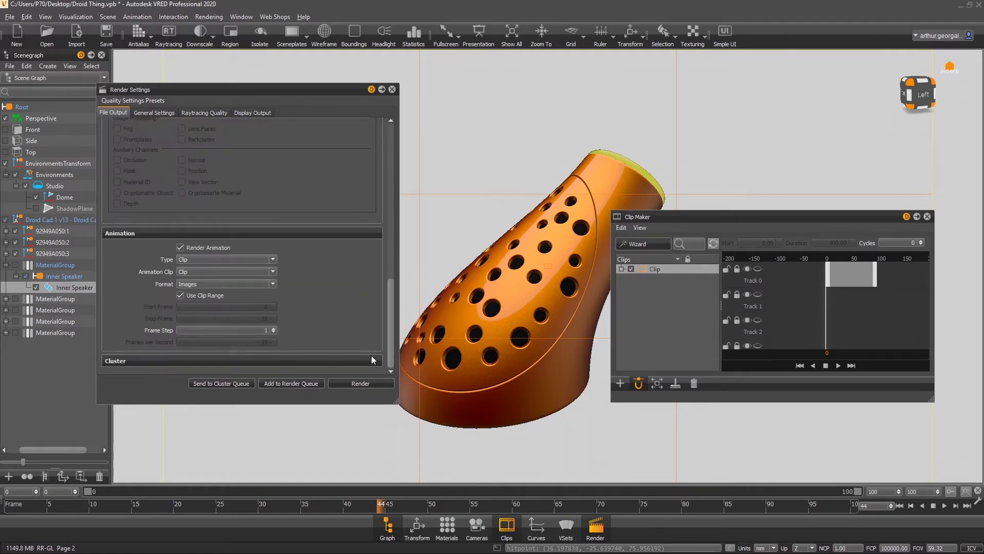
click(361, 384)
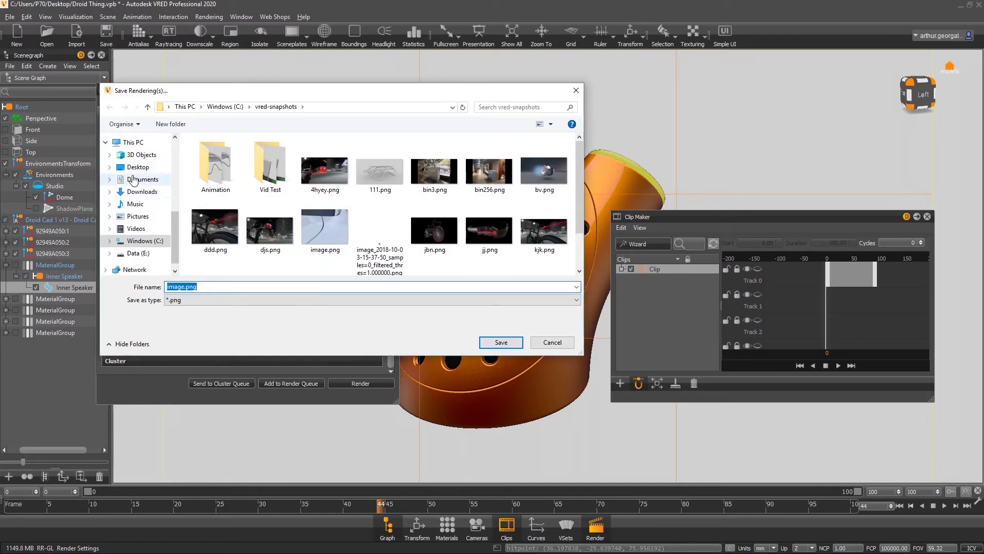
scroll(148, 218, up, 3)
click(145, 158)
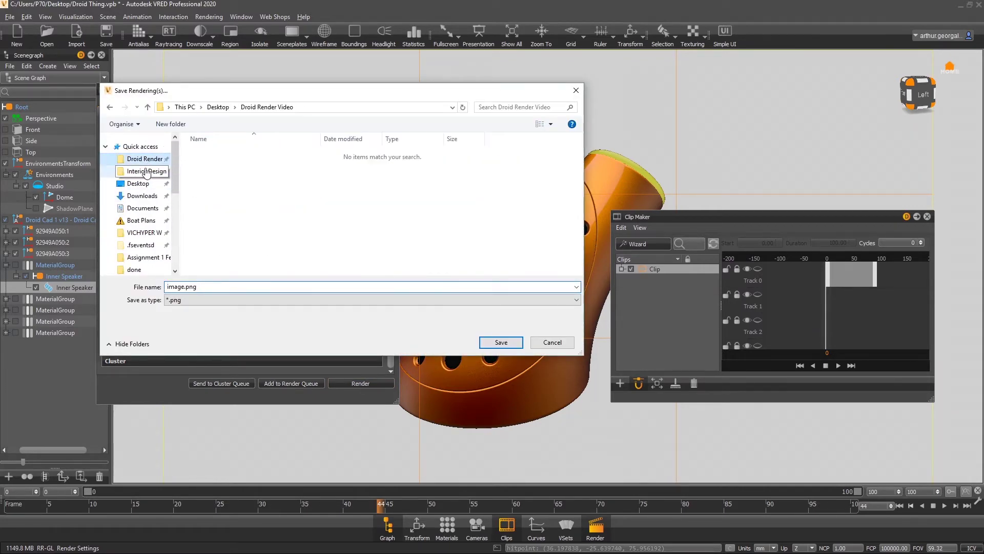
click(224, 288)
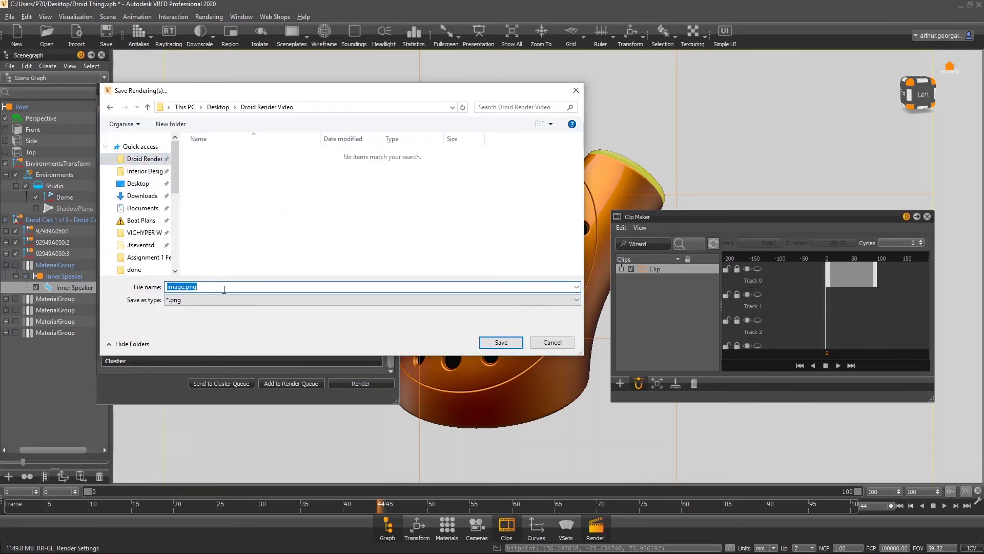
text(Spin Animation)
key(Return)
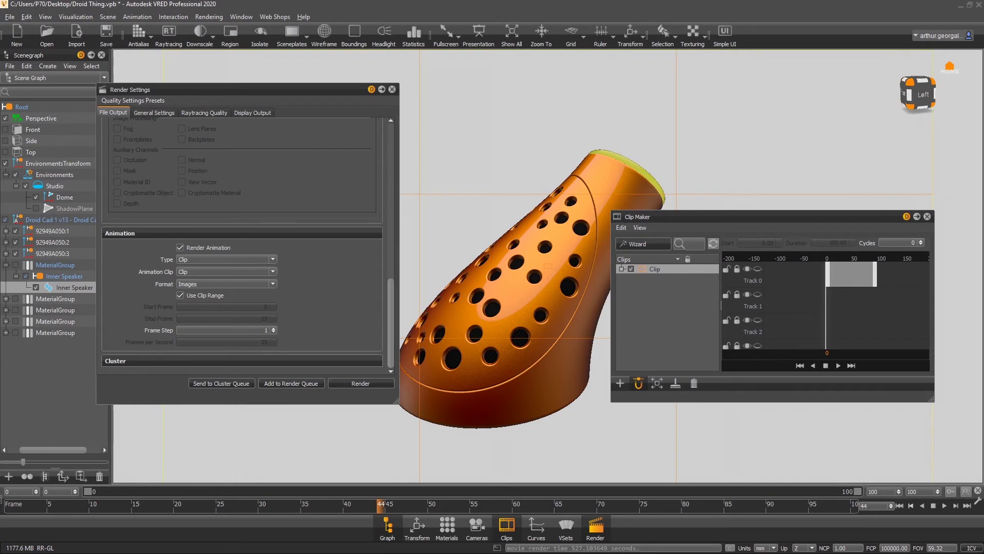
- Switch to File Explorer and look through the rendered Spin Animation frames in the Droid Render Video folder
drag(0, 75, 523, 80)
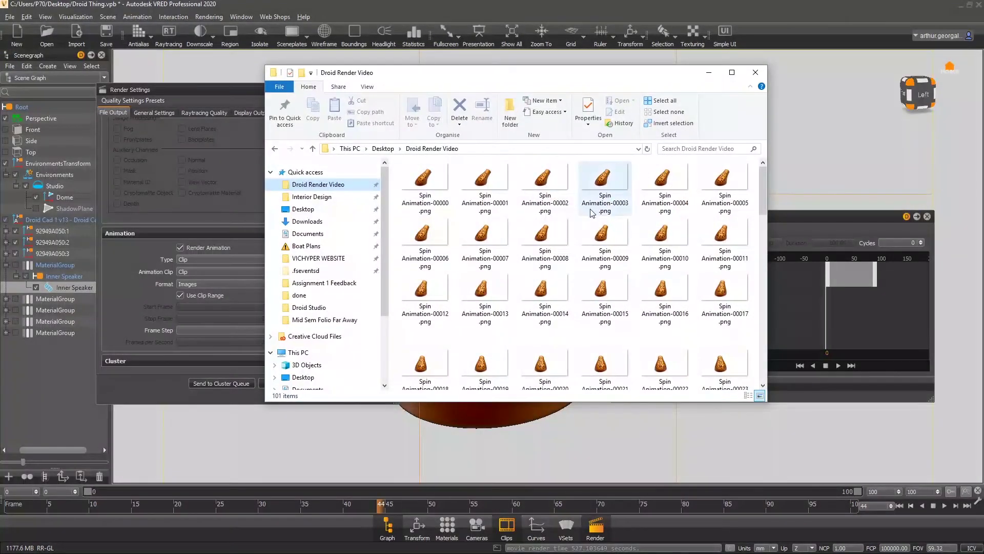
click(433, 185)
scroll(551, 220, down, 10)
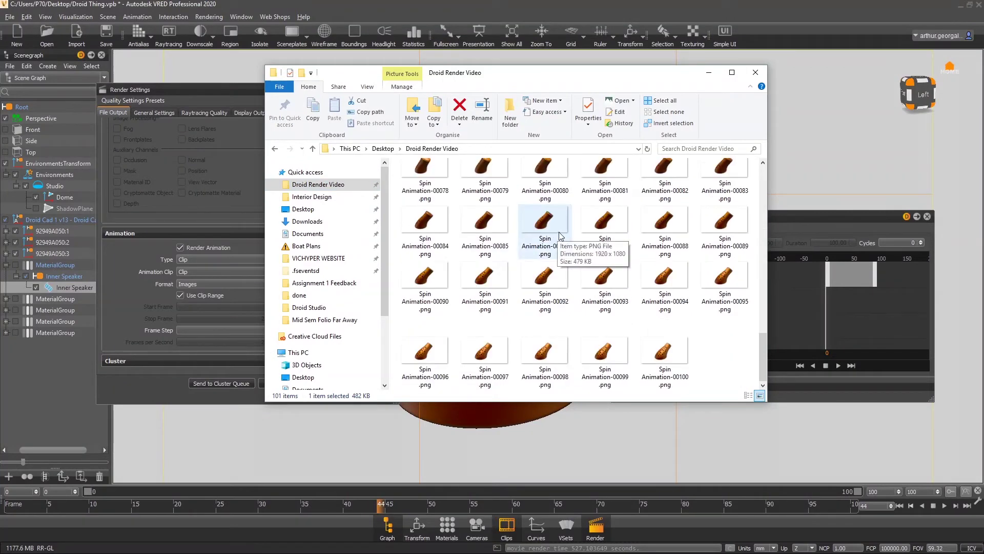
scroll(659, 328, up, 10)
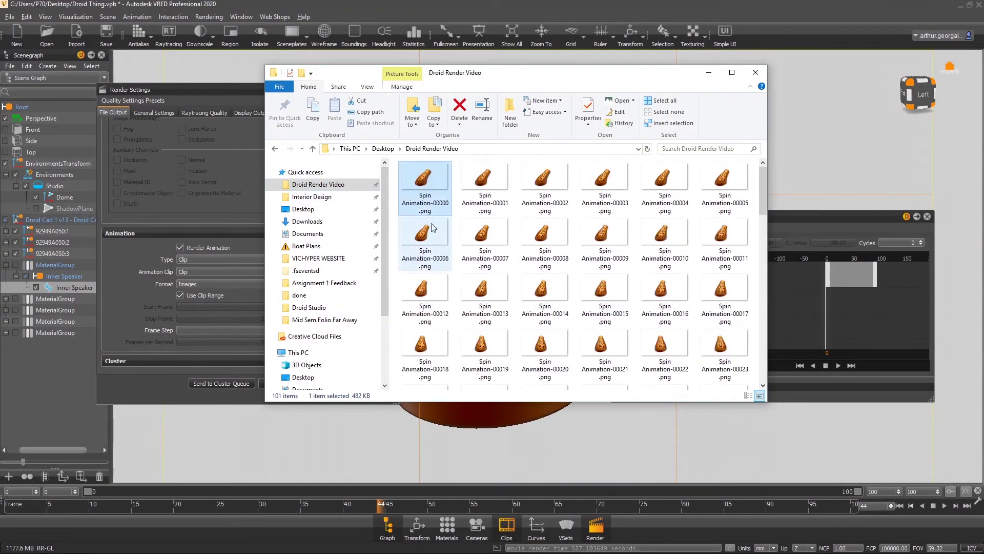
- Open Spin Animation-00000.png in a maximized photo viewer and examine the droid part's surface up close
double_click(424, 184)
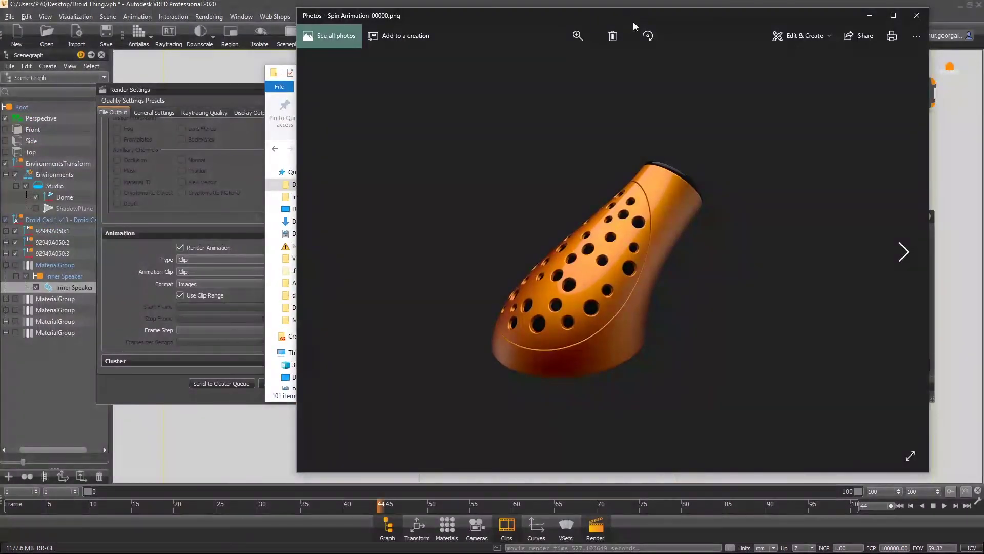
double_click(639, 19)
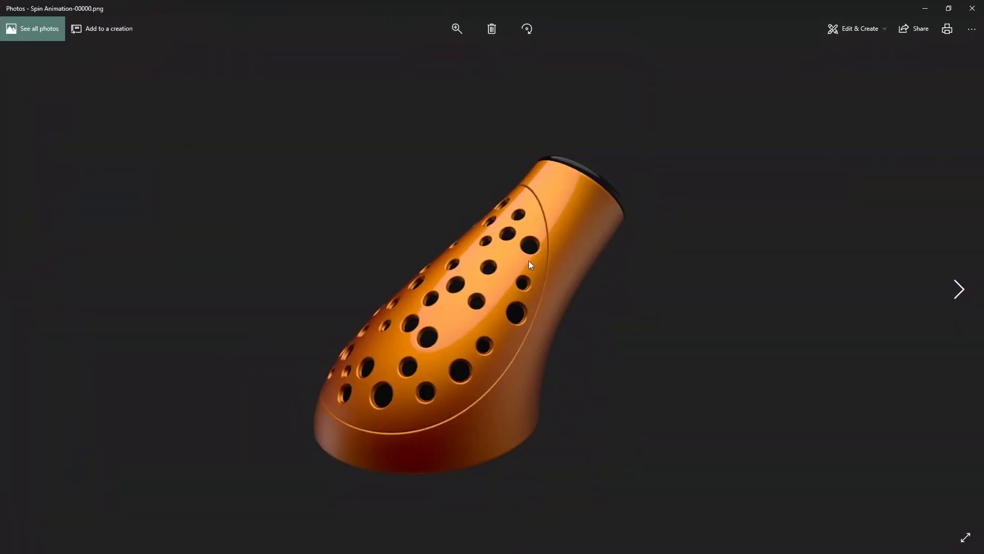
ctrl+scroll(502, 269, up, 6)
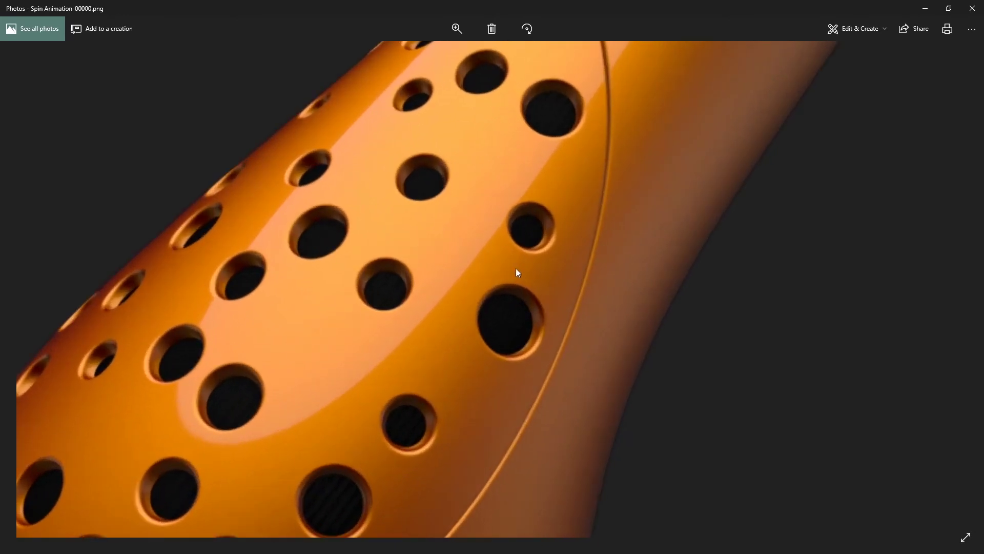
ctrl+scroll(515, 268, down, 1)
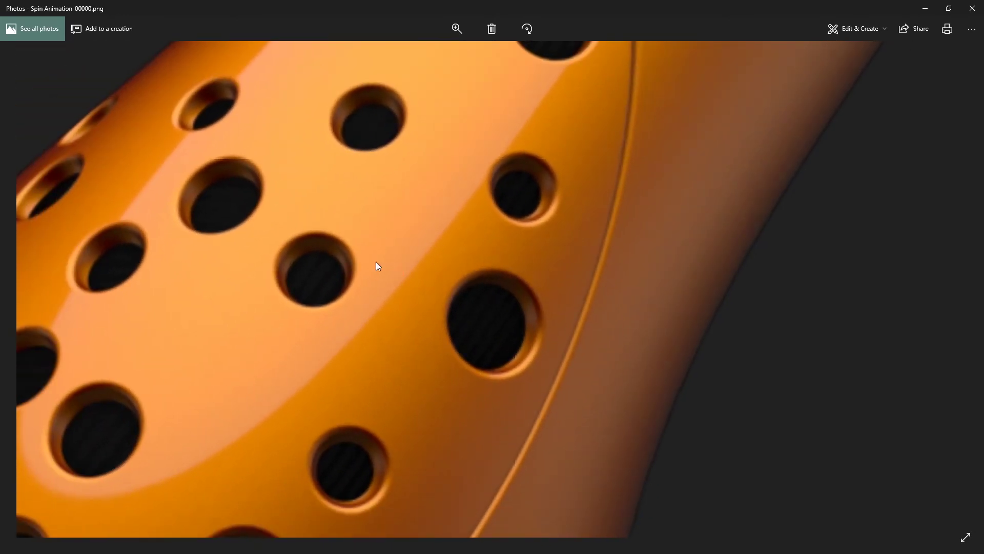
ctrl+scroll(432, 256, down, 5)
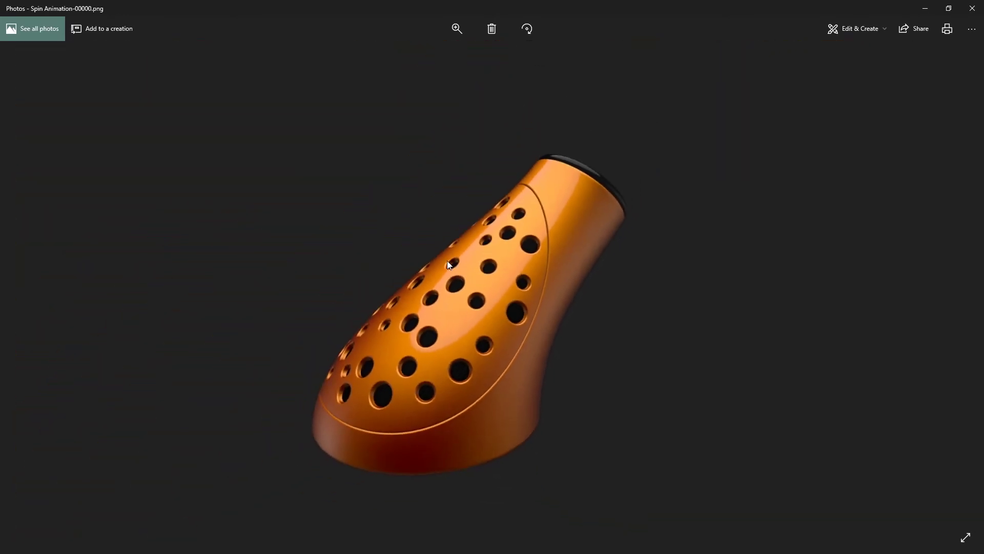
- Step forward through the rendered frames from Spin Animation-00000 to 00031 to check the rotation, and close the viewer
key(Right)
key(Right)
key(Right)
key(Right)
key(Right)
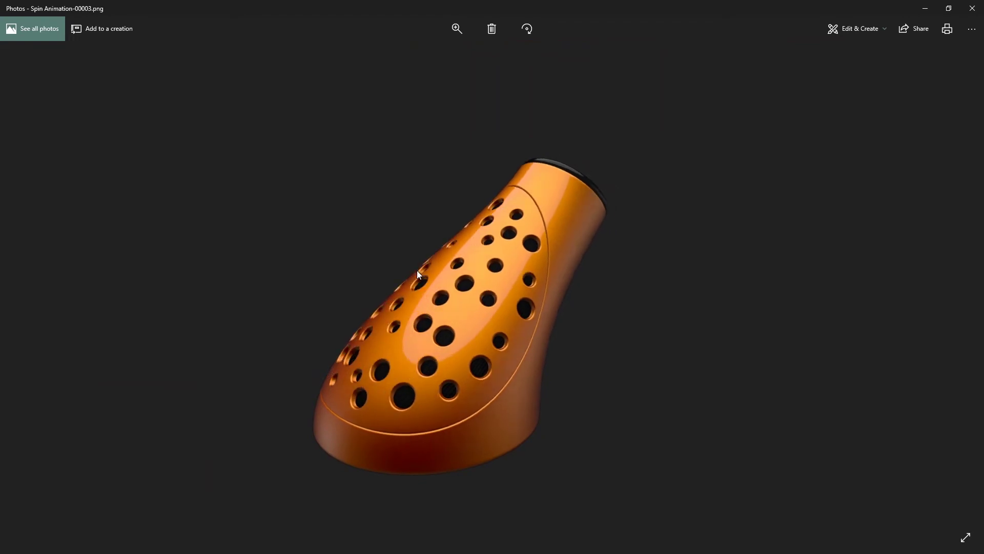
key(Right)
key(Right)
key(Right)
key(Right)
key(Right)
key(Right)
key(Right)
key(Right)
key(Right)
key(Right)
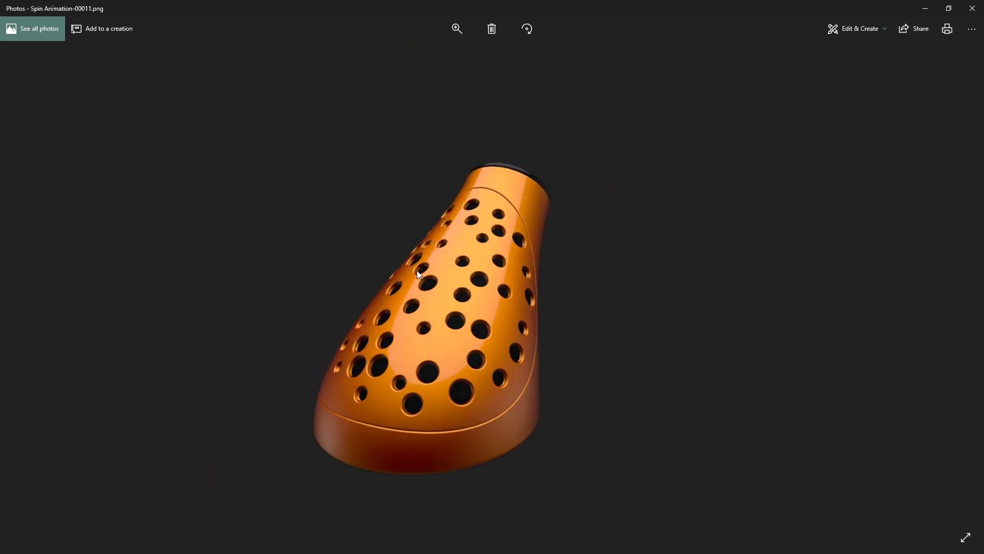
key(Right)
key(Right)
key(Right)
key(Right)
key(Right)
key(Right)
key(Right)
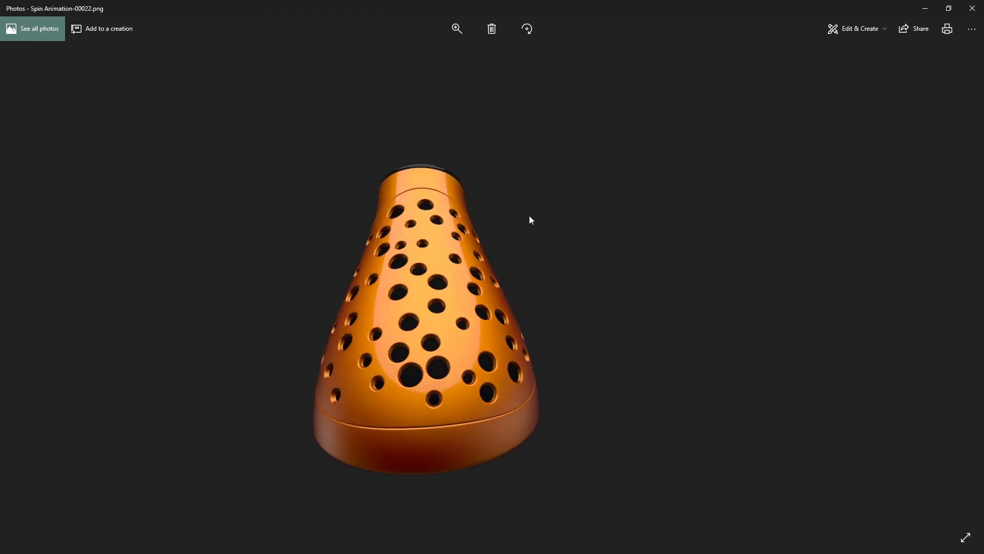
key(Right)
key(Right)
key(Right)
key(Right)
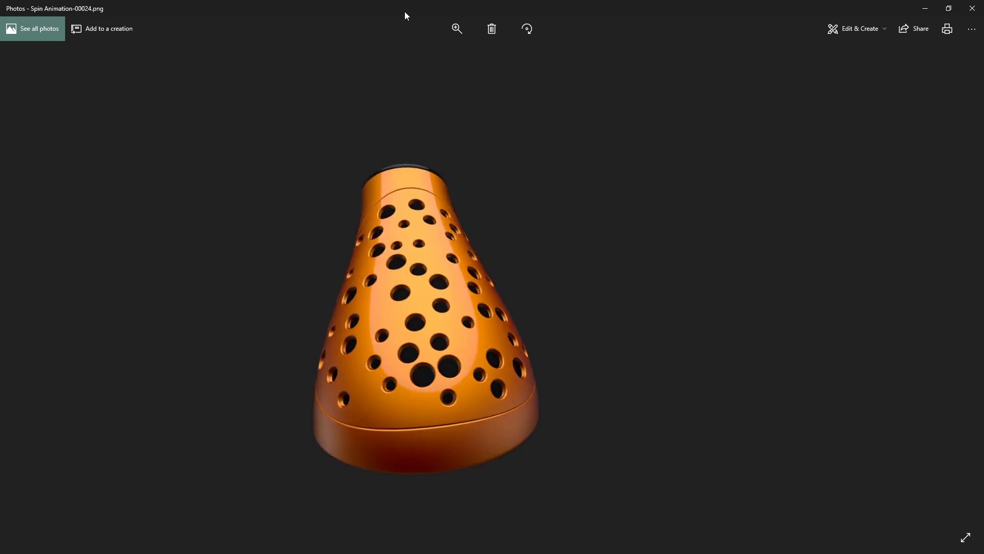
key(Right)
key(Right)
key(Right)
key(Right)
key(Right)
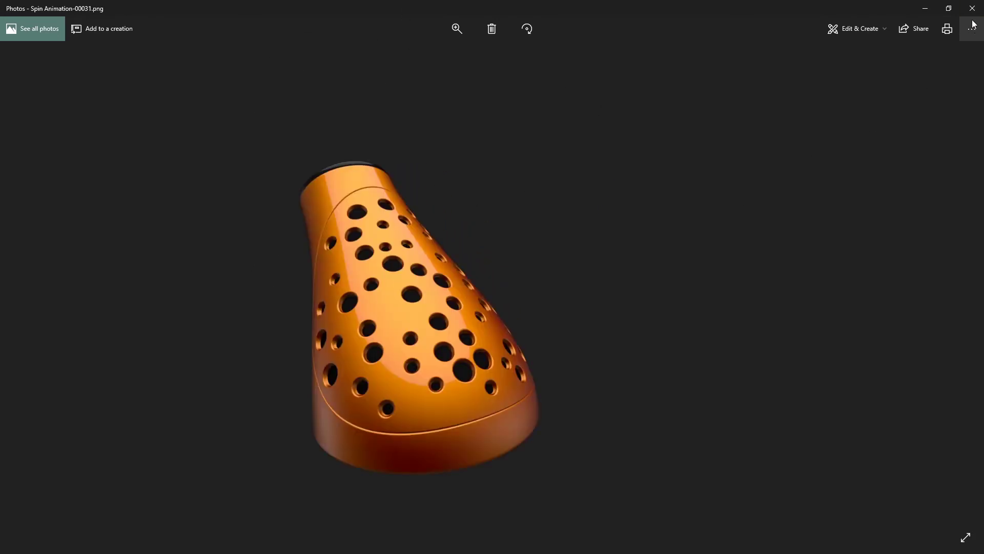
click(973, 12)
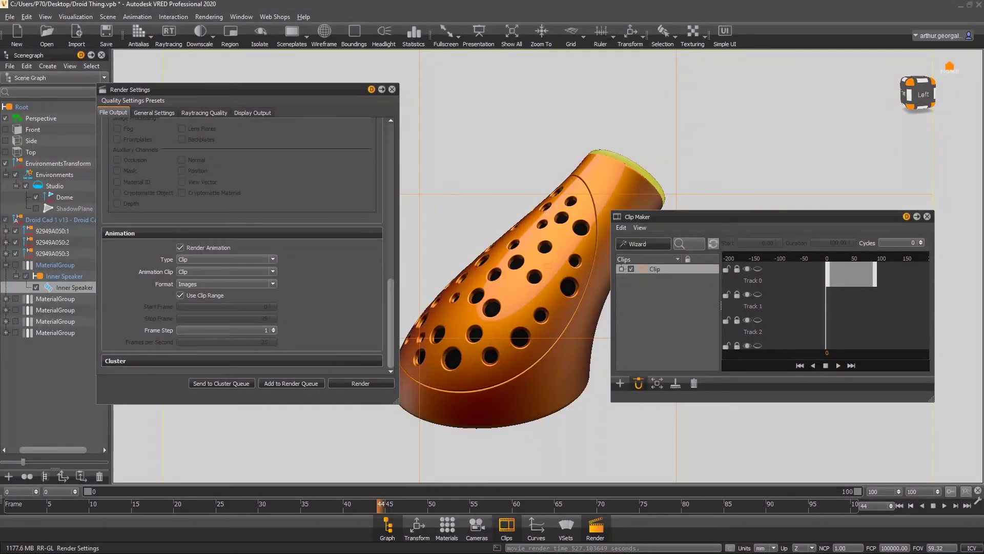
- Switch to Adobe Premiere Pro and create a new project named Droid Spinning with the default location and settings
click(978, 5)
click(442, 290)
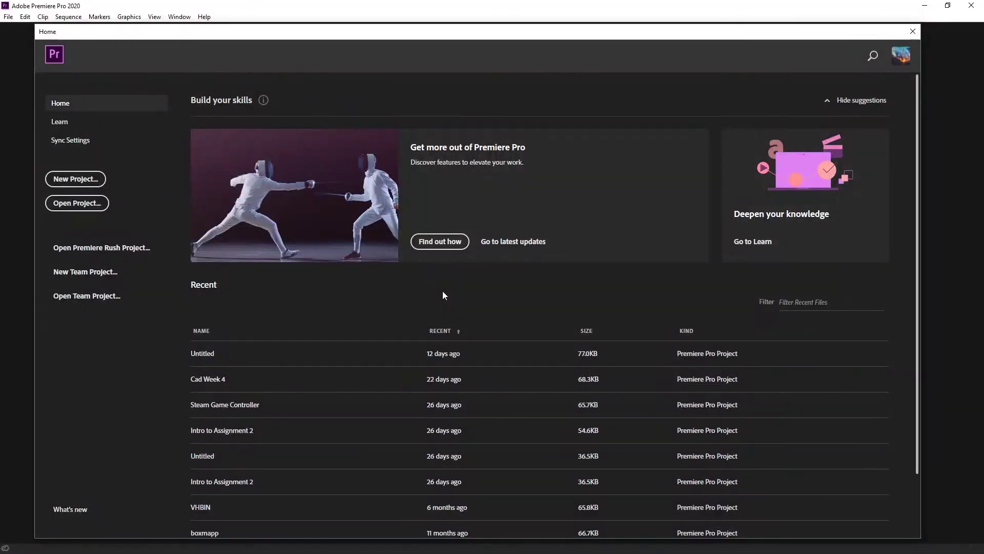
click(64, 182)
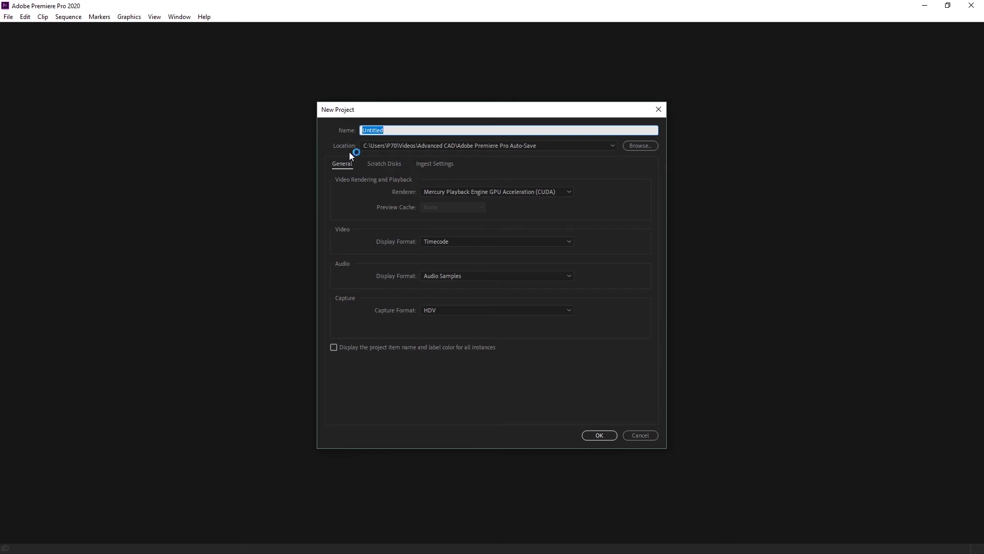
click(428, 165)
click(345, 163)
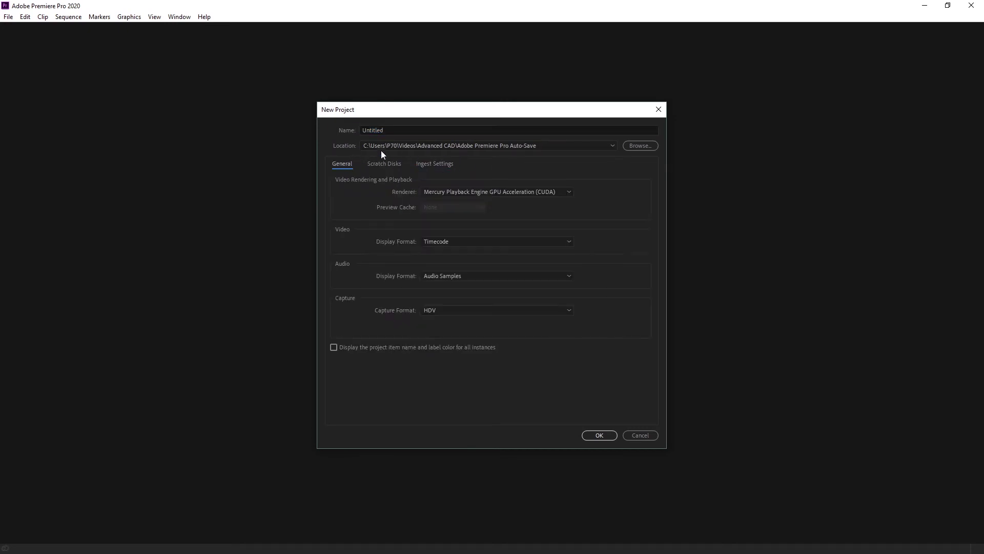
drag(431, 127, 327, 132)
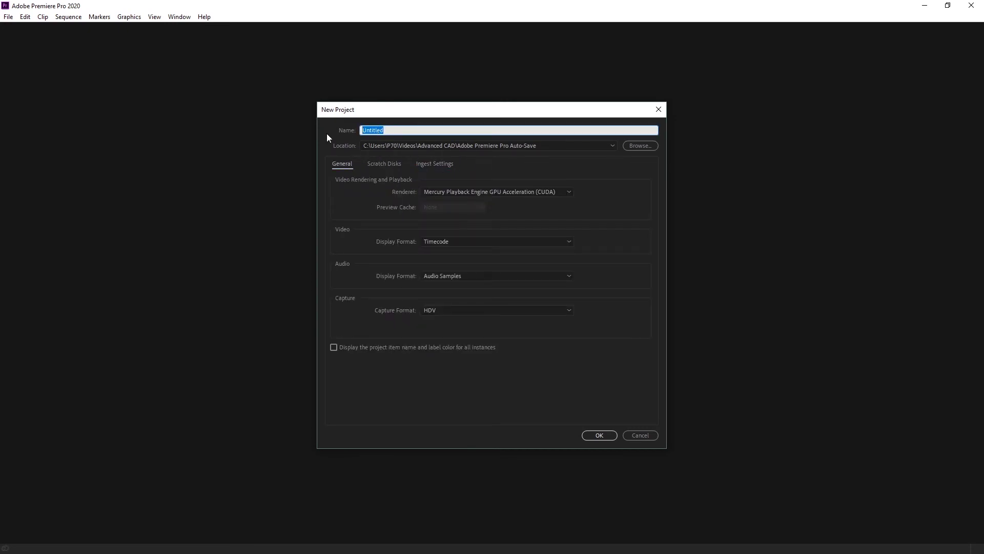
text(Droid Spinning)
key(Return)
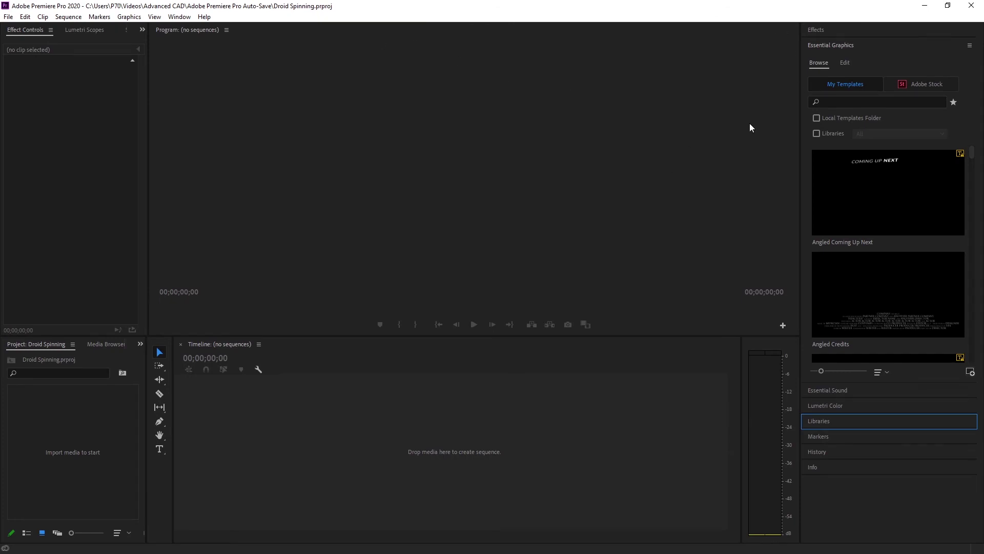
- Change the workspace to All Panels and go through the Reference, Timeline and Project panels
click(187, 21)
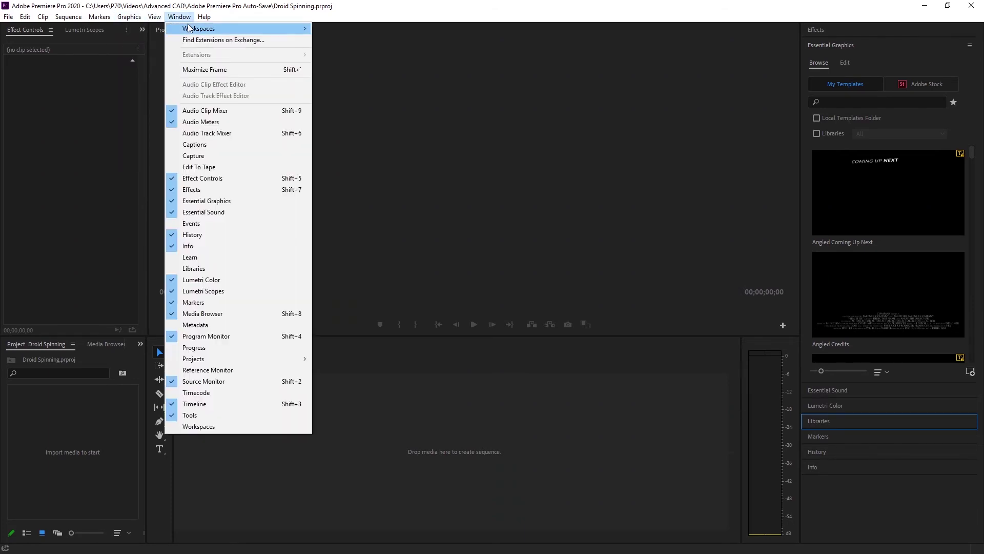
mouse_move(193, 29)
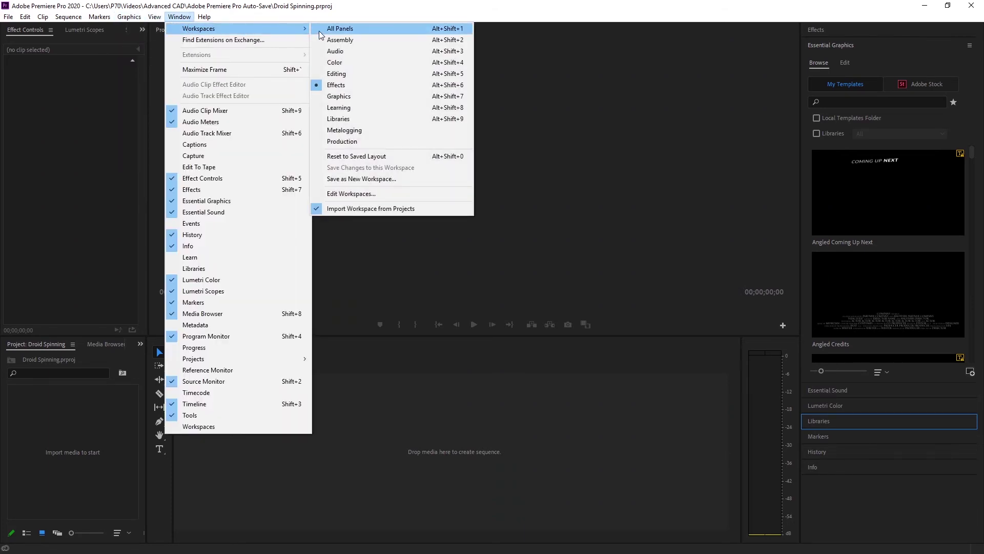
click(335, 29)
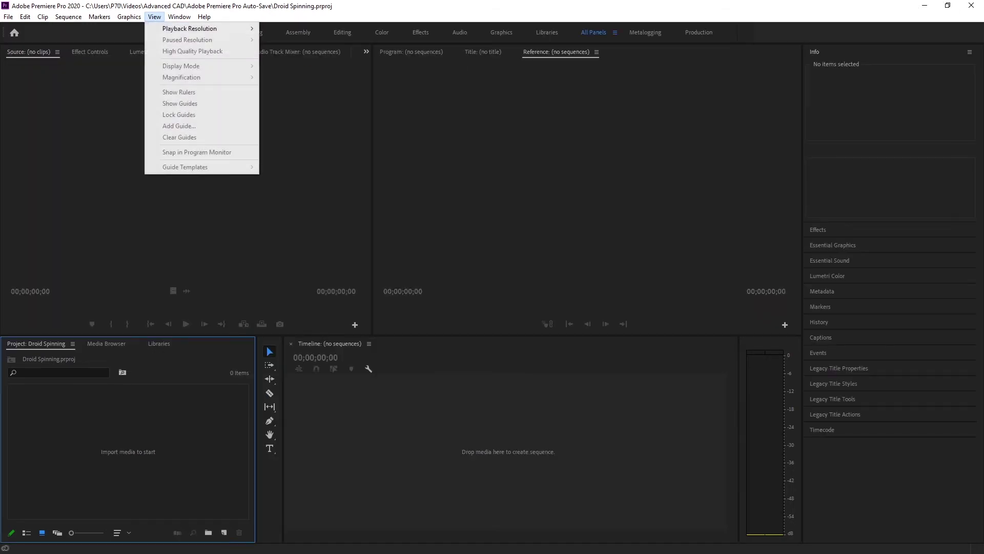
click(483, 163)
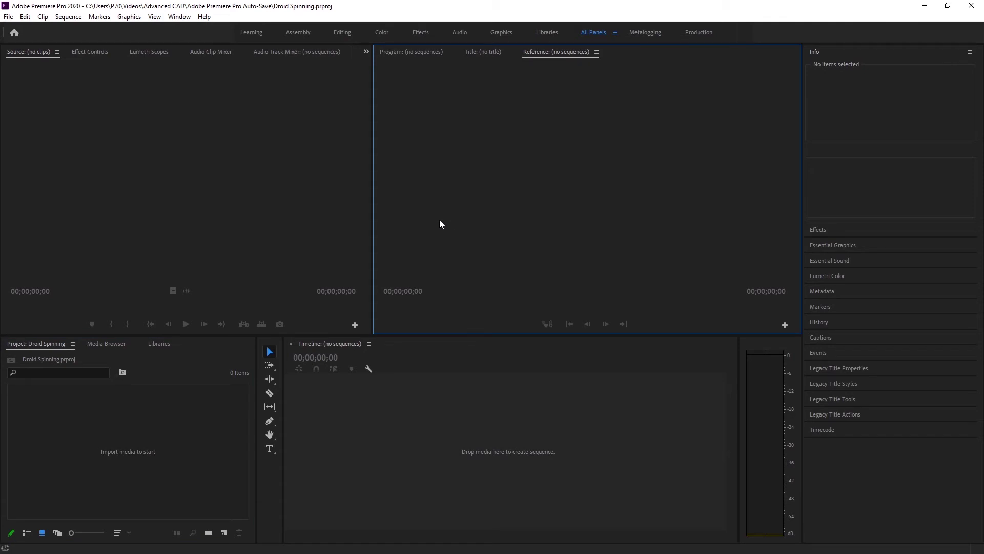
click(472, 412)
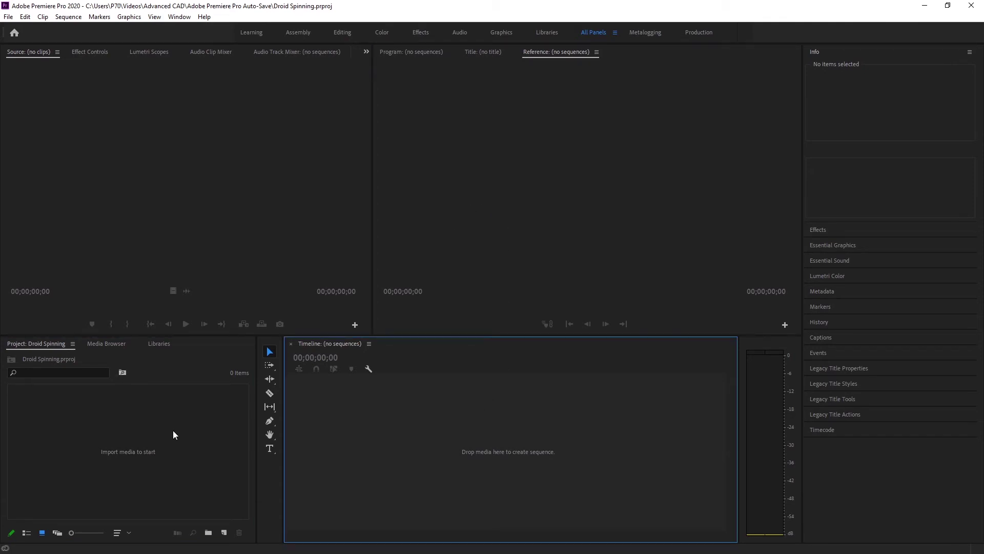
click(79, 431)
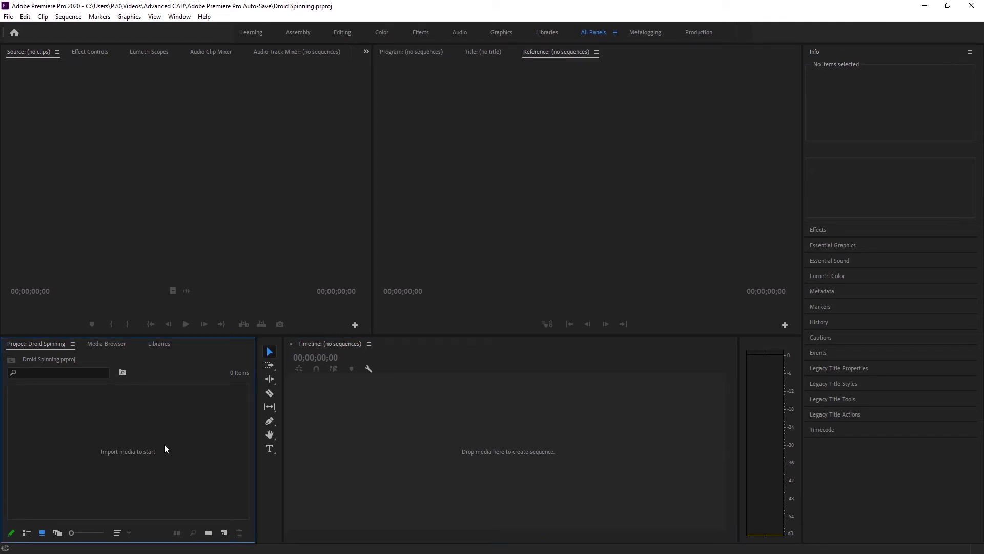
- Add a new bin with the default name to the project and view the new item types
click(209, 533)
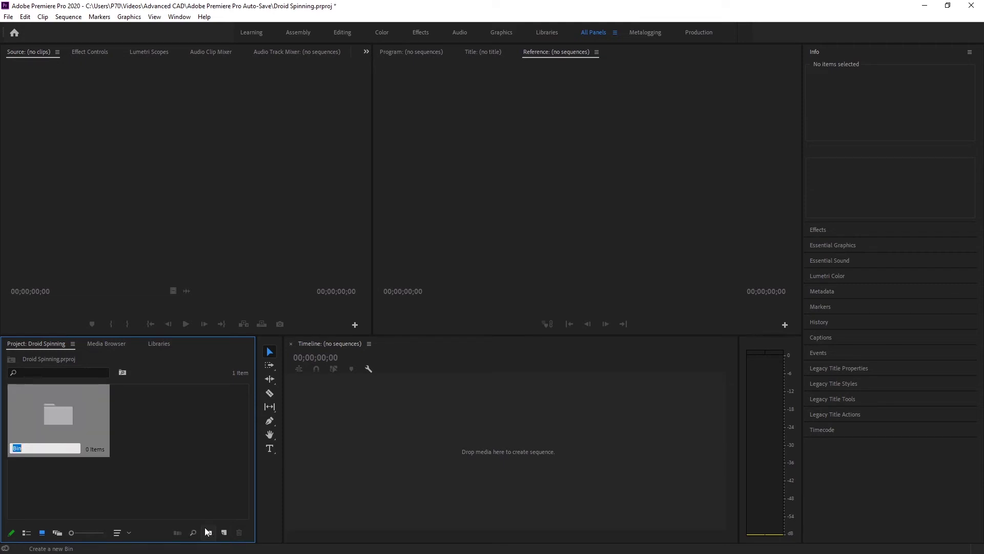
click(191, 502)
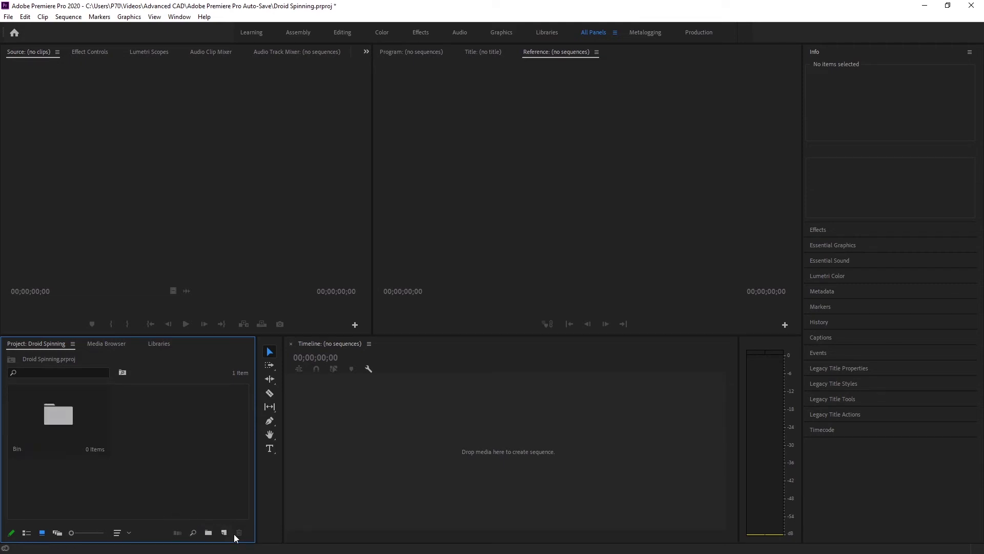
click(224, 534)
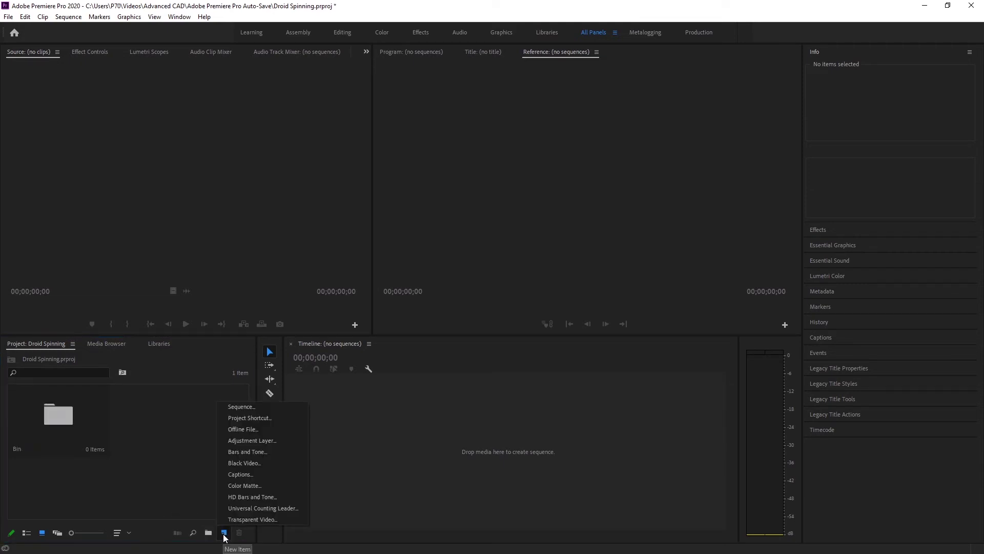
- Import Spin Animation-00000.png from the Droid Render Video folder as an image sequence and place it on the timeline in a new sequence
right_click(164, 431)
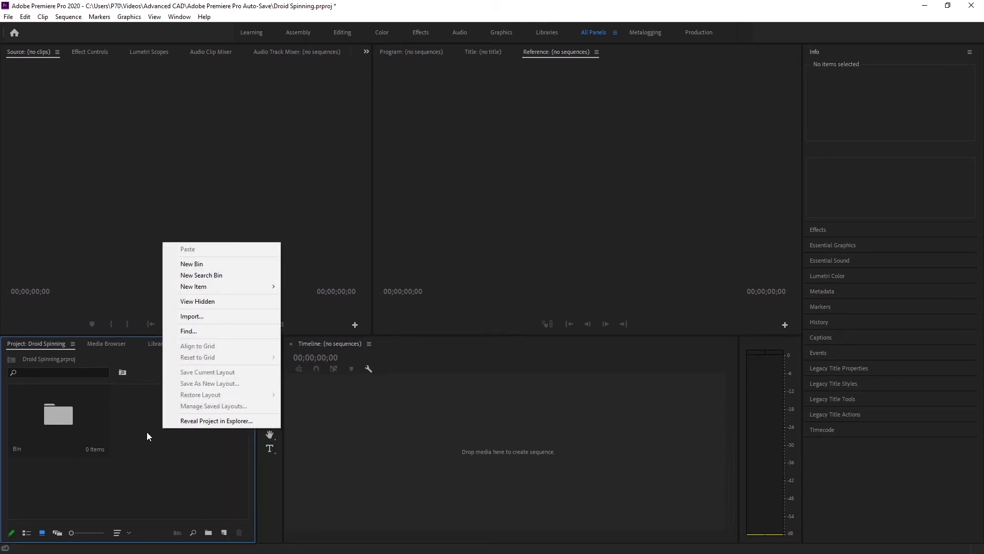
click(187, 317)
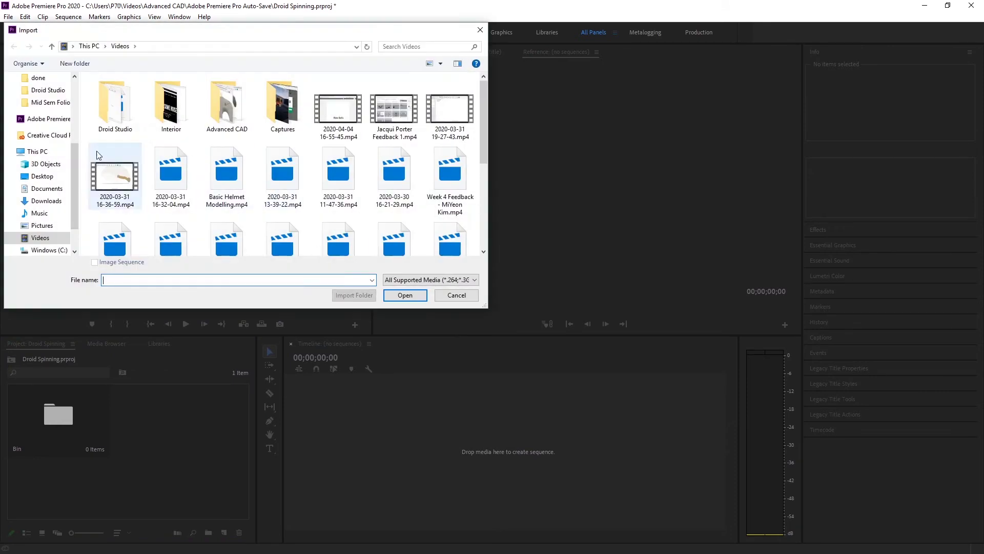
scroll(44, 128, up, 2)
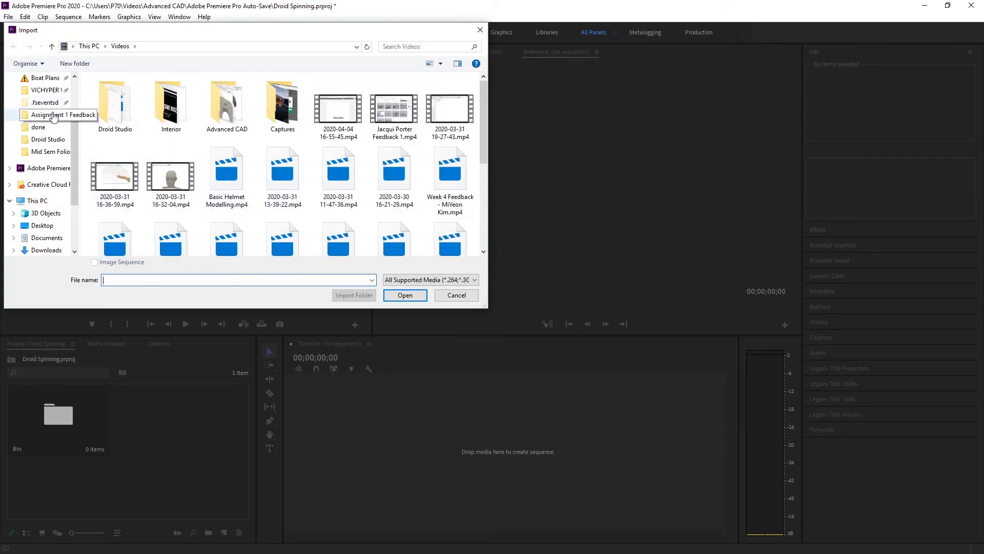
scroll(50, 134, up, 3)
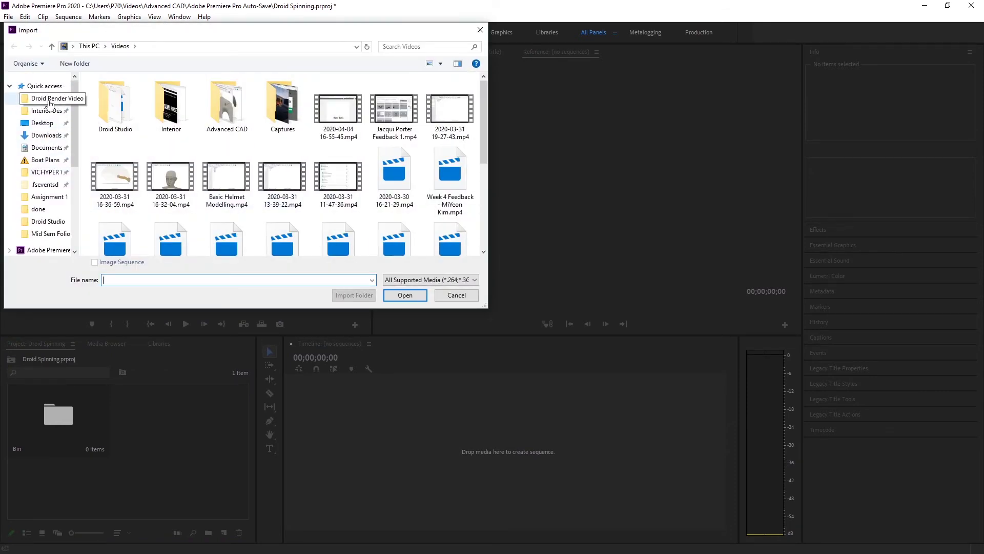
click(50, 102)
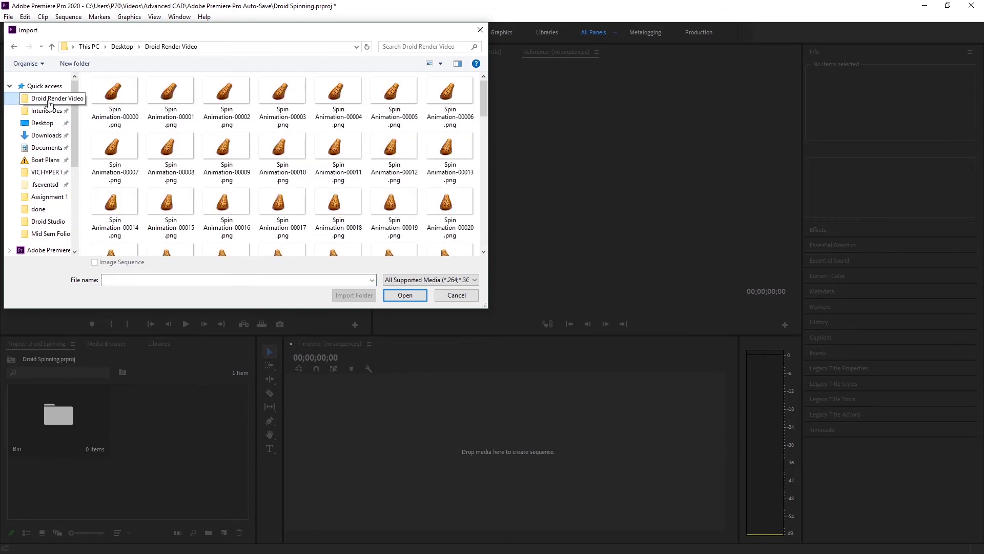
click(112, 106)
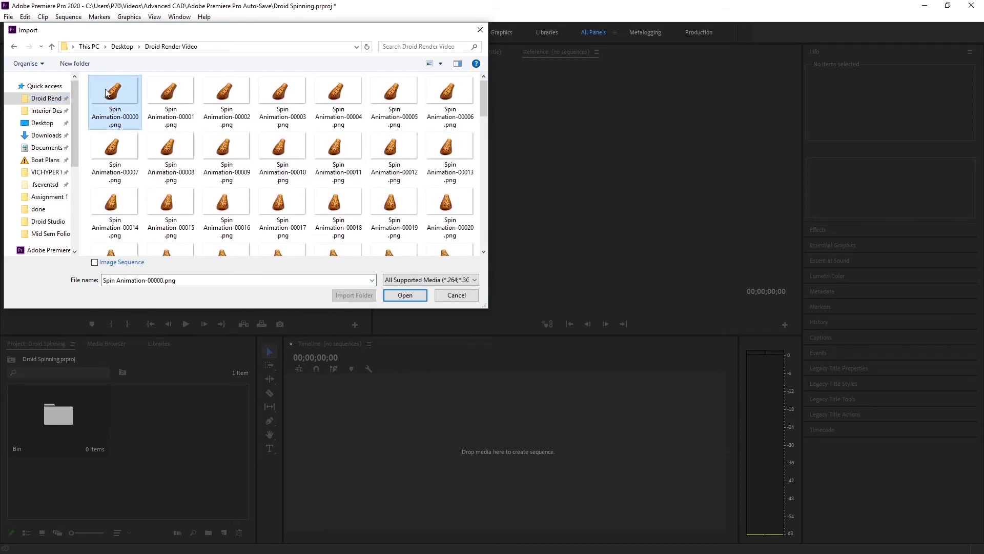
click(109, 263)
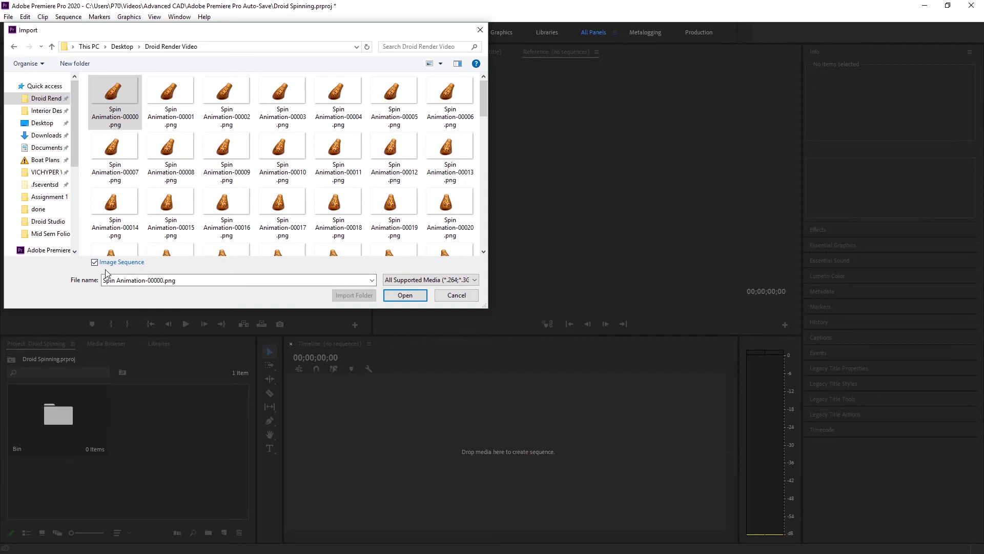
scroll(429, 198, down, 10)
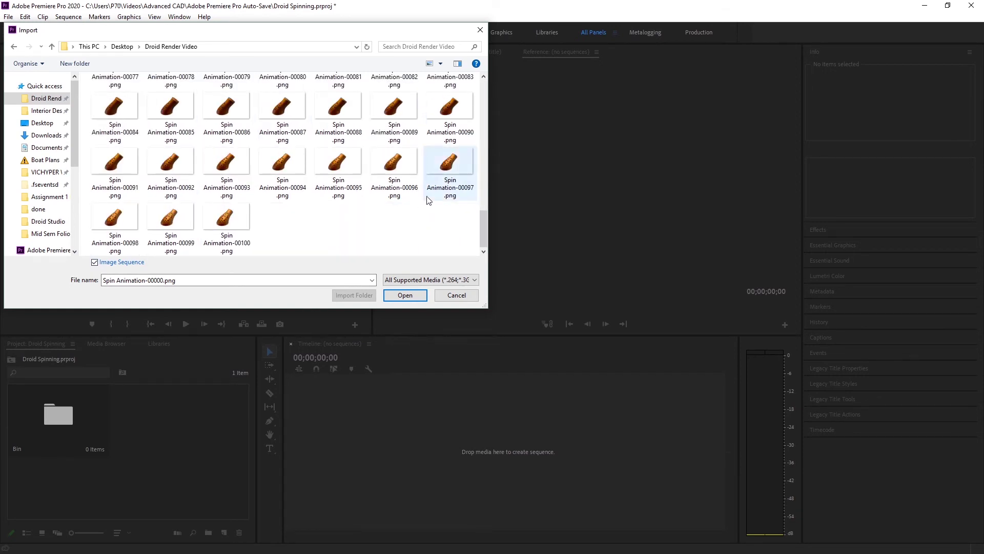
click(403, 296)
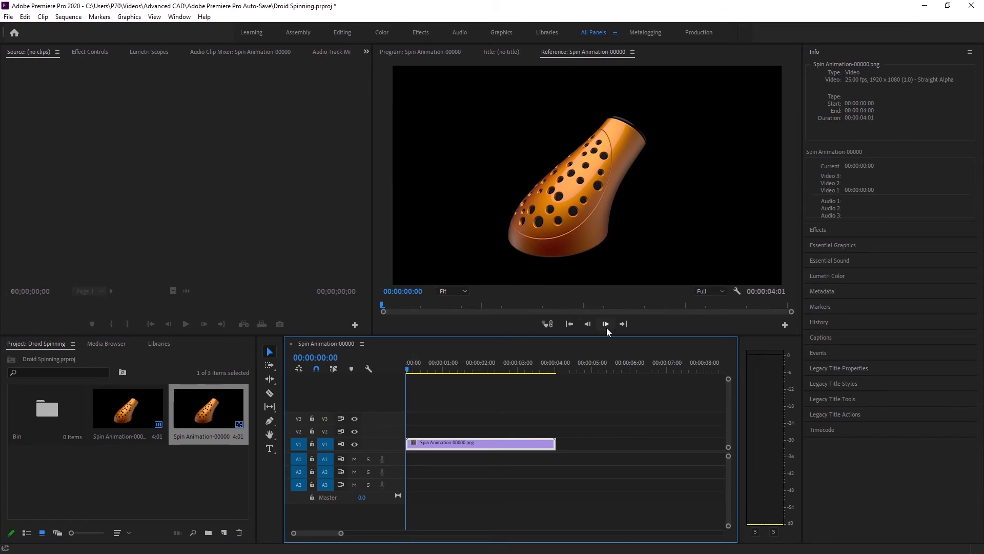
- Select the Spin Animation clip on the timeline and scrub the playhead to 00:00:00:18
click(436, 378)
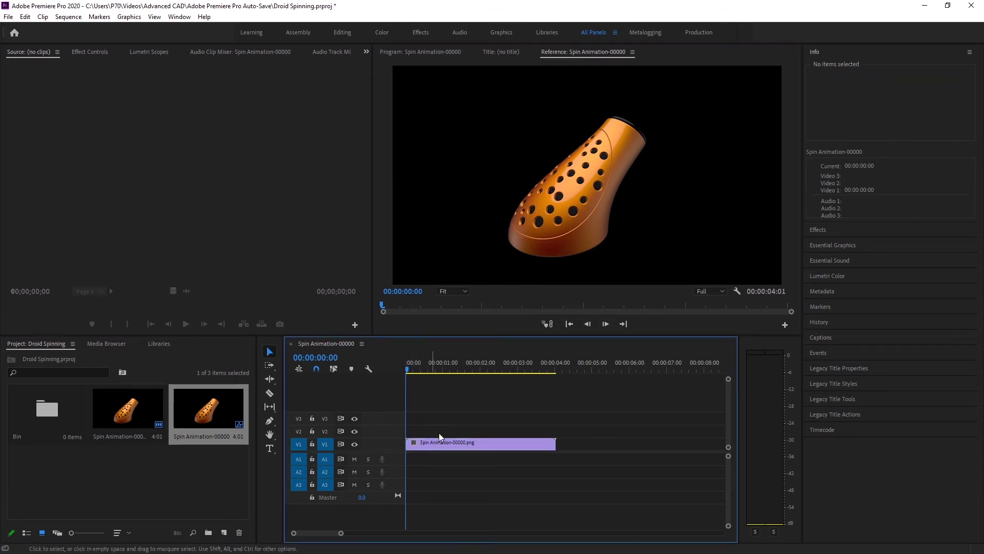
click(423, 445)
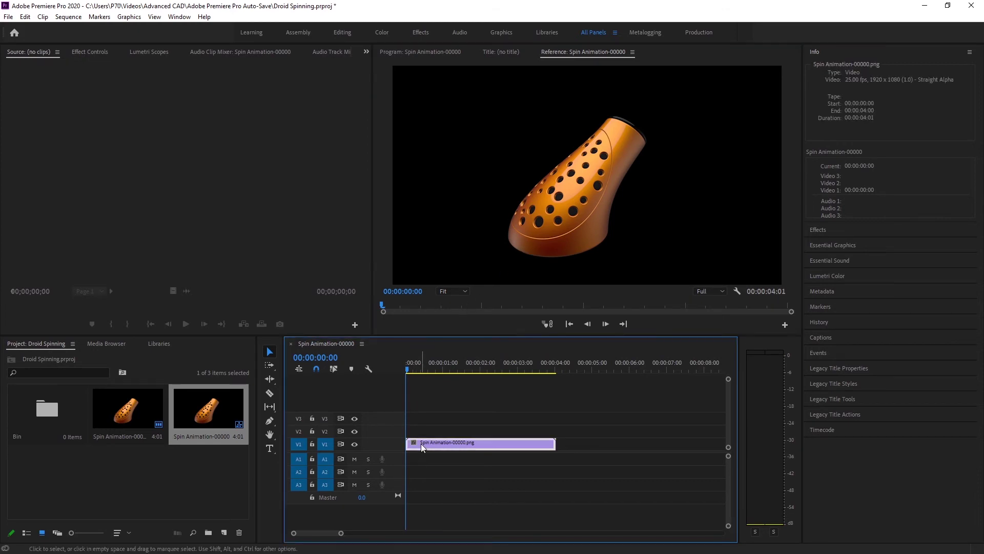
drag(409, 371, 433, 365)
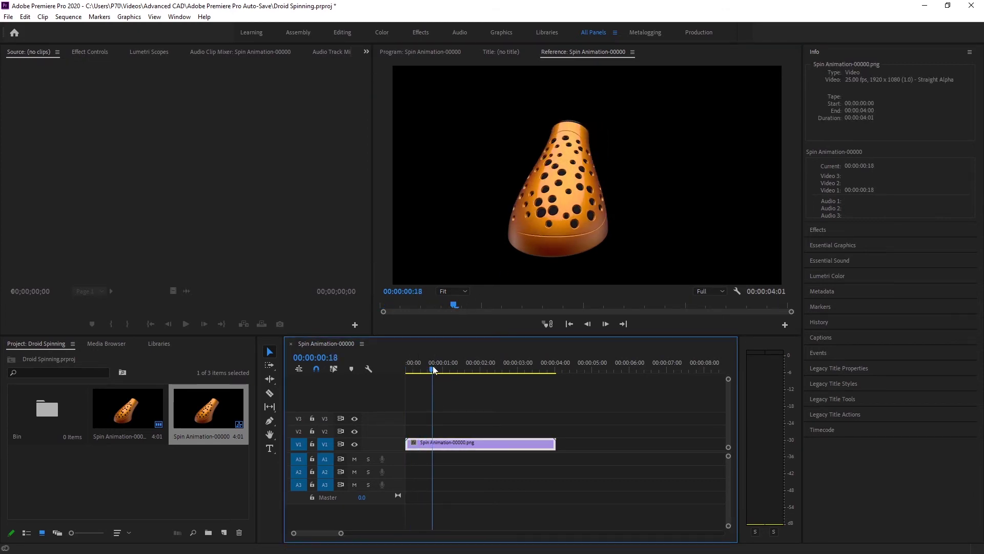
- Examine the properties of the Spin Animation-00000 sequence for its resolution and frame rate, and close them
right_click(414, 441)
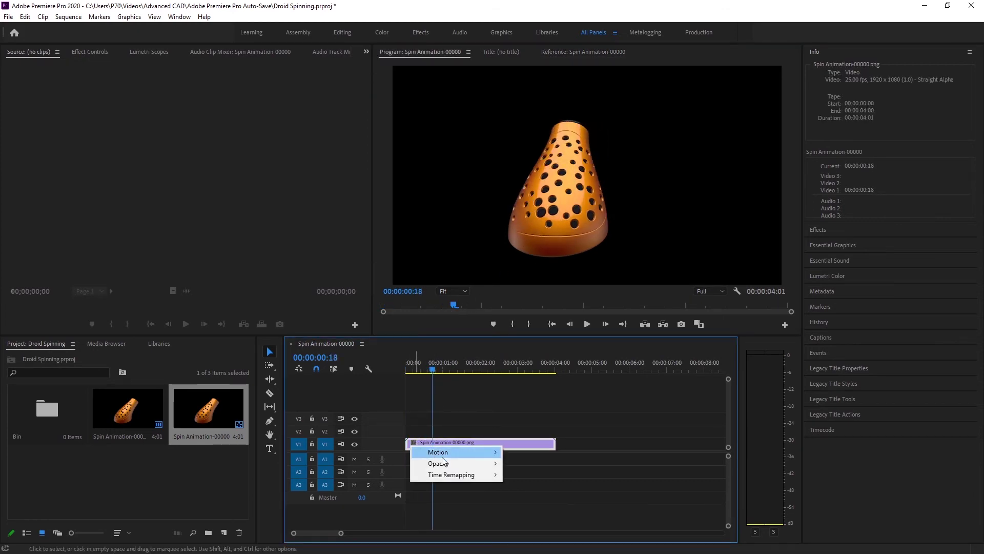
right_click(232, 422)
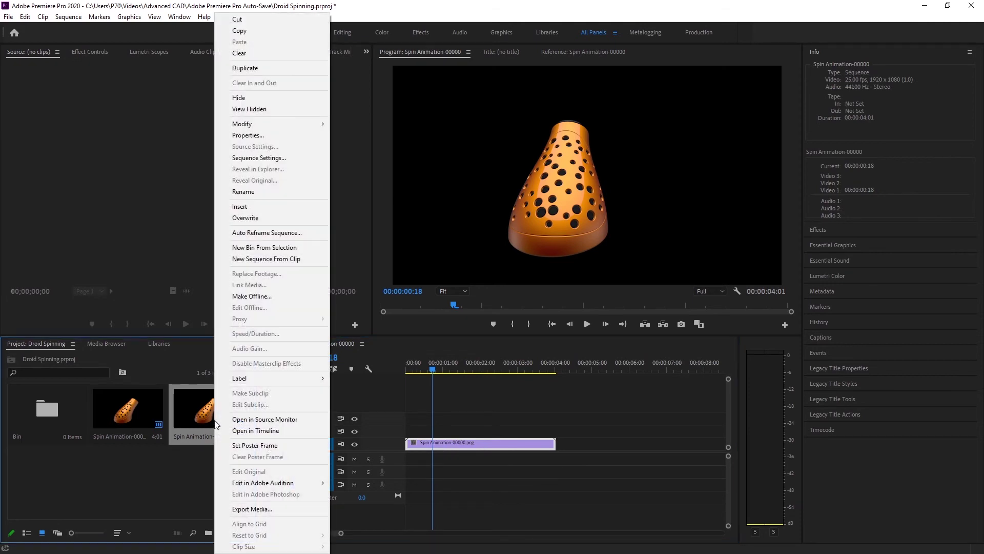
click(287, 134)
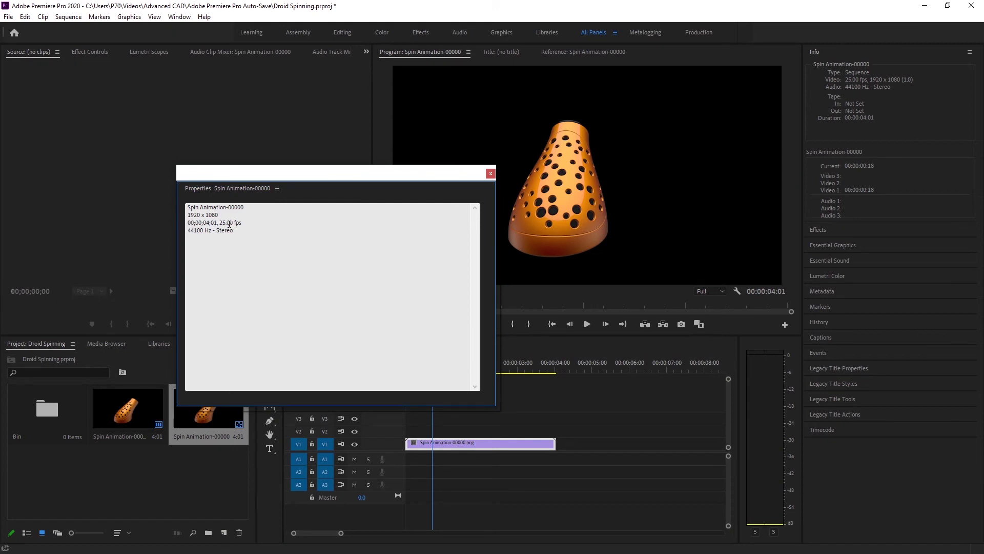
click(490, 174)
- Move the playhead back to 00:00:00:03 and try to play the sequence in the Program monitor
click(468, 52)
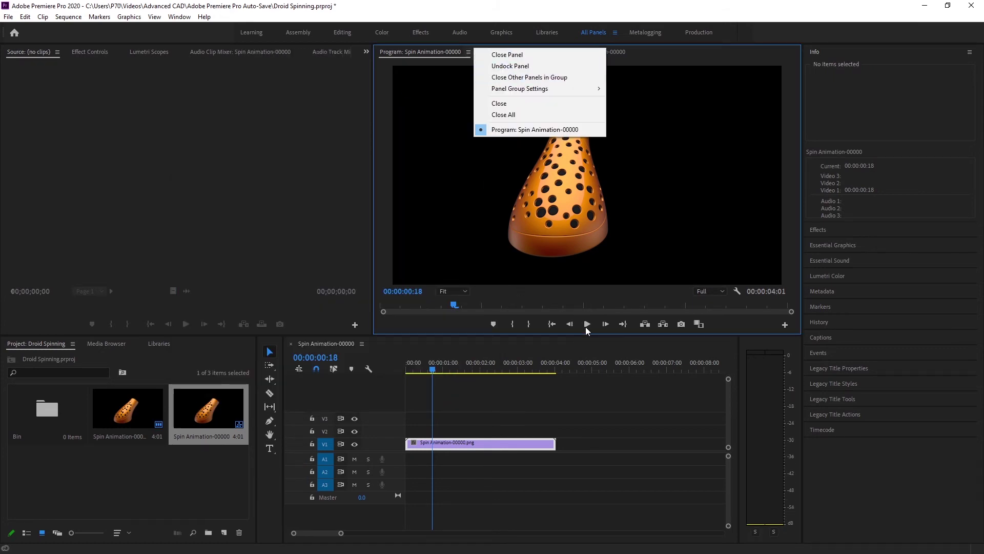
click(509, 416)
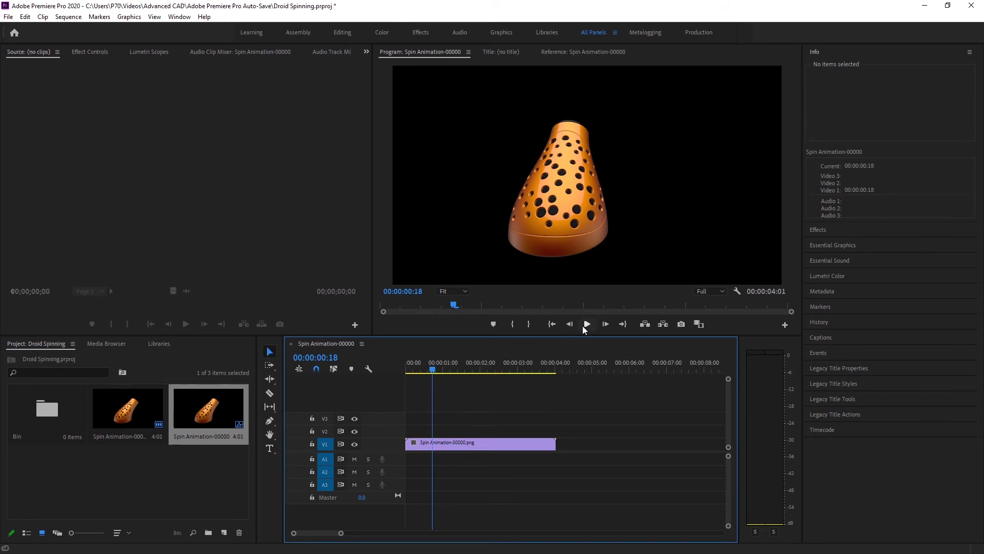
mouse_move(421, 361)
mouse_down()
mouse_move(376, 368)
mouse_move(425, 365)
mouse_move(410, 365)
mouse_up()
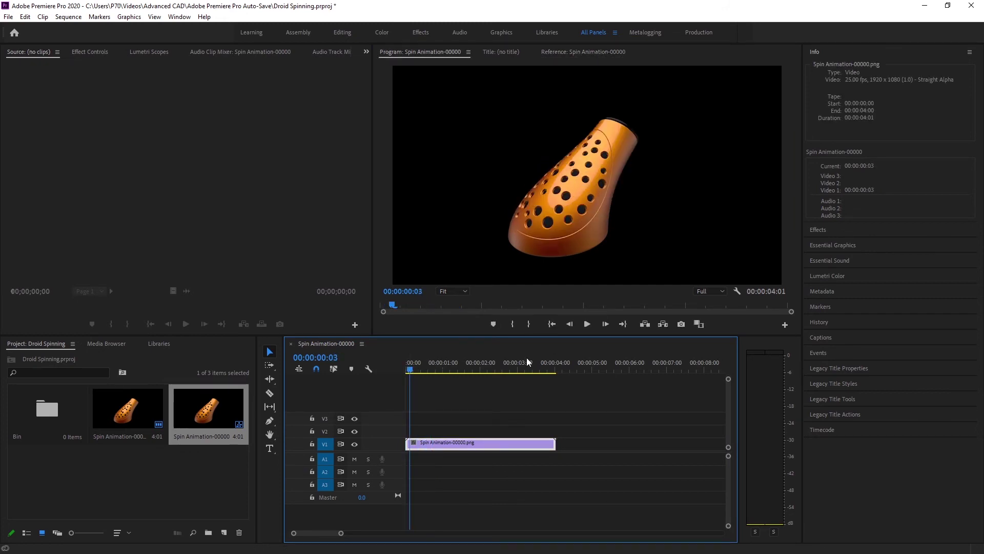
click(590, 325)
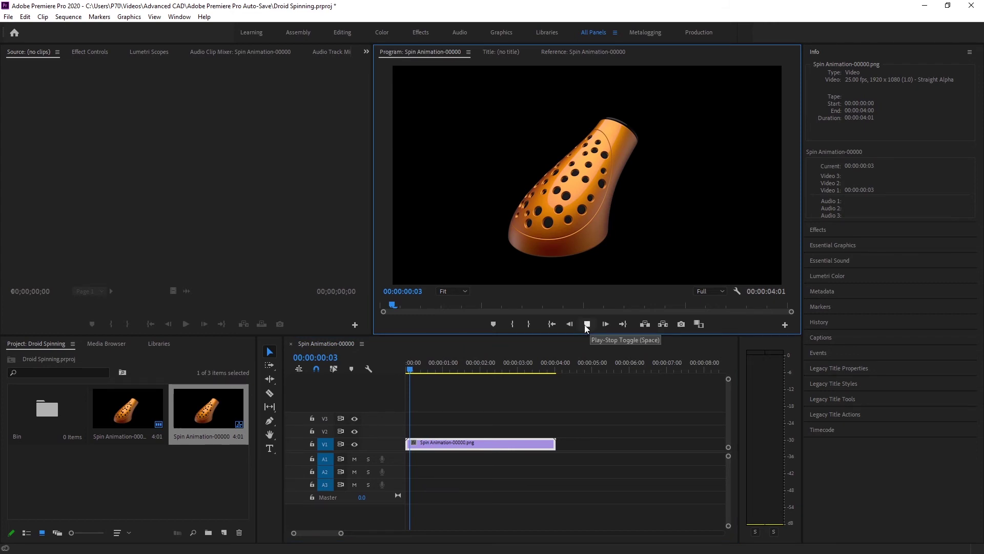
click(585, 325)
click(565, 327)
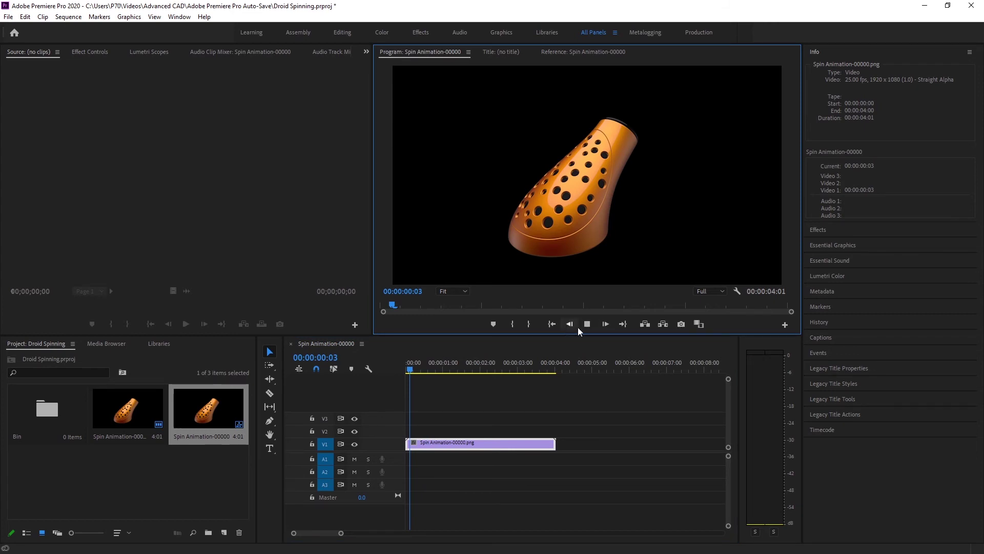
click(607, 324)
click(435, 459)
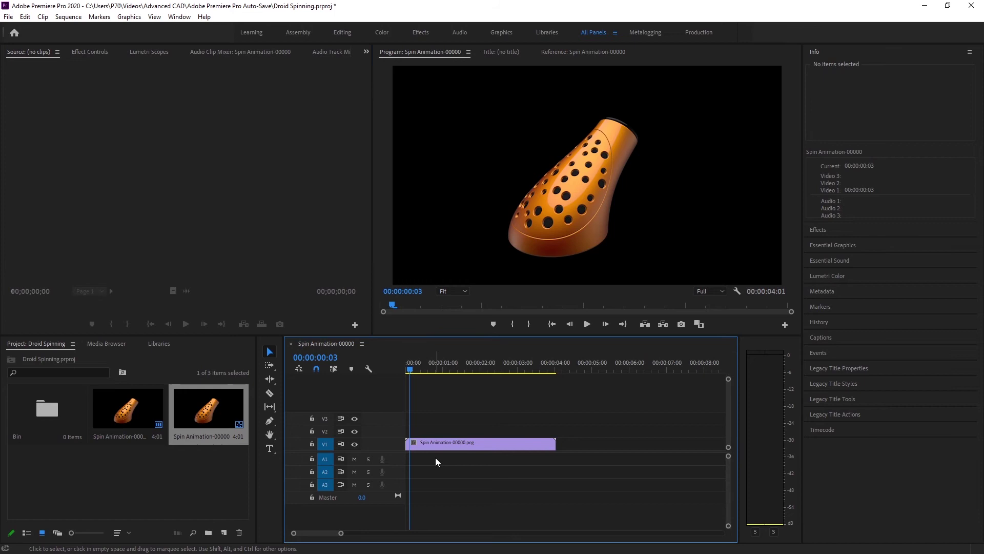
- Step the sequence forward frame by frame to 00:00:00:07, scrub to 00:00:01:24, and play the rotation to the end
click(585, 324)
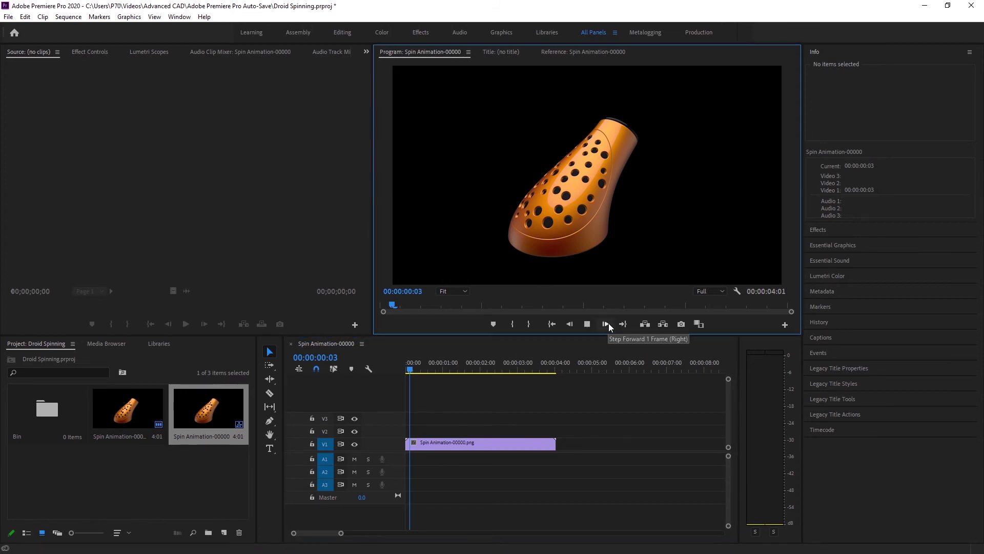
click(608, 324)
click(609, 324)
click(609, 324)
click(610, 325)
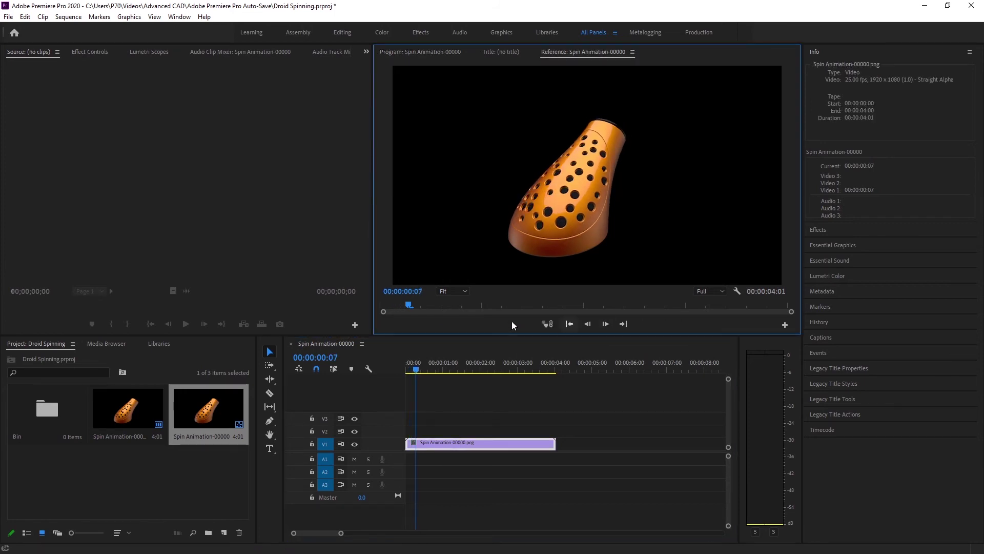
drag(408, 301, 582, 309)
click(591, 325)
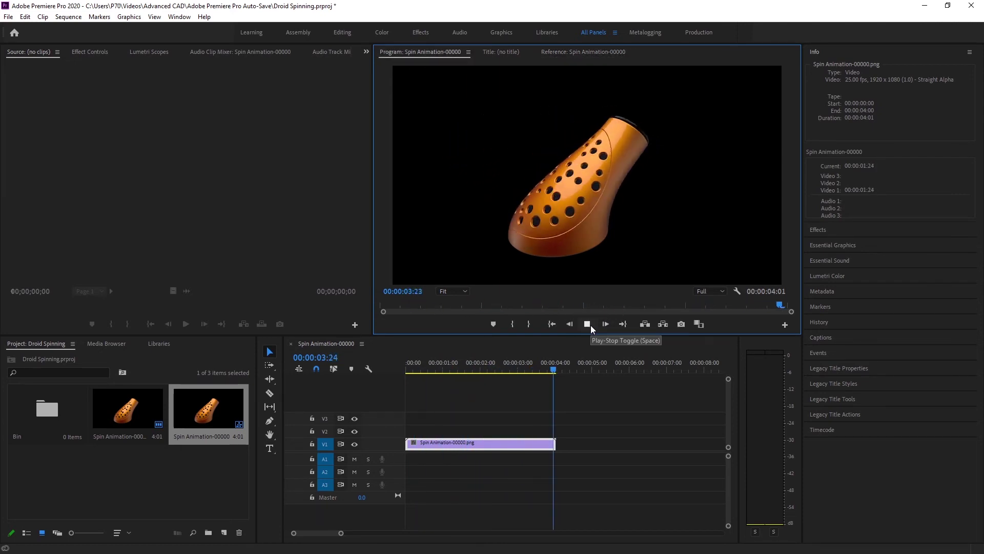
- Return to the start of the sequence and advance the rotation to 00:00:00:06 in the Reference monitor
click(567, 325)
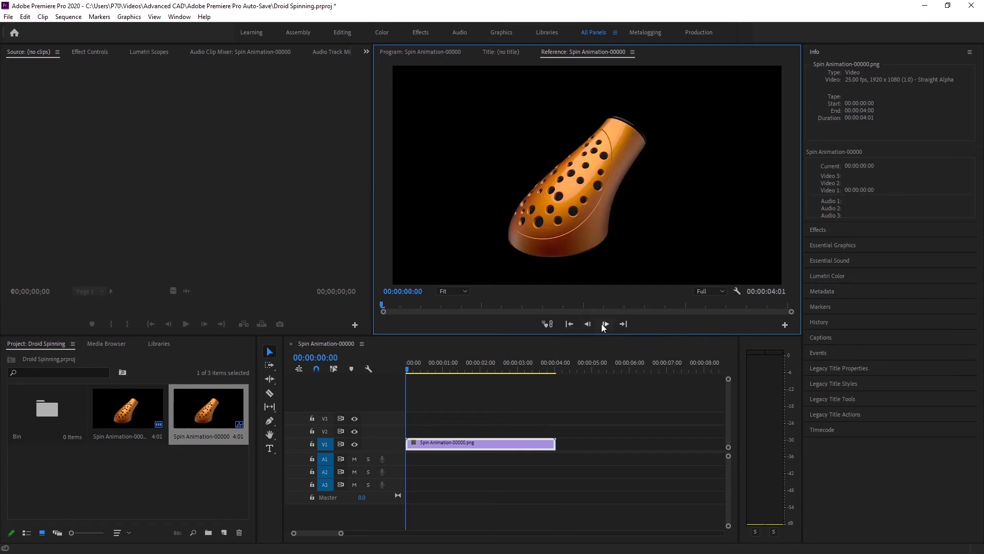
click(605, 324)
click(605, 324)
mouse_move(389, 305)
mouse_down()
mouse_move(427, 305)
mouse_move(396, 306)
mouse_move(406, 308)
mouse_up()
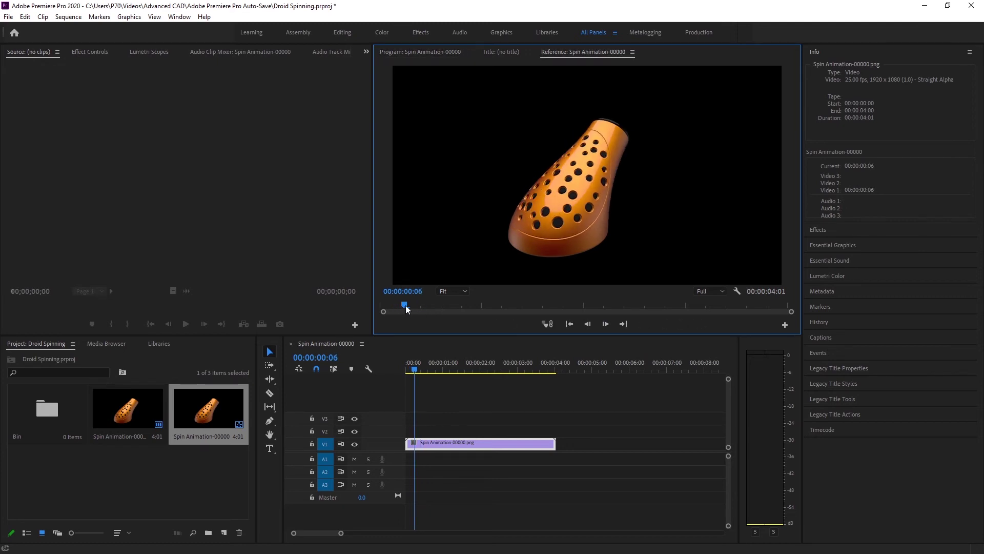
- Play the rotation from 00:00:02:02 in the Program monitor, and step back to 00:00:00:05 in the Reference monitor
click(429, 52)
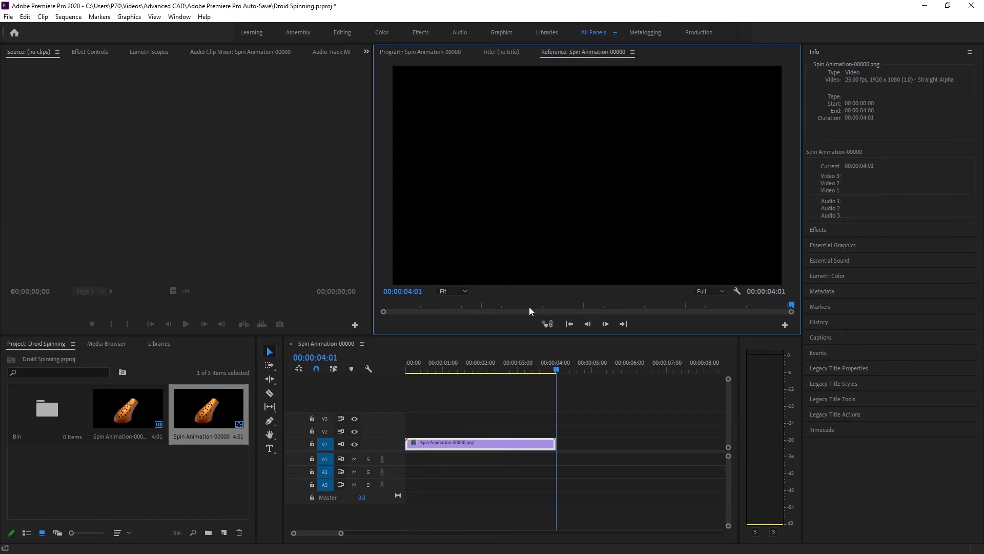
right_click(501, 364)
click(482, 365)
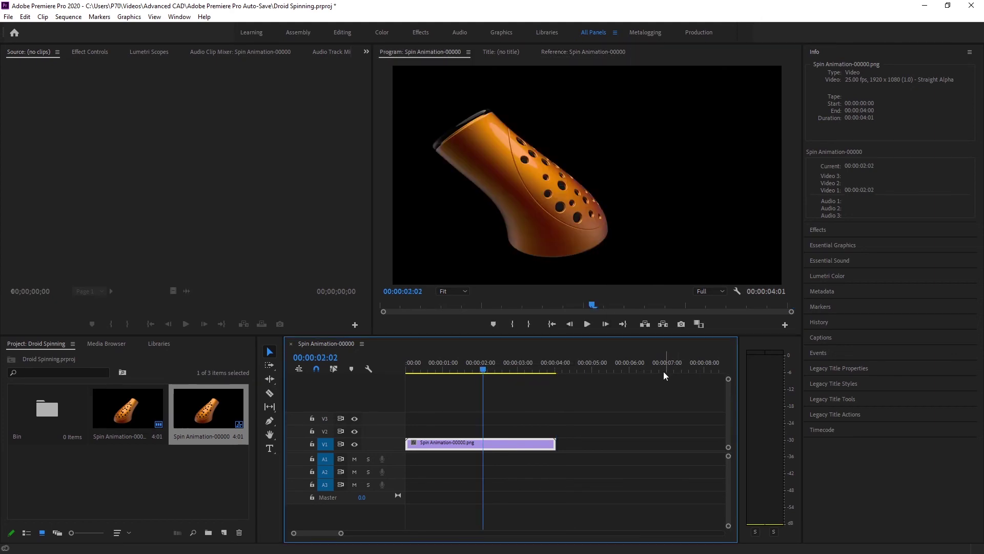
drag(339, 533, 528, 515)
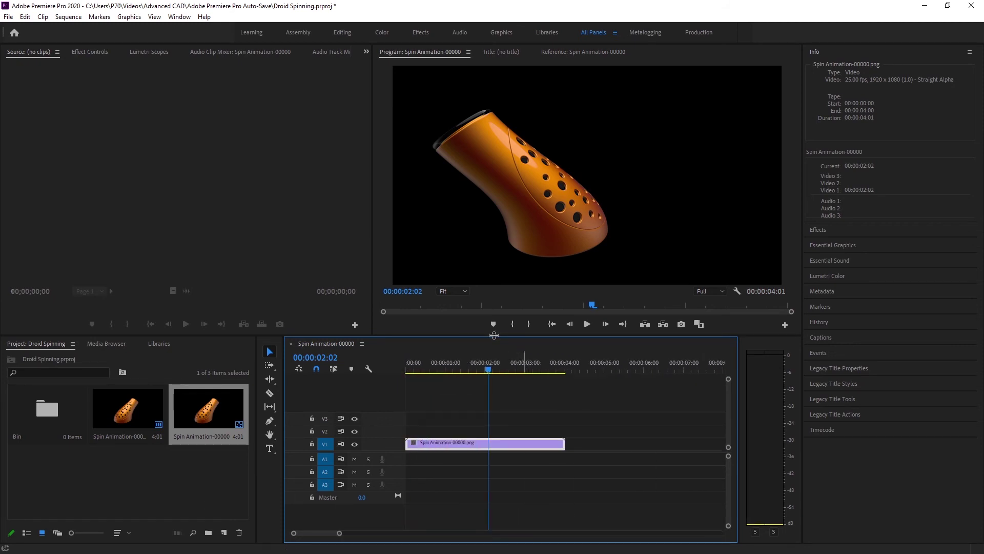
click(587, 324)
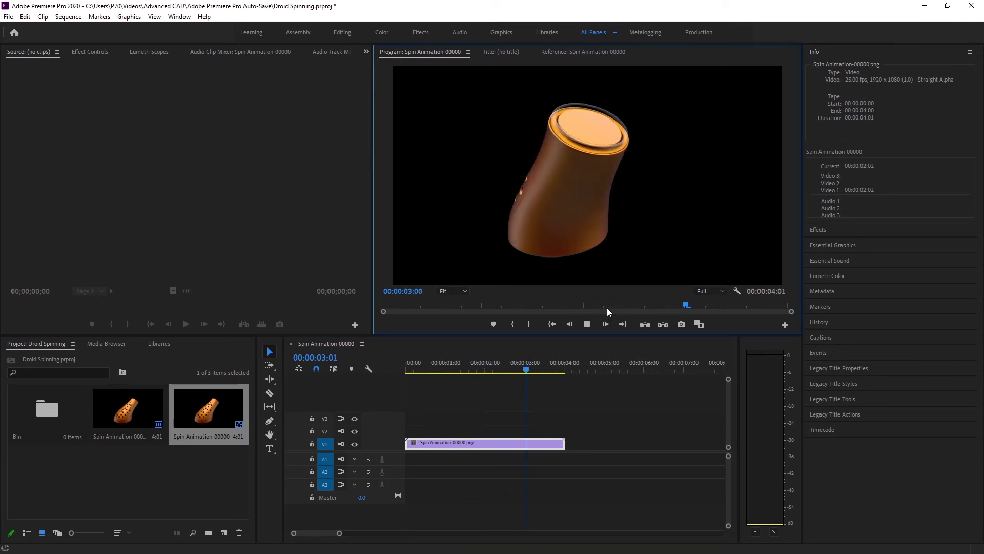
drag(405, 305, 432, 308)
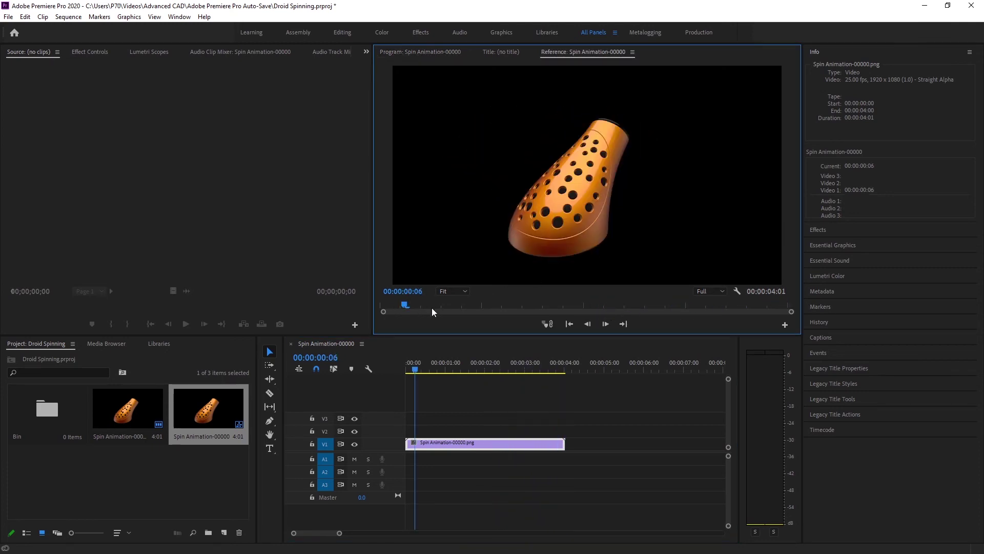
click(588, 323)
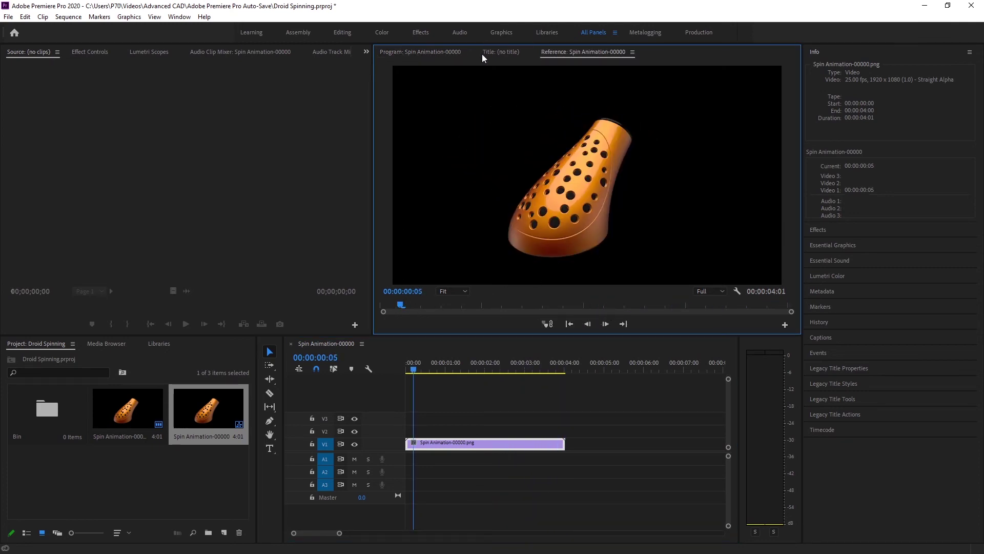
- Switch back to the Program monitor and try to play the rotation from 00:00:00:05
click(484, 53)
click(445, 53)
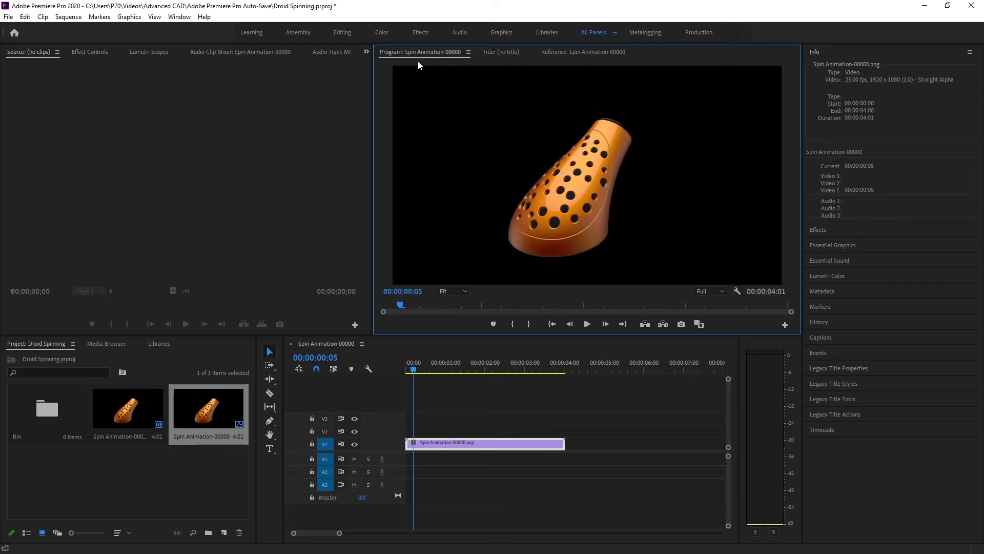
click(587, 323)
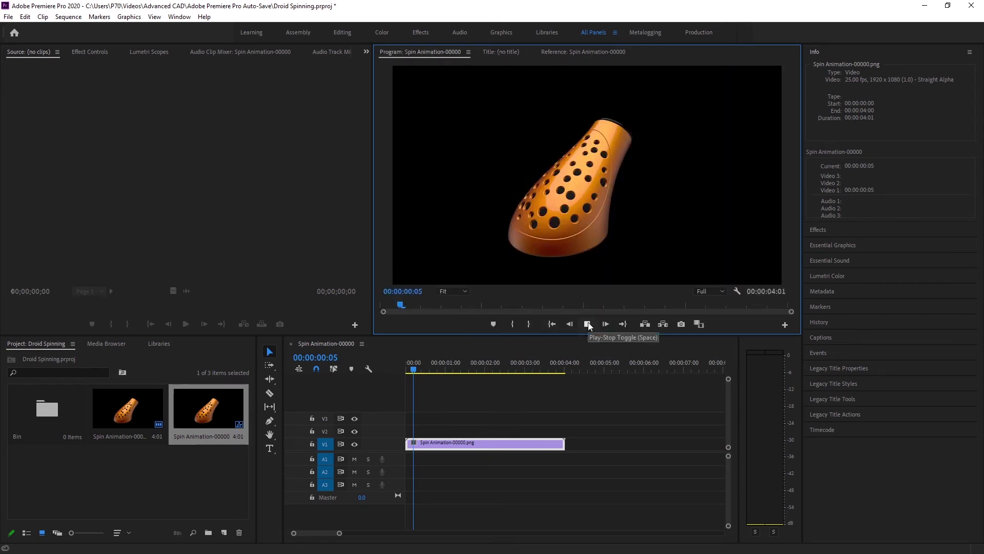
click(587, 323)
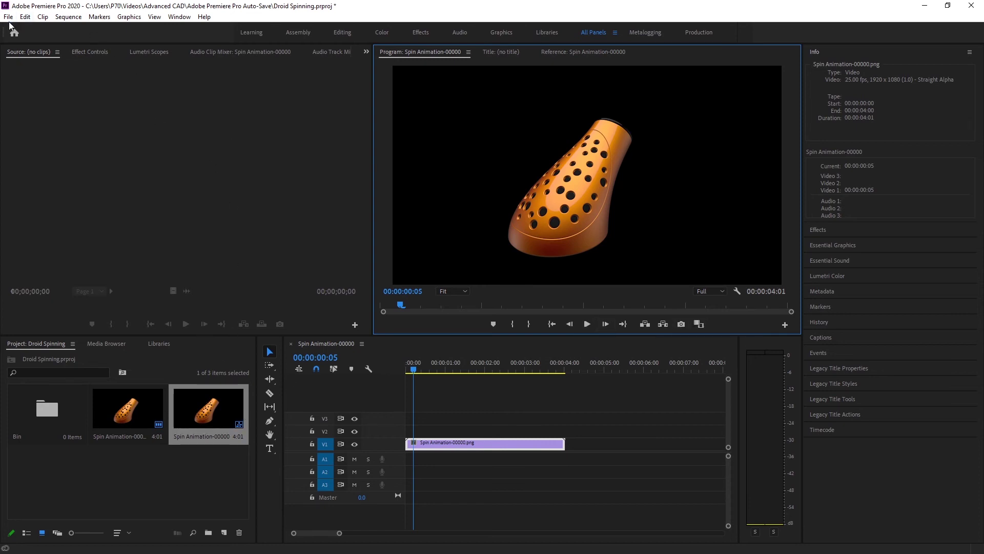
click(25, 19)
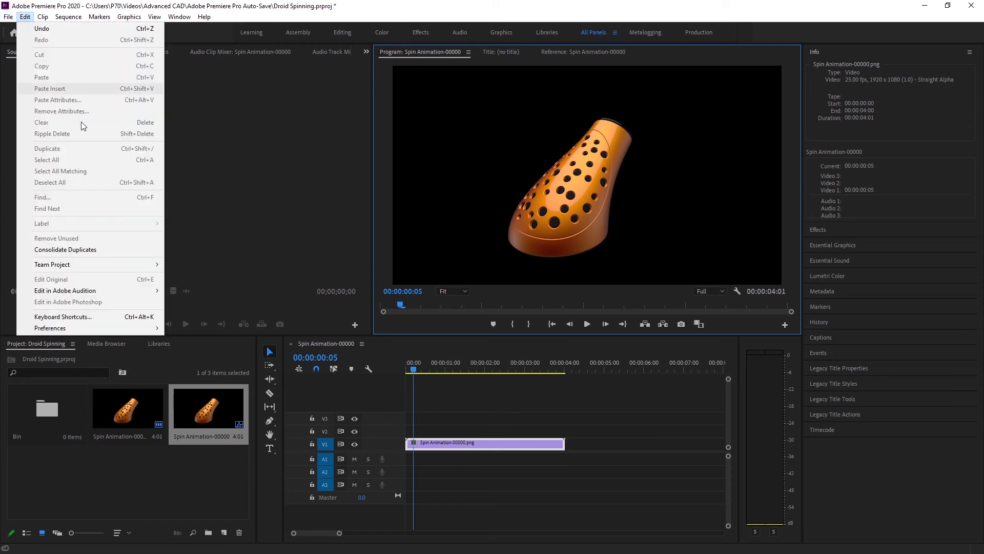
mouse_move(86, 266)
click(441, 61)
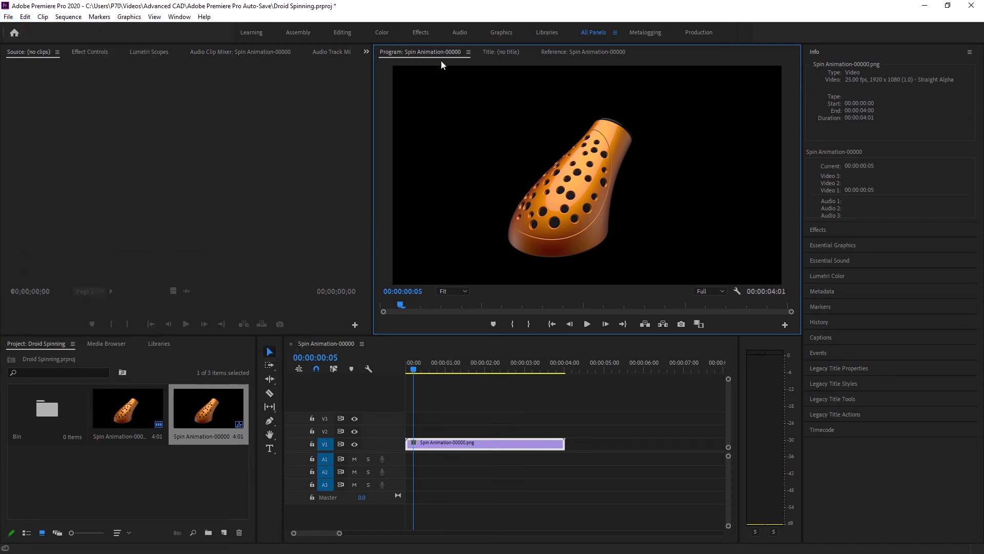
- Make the Spin Animation-00000 sequence active in the timeline and open its media export settings
click(430, 445)
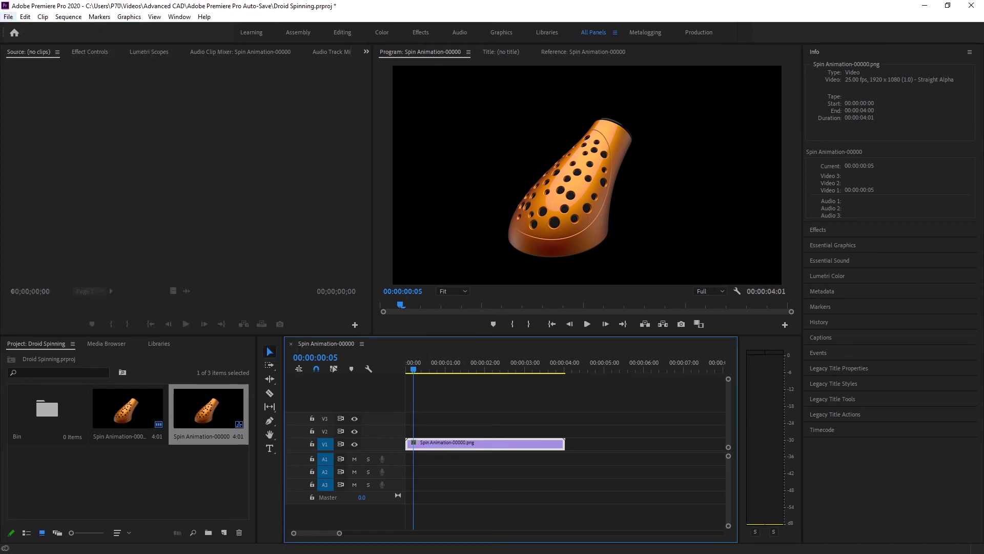
key(ctrl+m)
click(9, 11)
click(21, 18)
click(19, 18)
drag(74, 5, 75, 25)
double_click(75, 24)
click(8, 16)
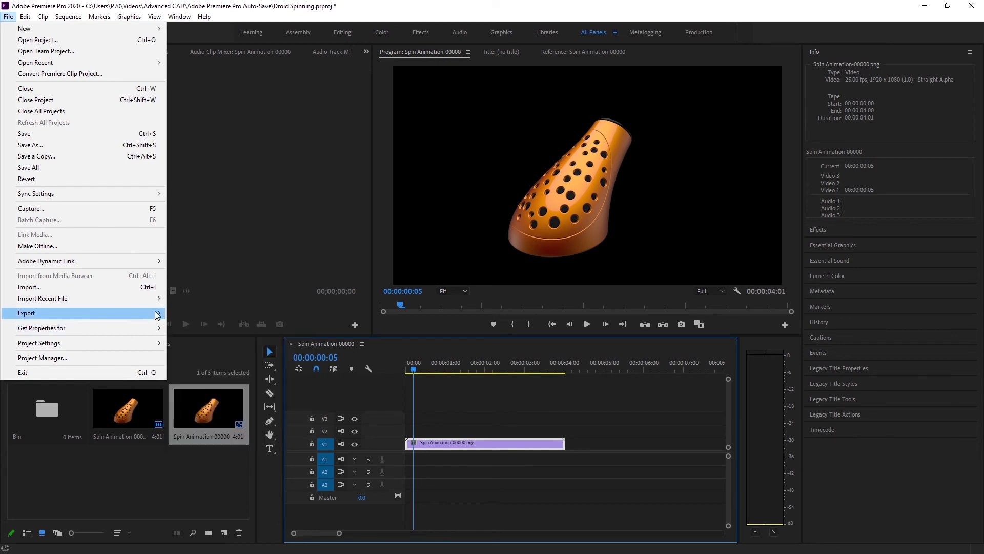
mouse_move(156, 314)
click(213, 311)
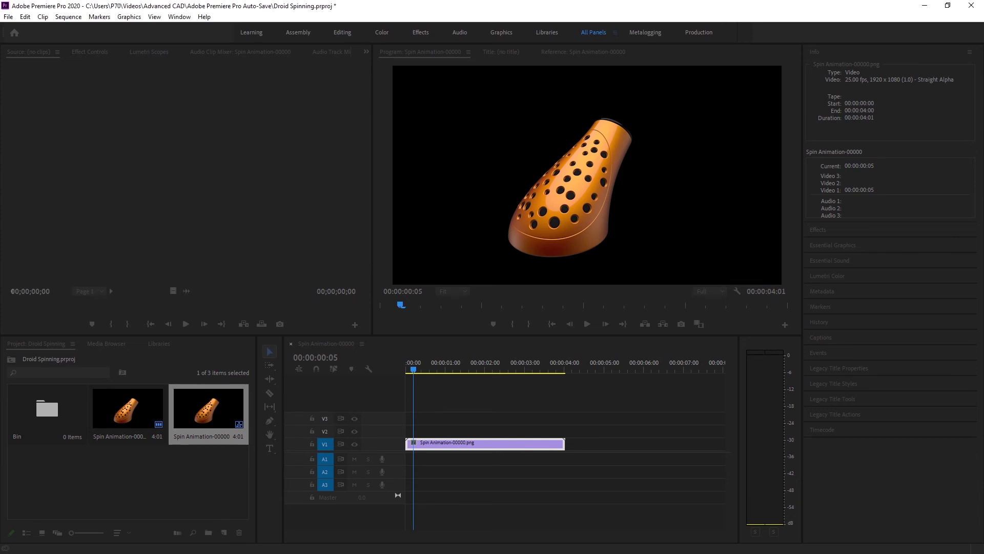
key(ctrl+m)
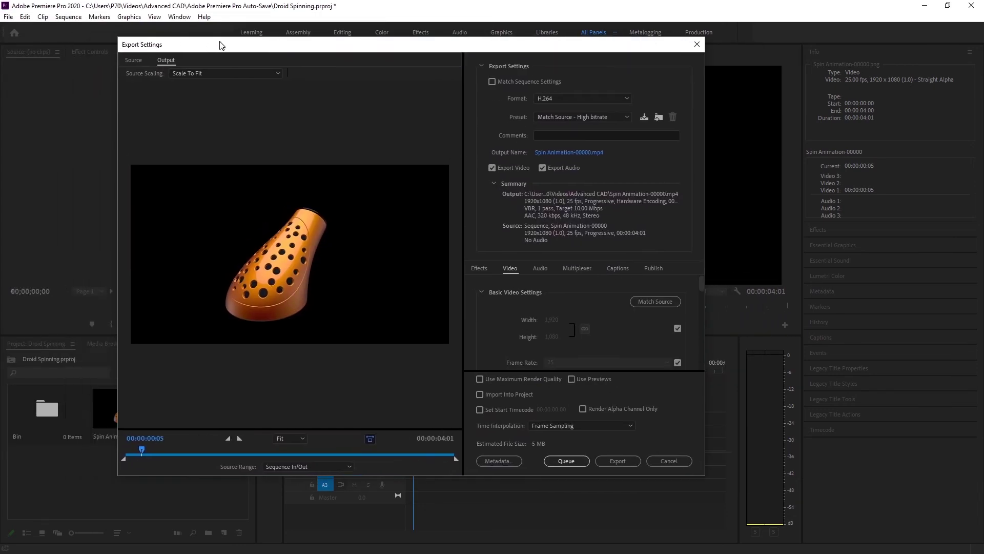
- Move the export preview to 00:00:00:00 and keep the H.264 format with the Match Source - High bitrate preset
drag(142, 454, 90, 429)
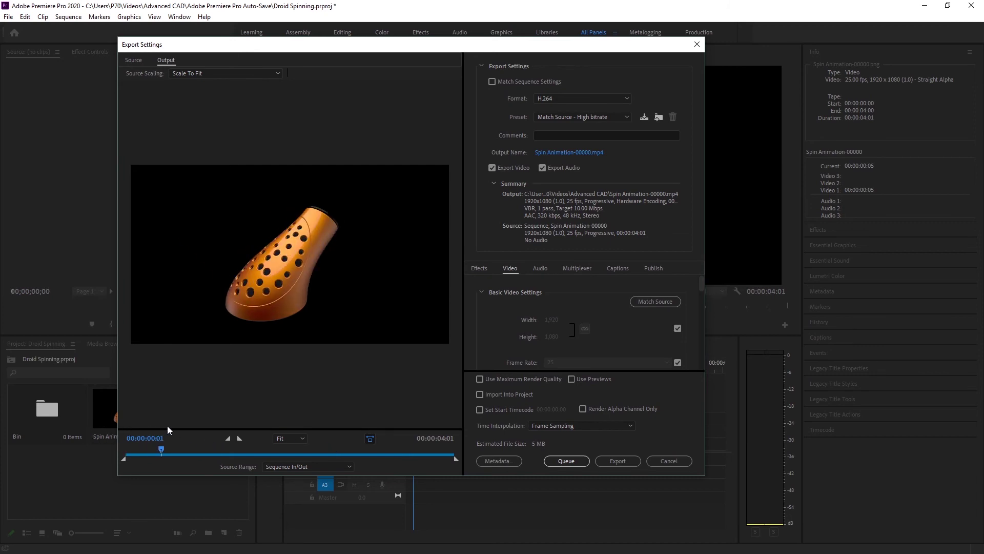
drag(168, 426, 100, 424)
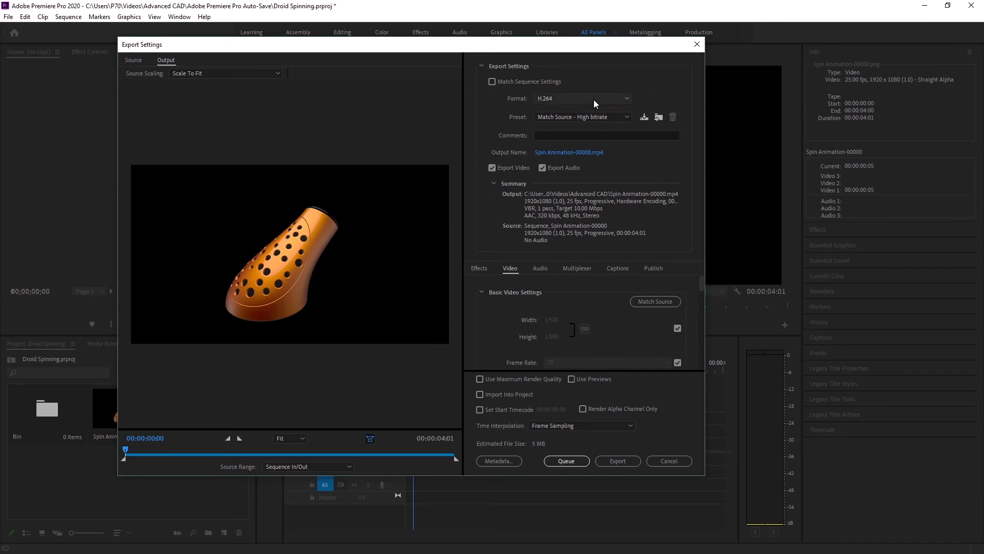
click(580, 97)
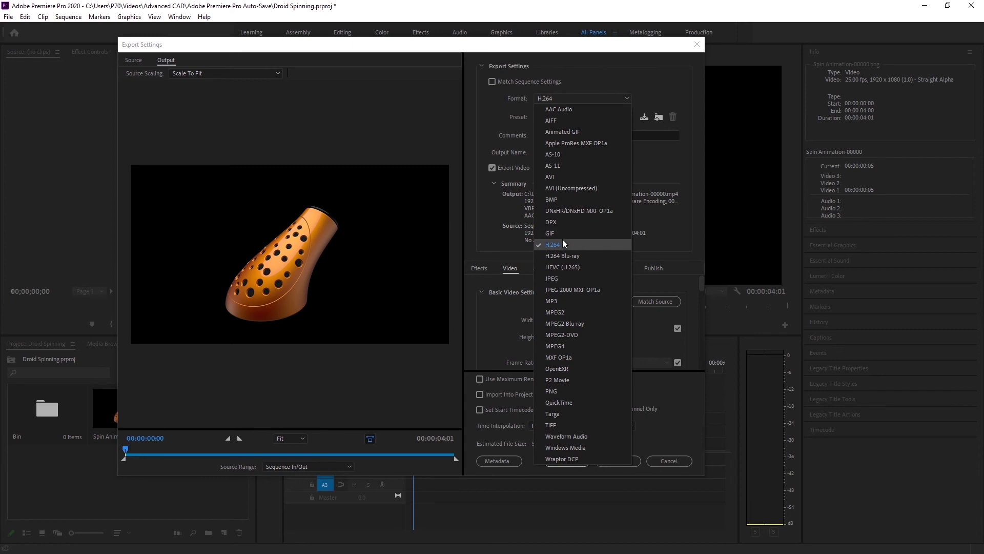
click(561, 238)
click(588, 118)
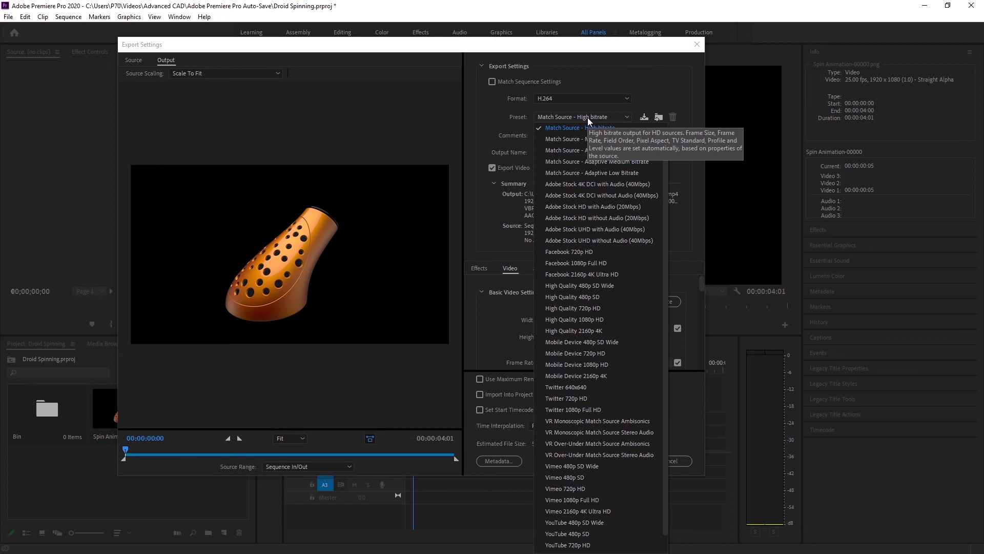
click(587, 118)
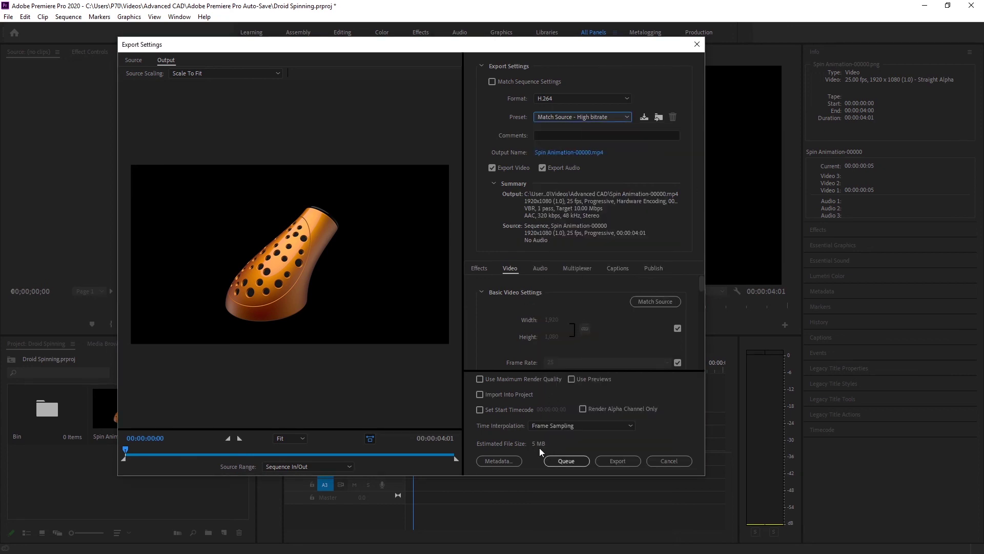
- Look through the video and audio export settings and enable Use Previews
scroll(494, 298, down, 4)
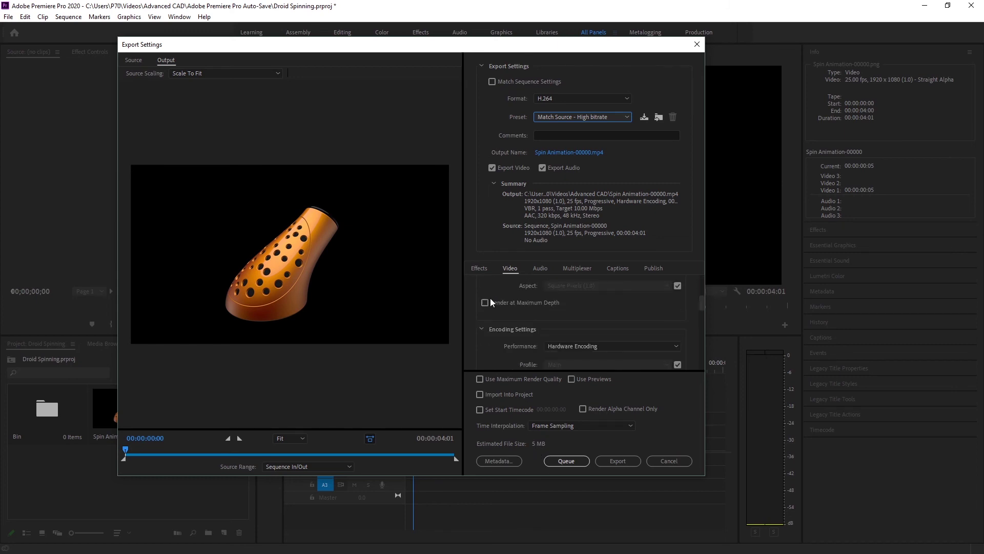
scroll(485, 302, down, 3)
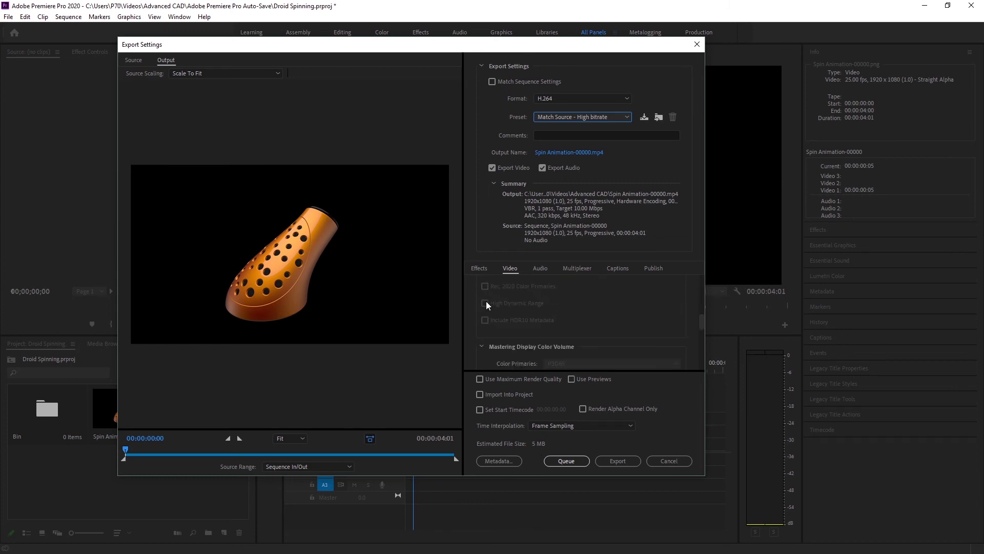
scroll(486, 303, down, 2)
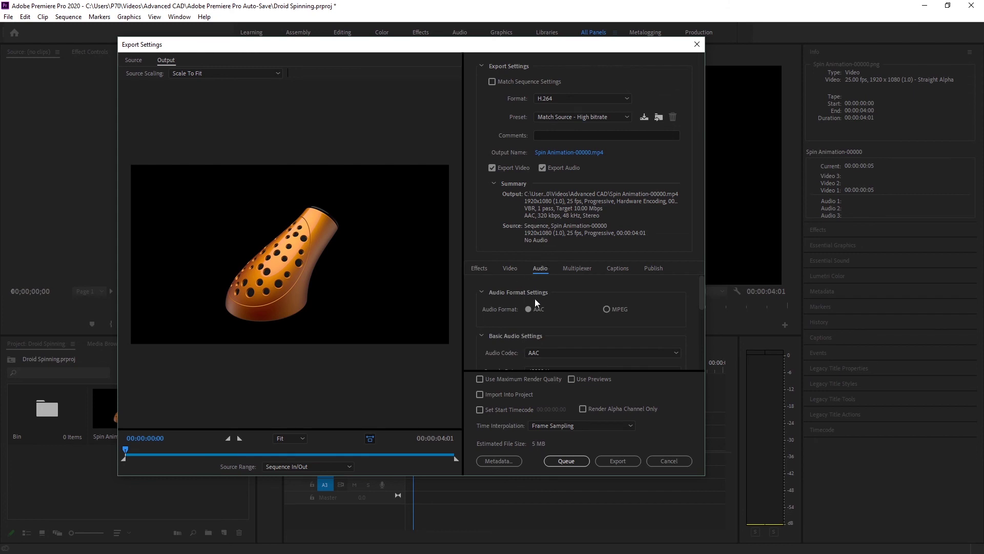
scroll(536, 303, down, 5)
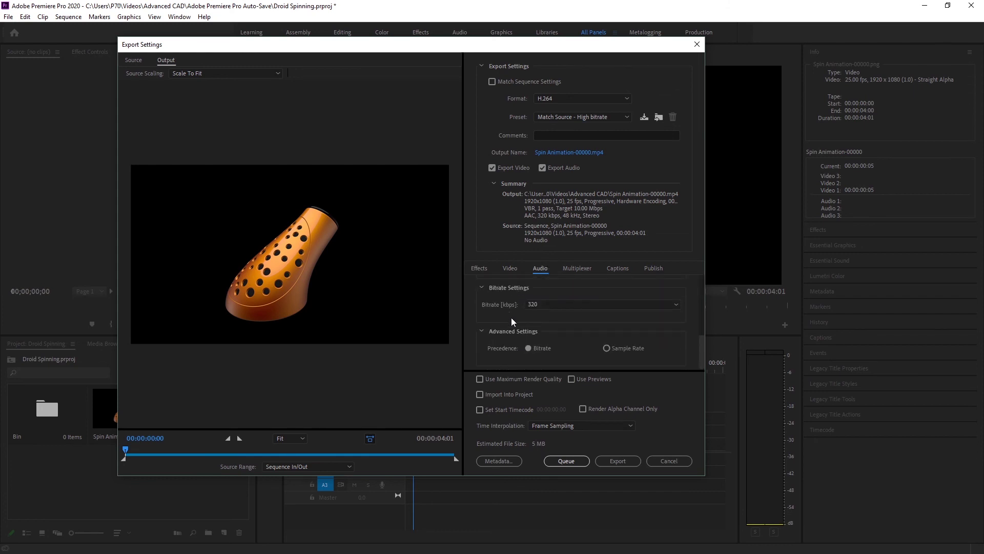
scroll(499, 323, up, 5)
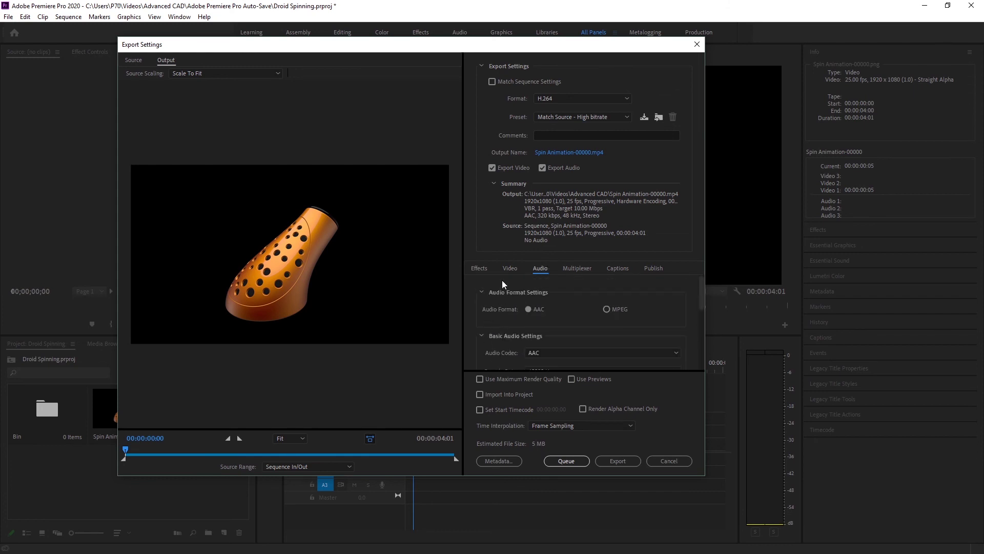
click(574, 380)
- Set the output to Spin Animation-00000.mp4 in the Desktop's Droid Render Video folder and export the video
click(588, 151)
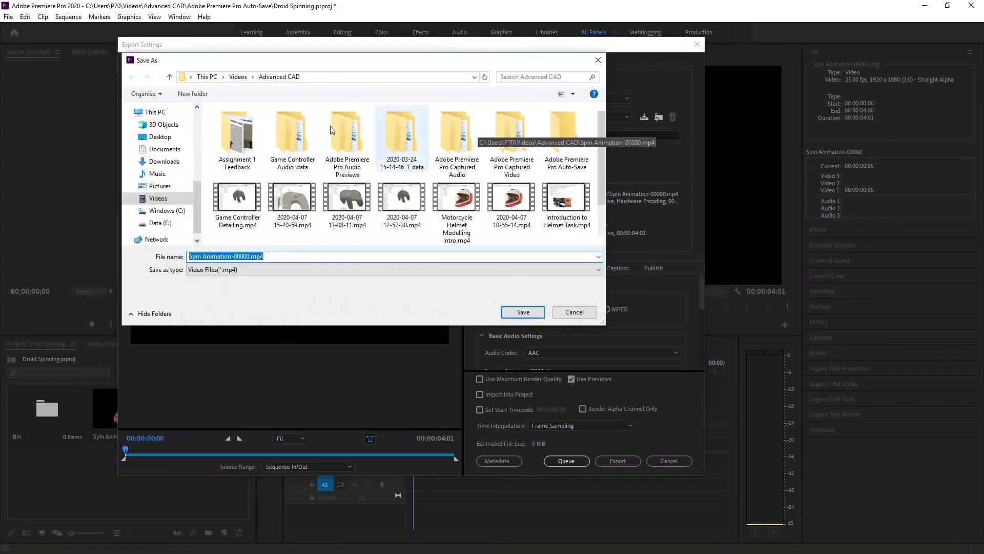
click(165, 149)
scroll(171, 156, up, 5)
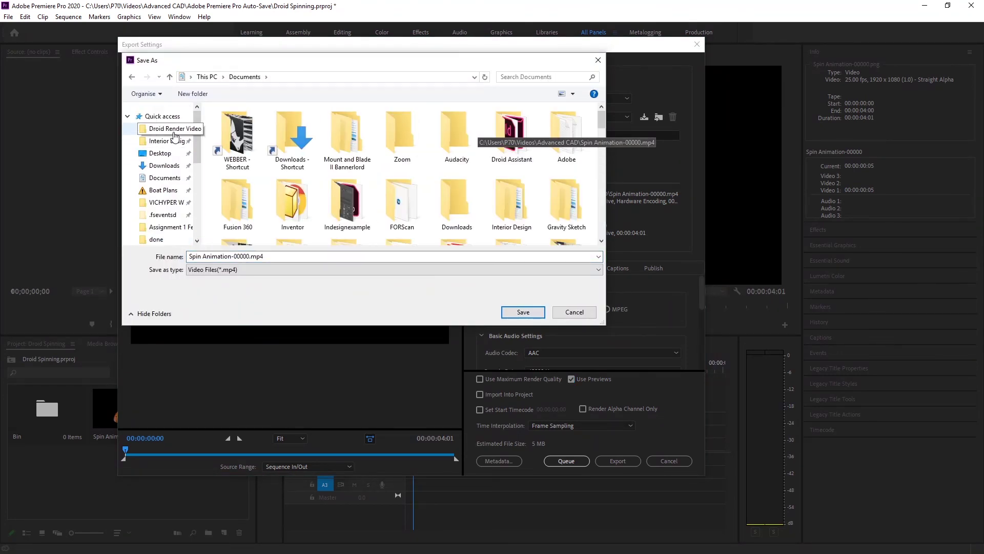
click(174, 135)
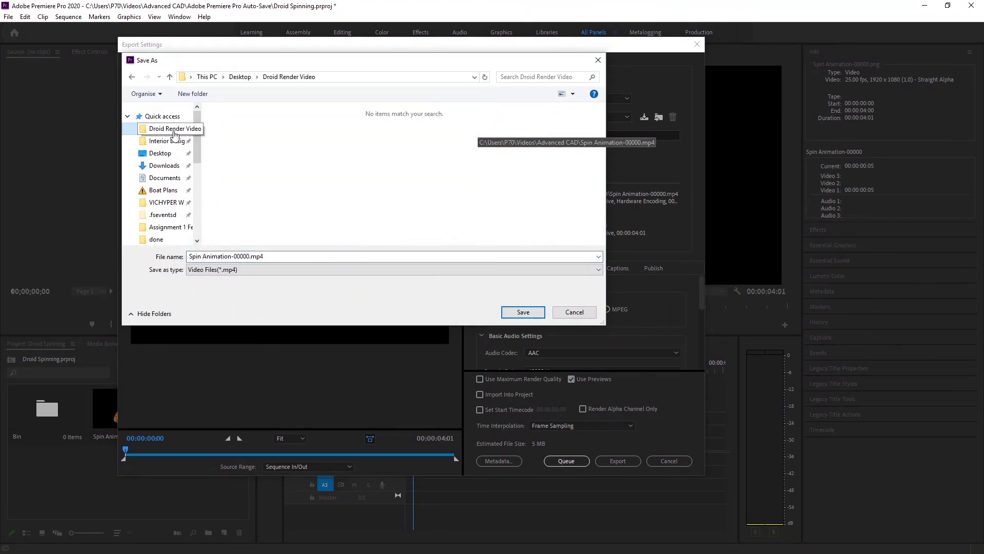
click(523, 312)
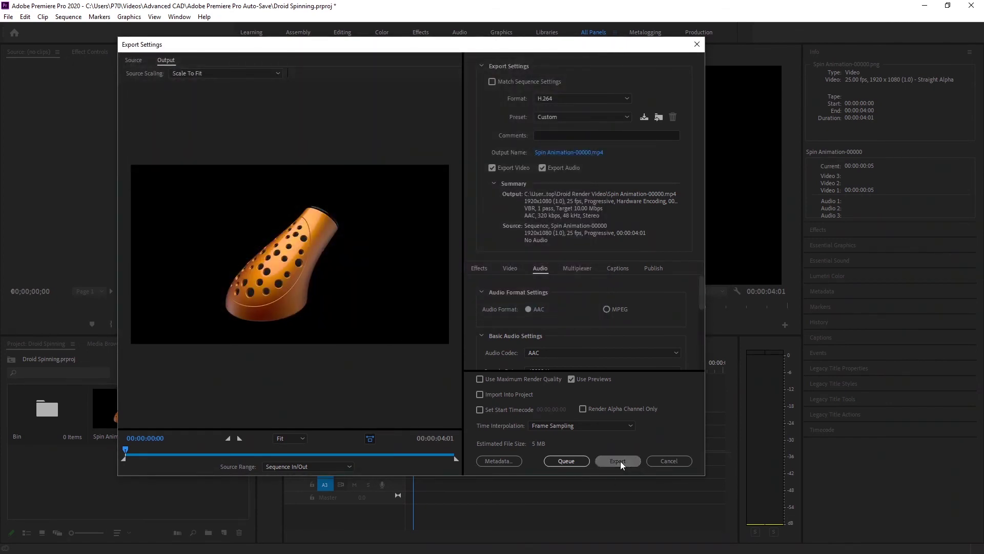
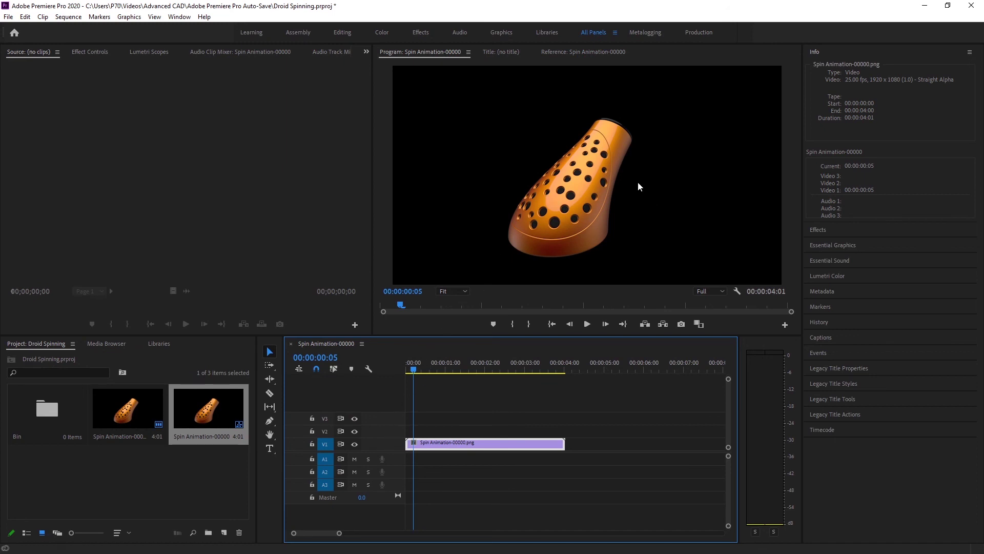
- Switch to the Droid Render Video folder in File Explorer and play the exported Spin Animation-00000.mp4
key(alt+Tab)
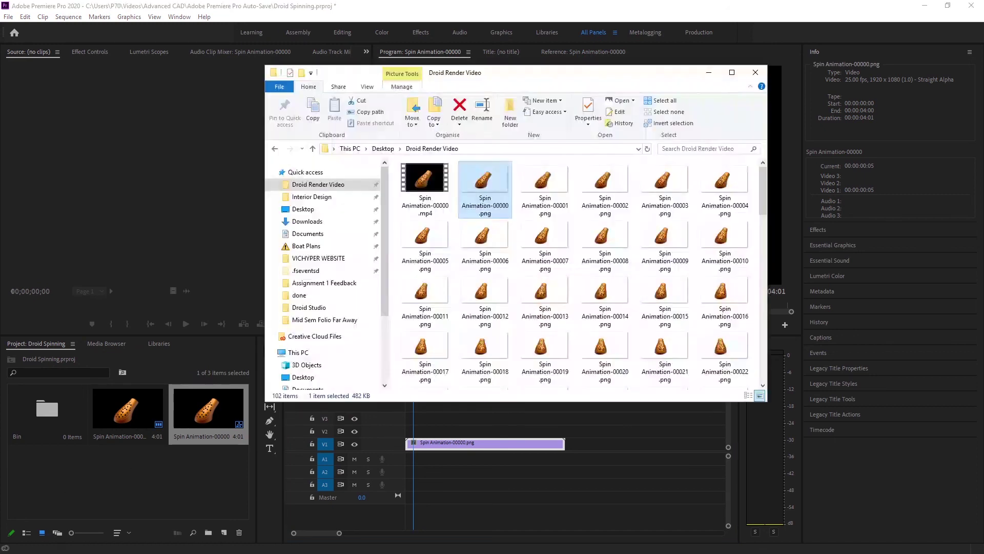
double_click(427, 183)
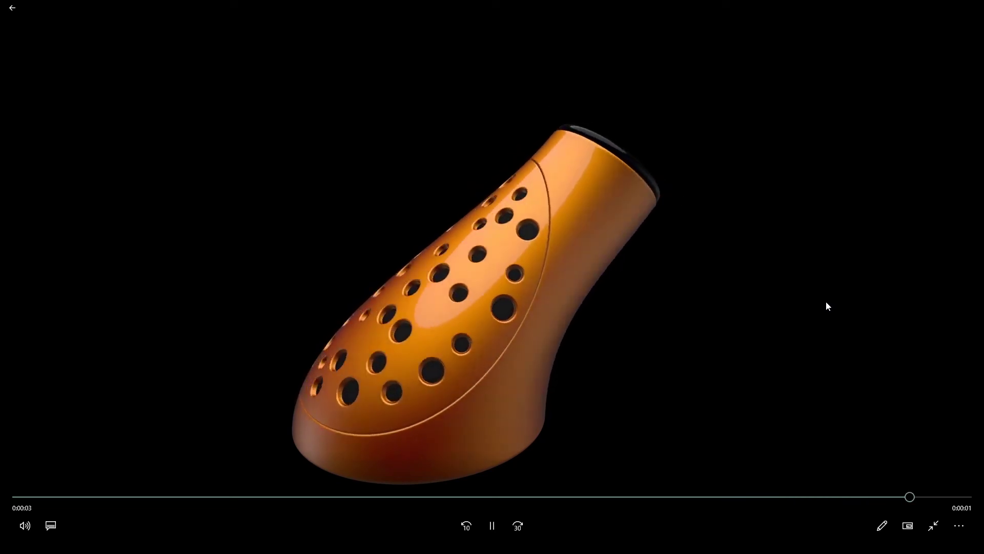
click(492, 533)
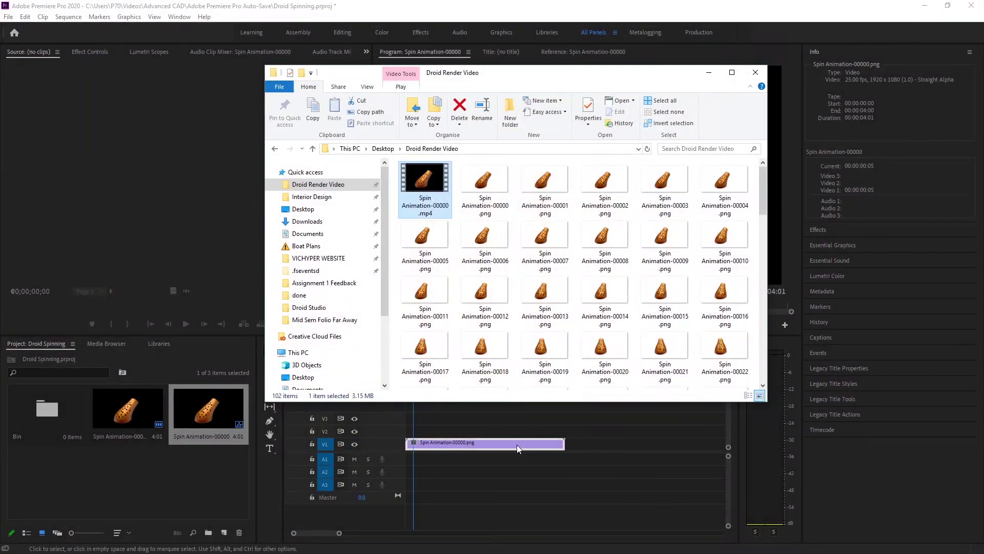
- Return to Premiere Pro, apply the Levels video effect to the Spin Animation-00000.png clip on V1, and show its effect controls
click(517, 443)
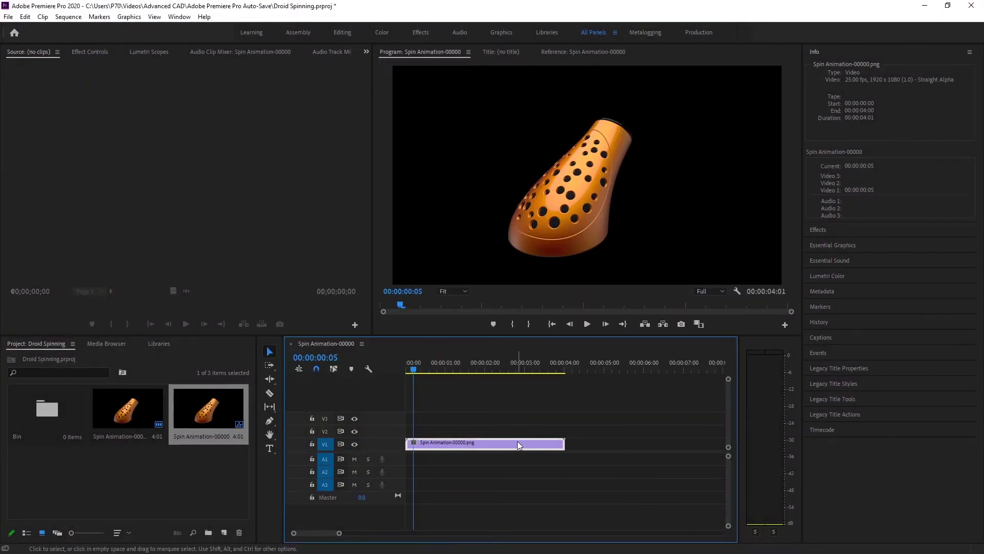
right_click(480, 438)
click(472, 409)
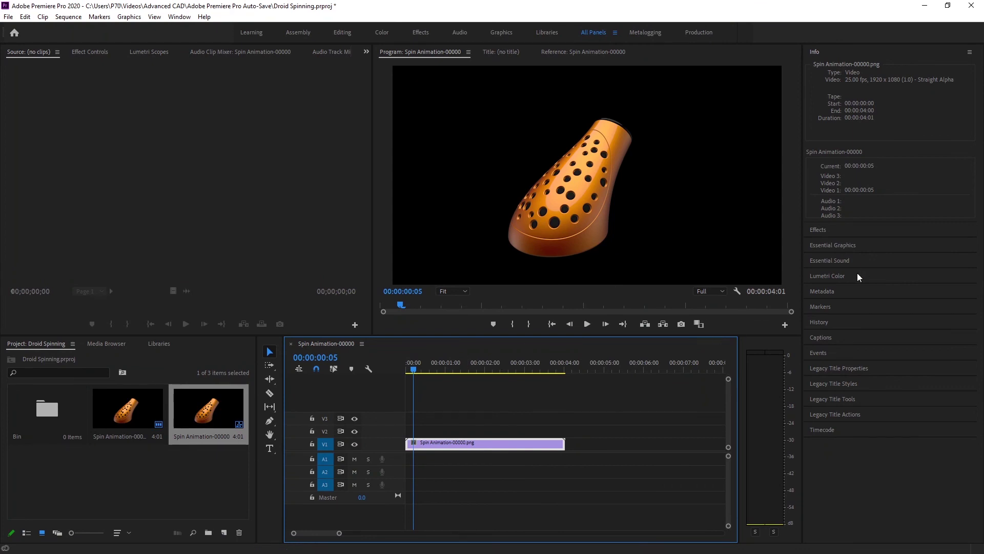
click(839, 230)
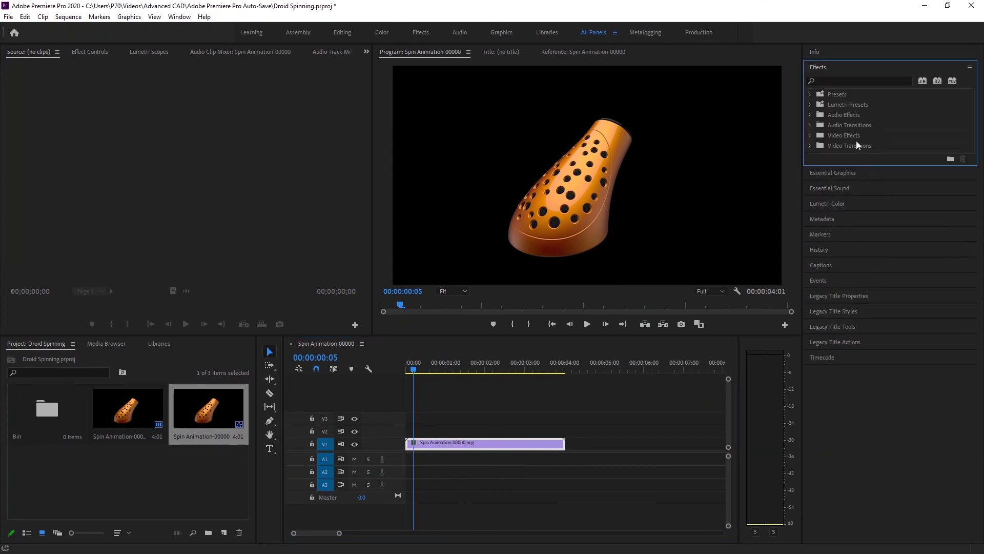
click(811, 135)
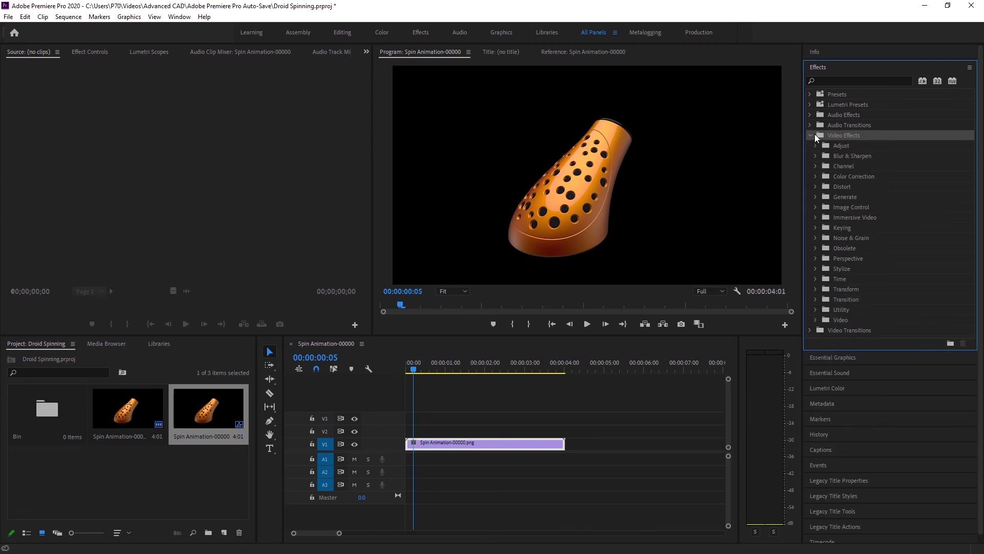
click(819, 144)
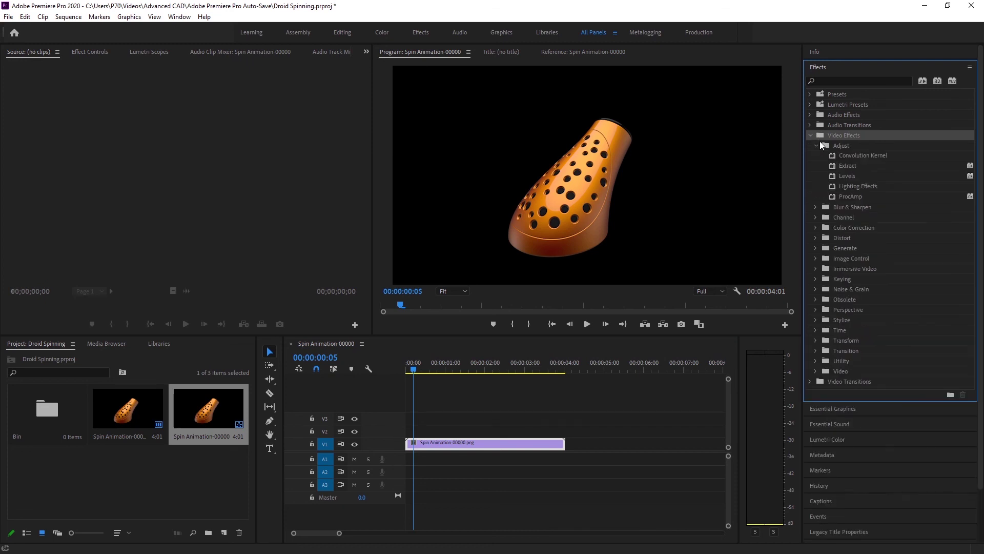
click(841, 177)
right_click(841, 177)
key(Escape)
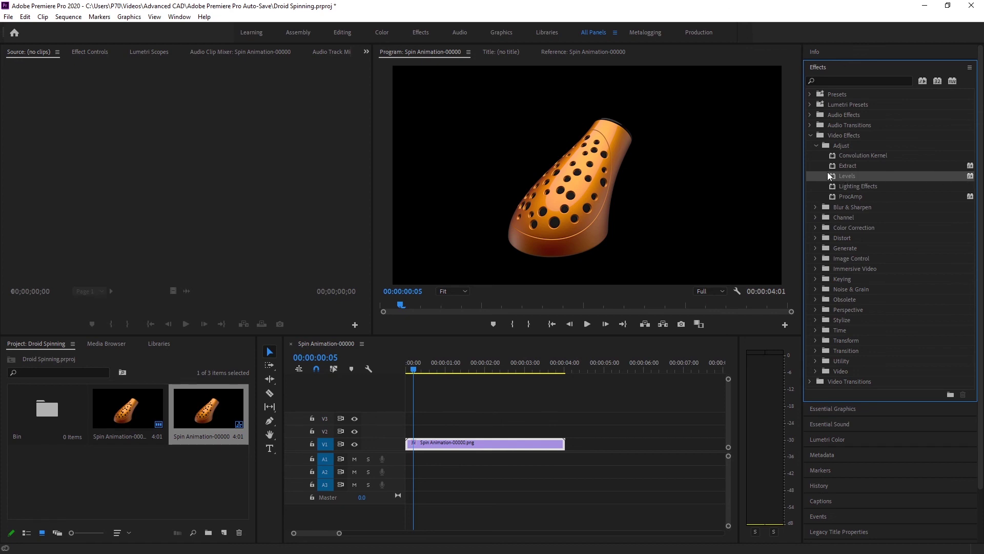
drag(850, 177, 485, 446)
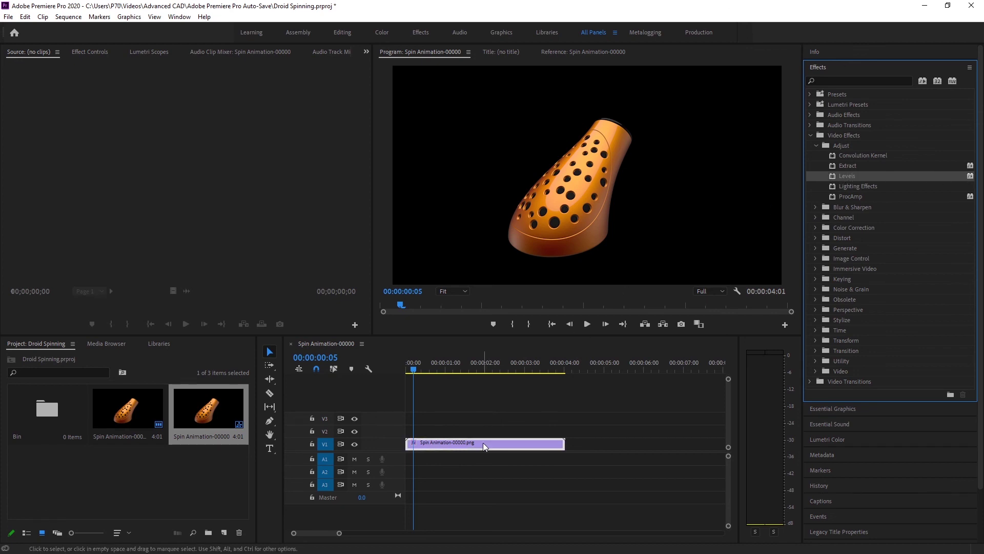
click(89, 52)
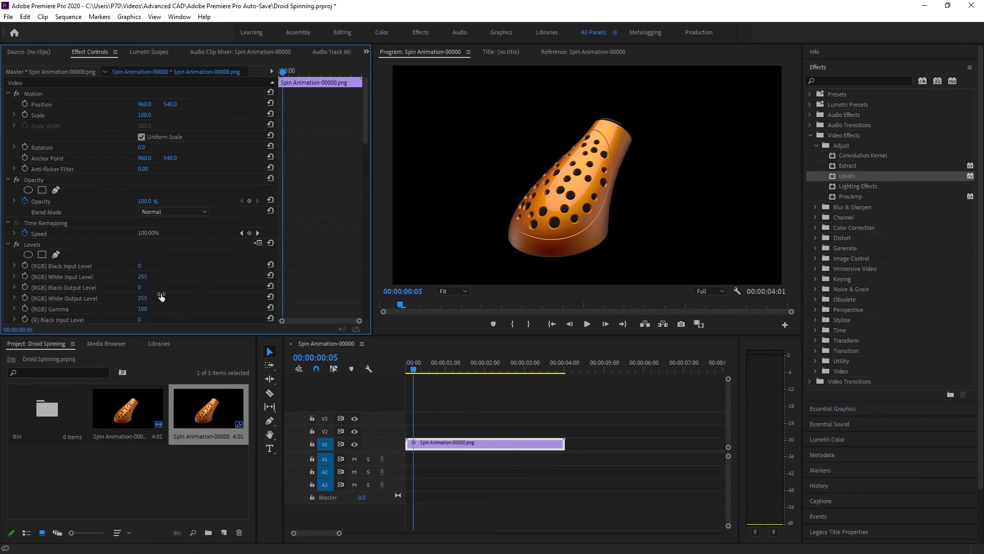
- Set the (RGB) Gamma of the clip's first Levels effect to 83
click(148, 277)
click(151, 296)
click(150, 309)
click(173, 310)
mouse_move(147, 310)
mouse_down()
mouse_move(103, 310)
mouse_move(199, 311)
mouse_move(140, 310)
mouse_up()
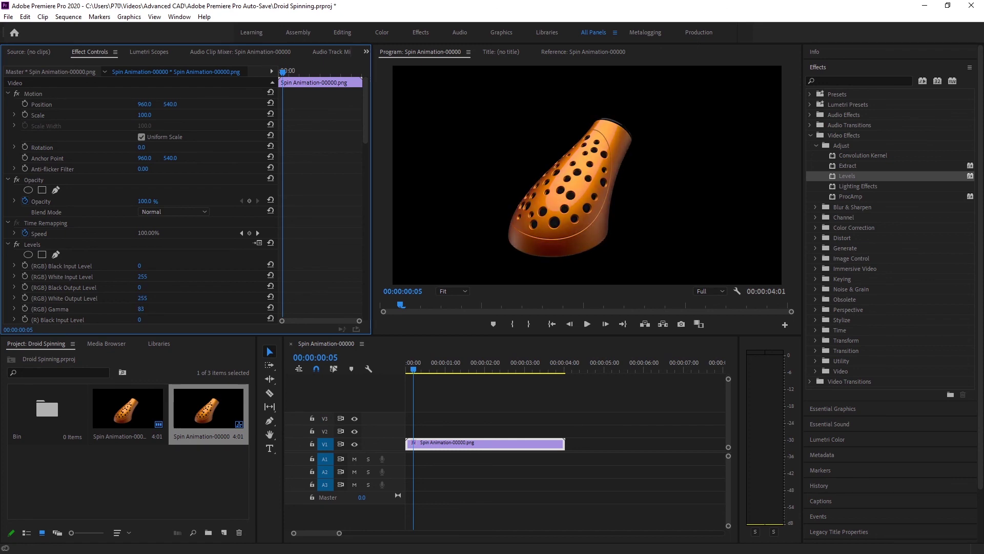
mouse_move(145, 298)
mouse_down()
mouse_move(112, 299)
mouse_move(145, 299)
mouse_up()
- Set the (R) Gamma of the same Levels effect to 90
scroll(138, 263, down, 2)
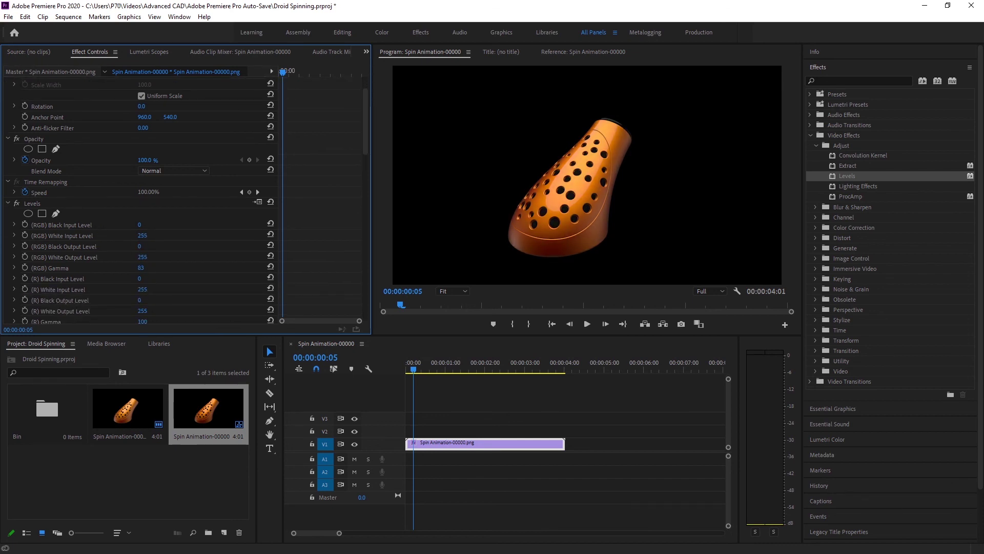
mouse_move(142, 310)
mouse_down()
mouse_move(78, 311)
mouse_move(132, 310)
mouse_up()
scroll(75, 296, down, 2)
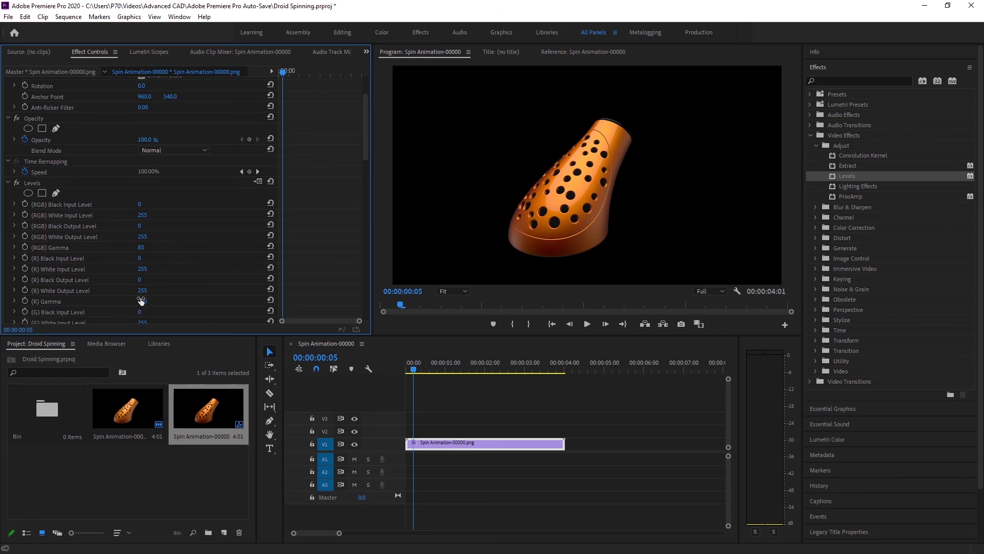
mouse_move(141, 303)
mouse_down()
mouse_move(90, 303)
mouse_move(139, 302)
mouse_up()
- Look through the remaining Levels parameters and scrub the sequence to 00:00:01:21 to check the adjusted image
scroll(166, 279, down, 3)
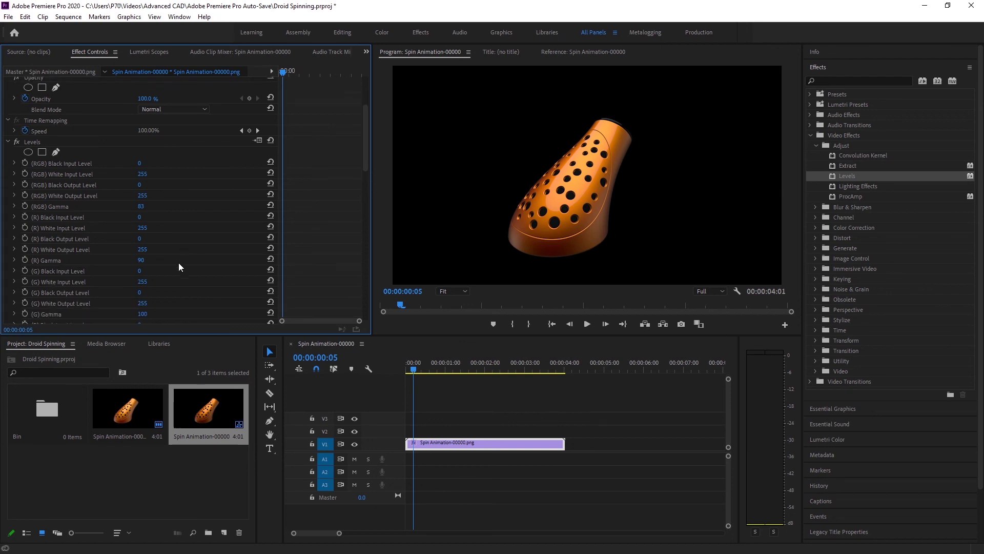
scroll(96, 236, down, 4)
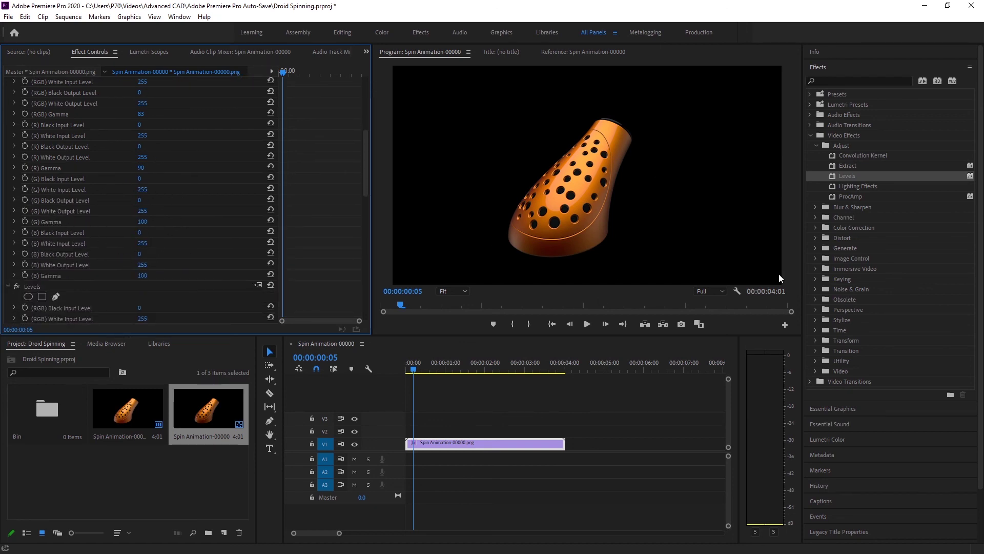
drag(420, 372, 479, 363)
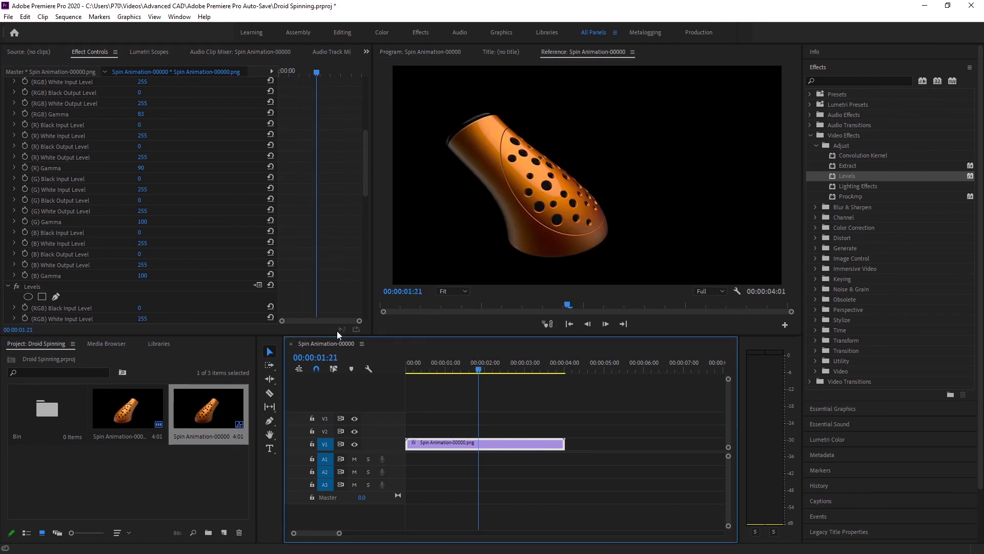